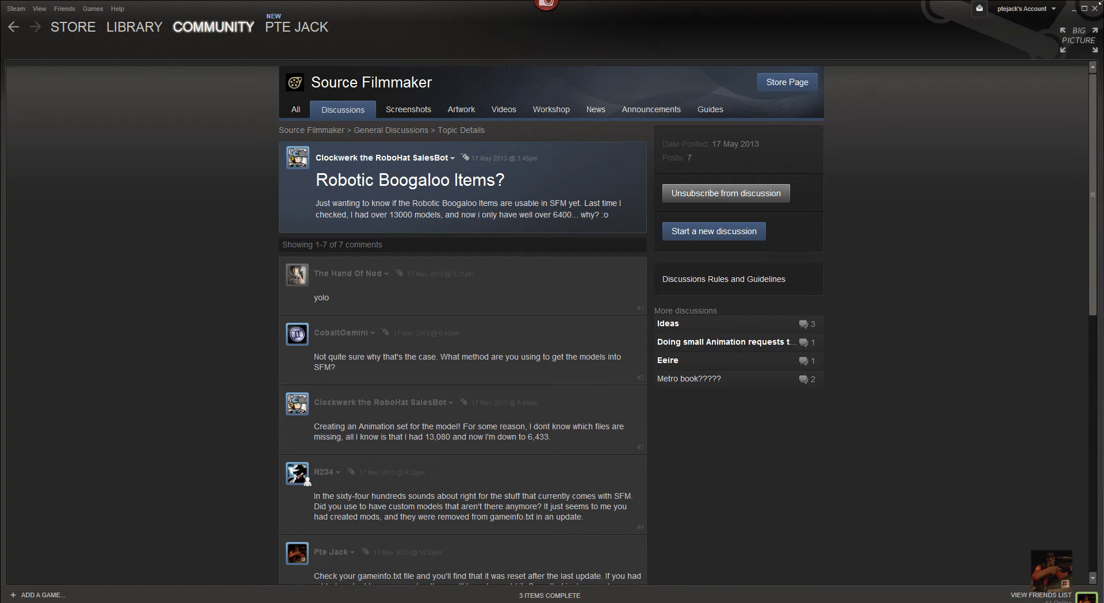
Minimise the Steam window, launch GCFScape from the desktop and reposition its window.
left_click(1074, 9)
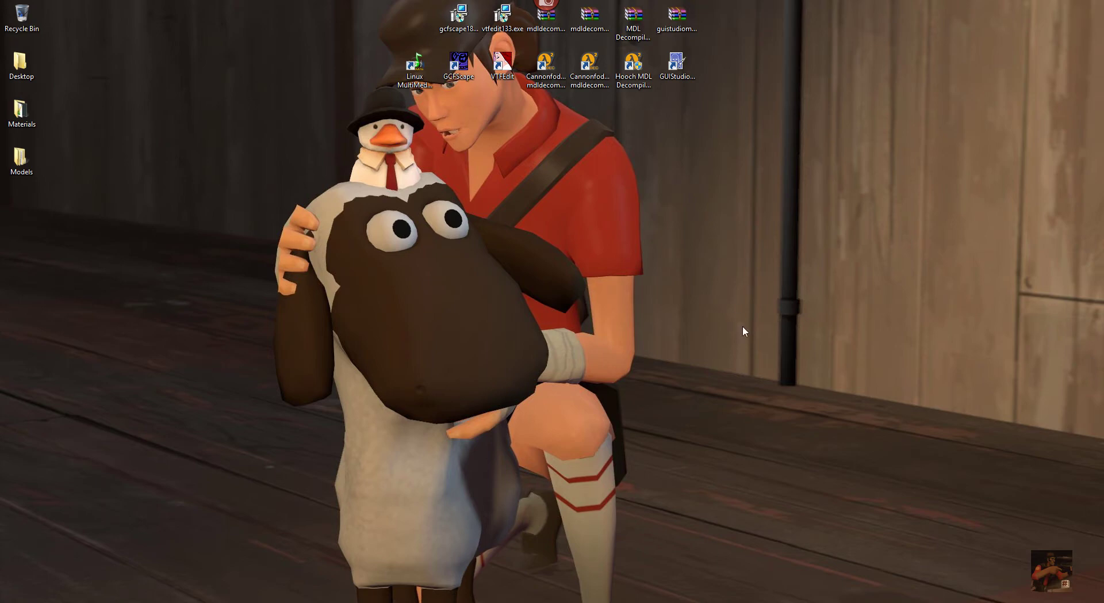
left_click(458, 61)
double_click(457, 62)
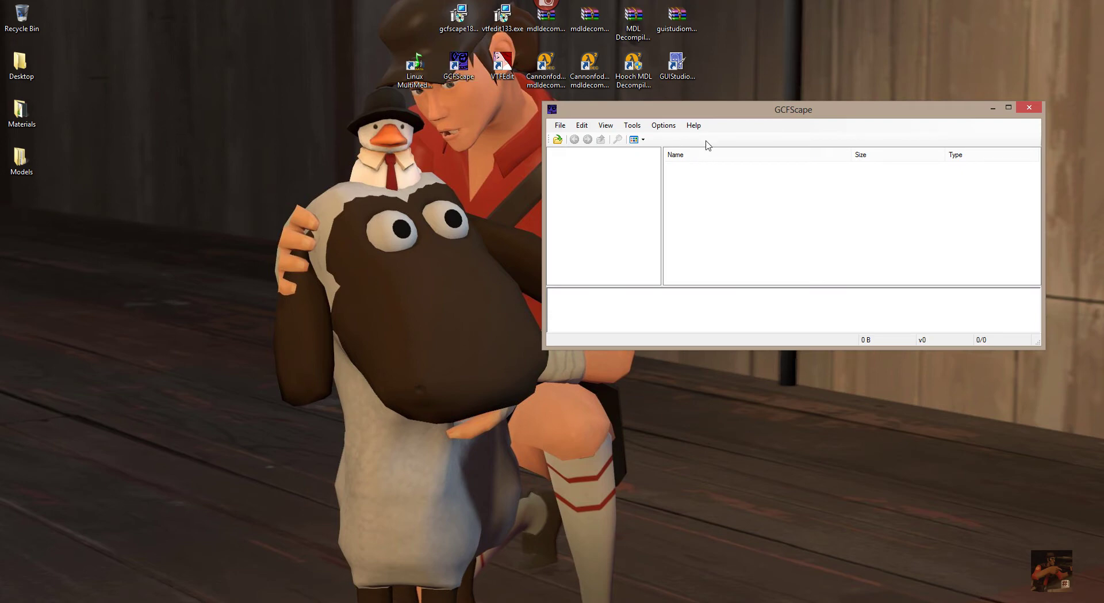
left_click_drag(734, 113, 385, 55)
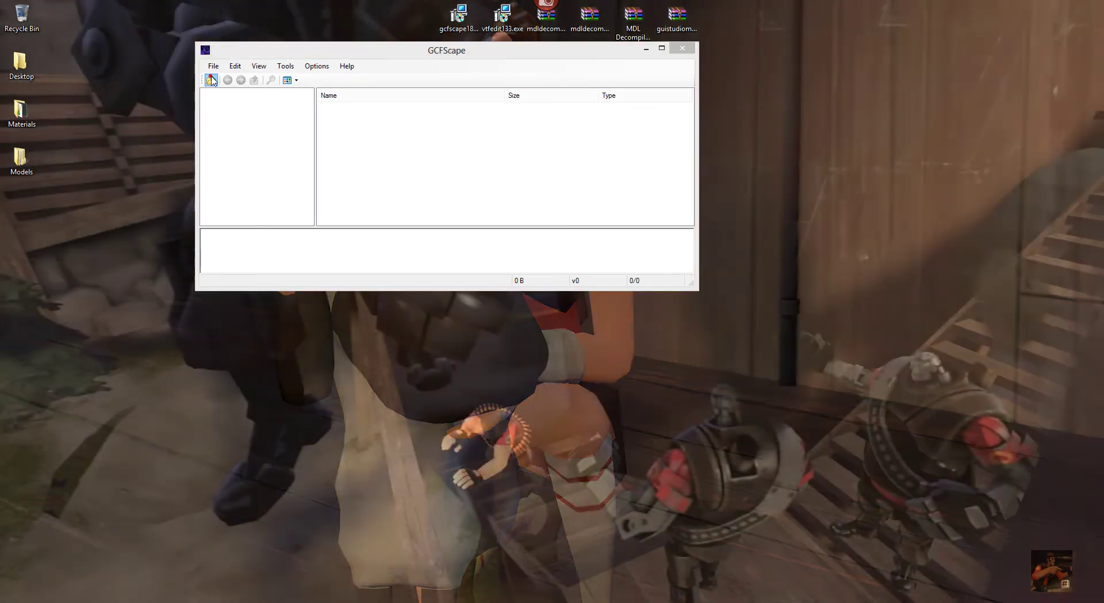
Open the package tf2_misc_dir.vpk from the Team Fortress 2 tf folder.
left_click(211, 80)
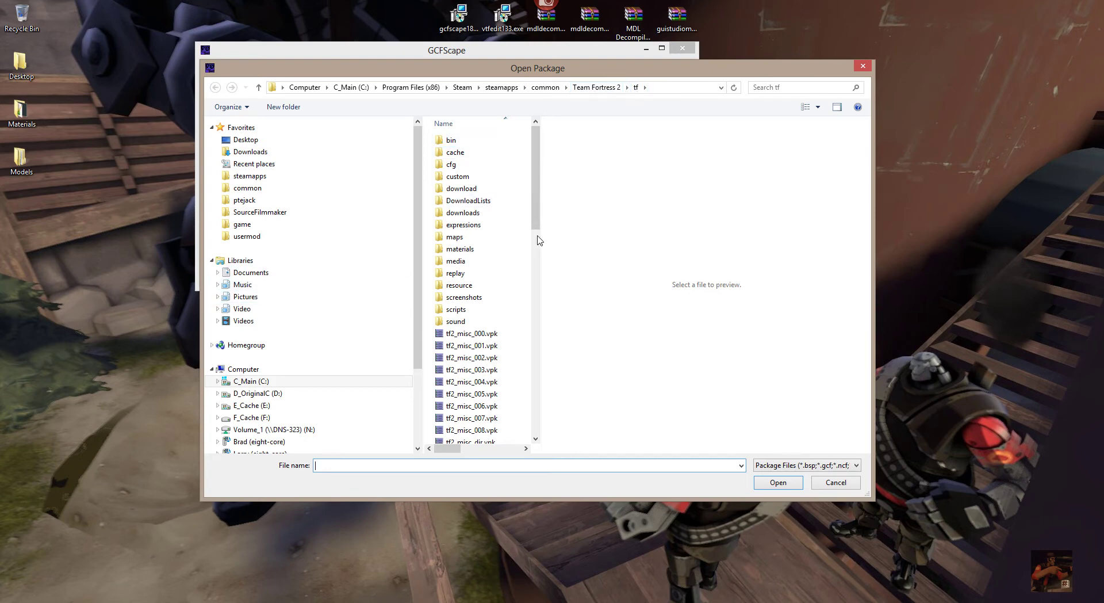
left_click_drag(535, 150, 540, 201)
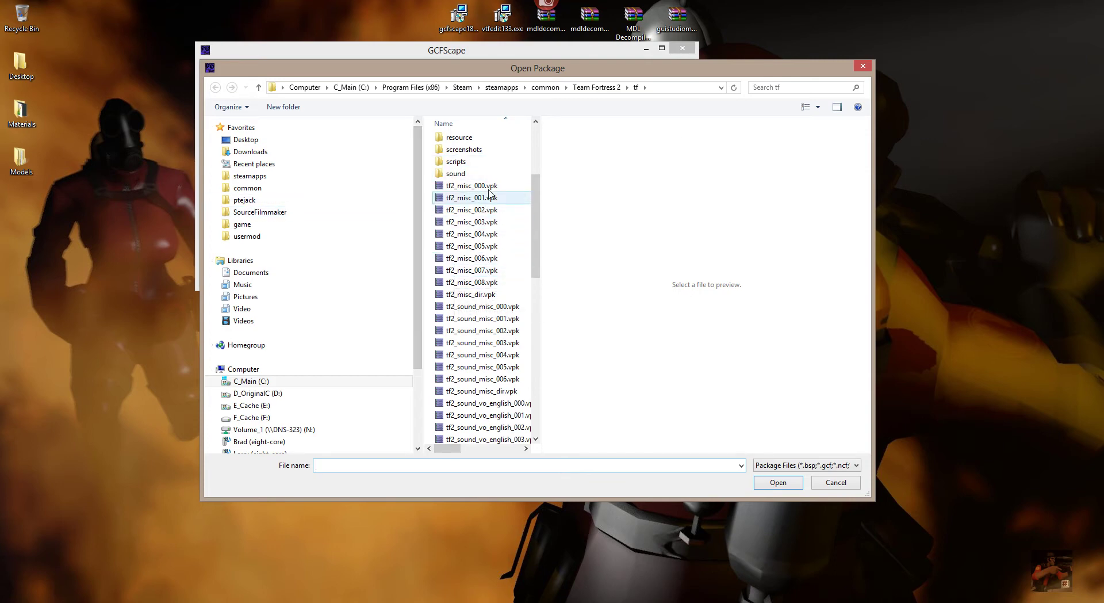
double_click(469, 295)
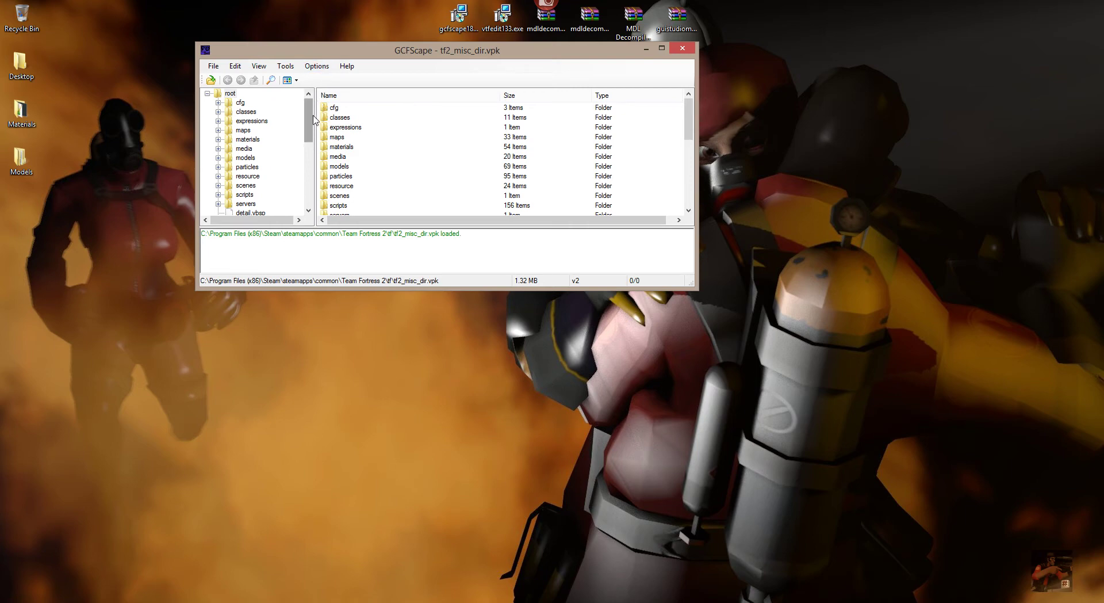
Expand the package tree down to the models\workshop\player\items folder.
left_click_drag(312, 111, 312, 119)
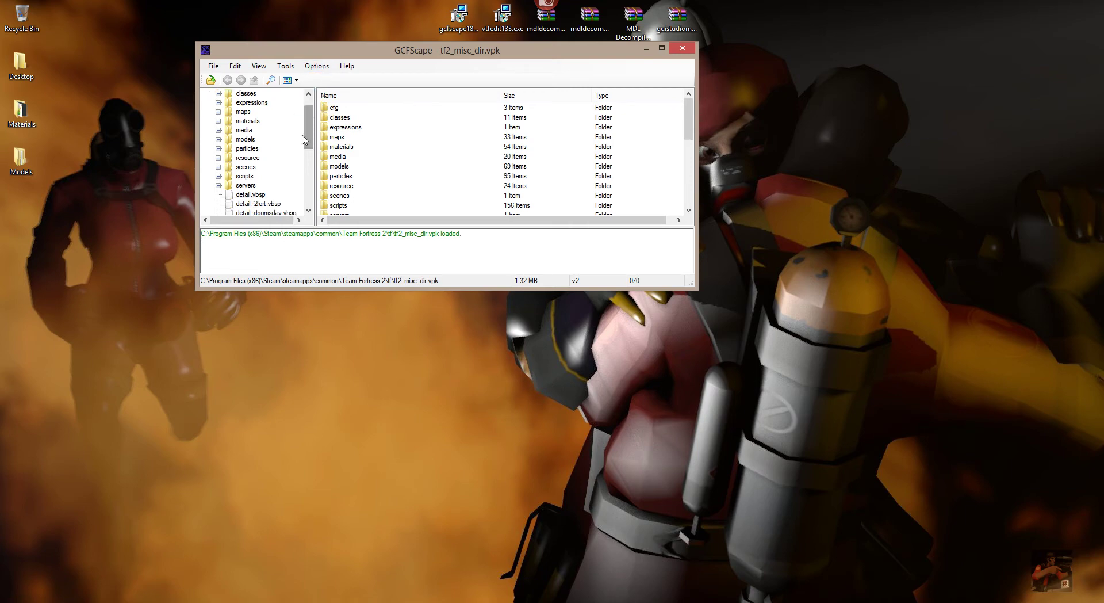
left_click(219, 140)
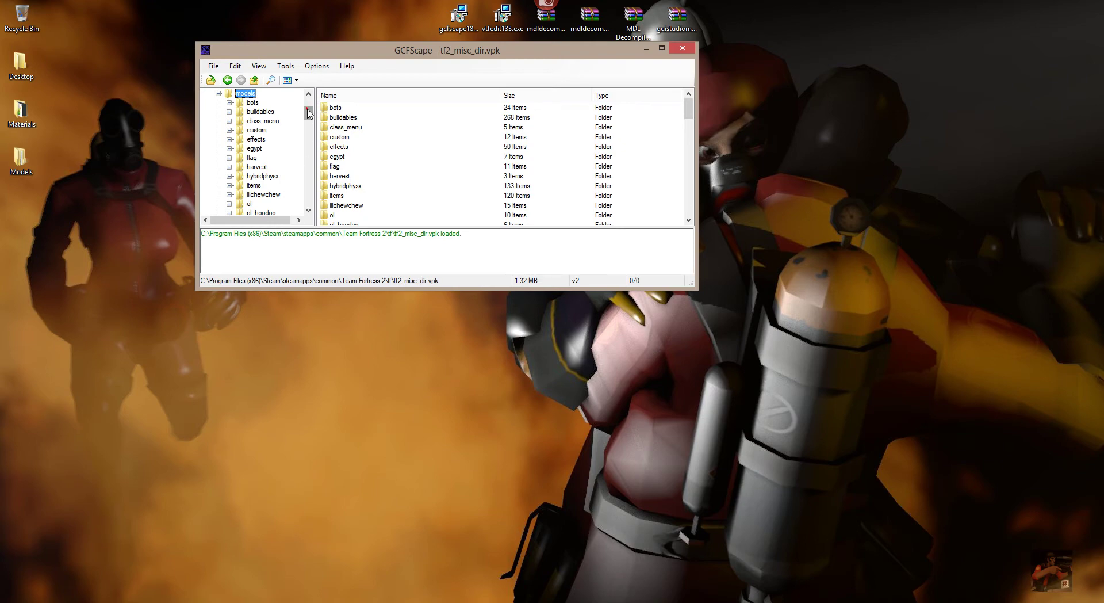
left_click_drag(309, 113, 253, 167)
double_click(259, 167)
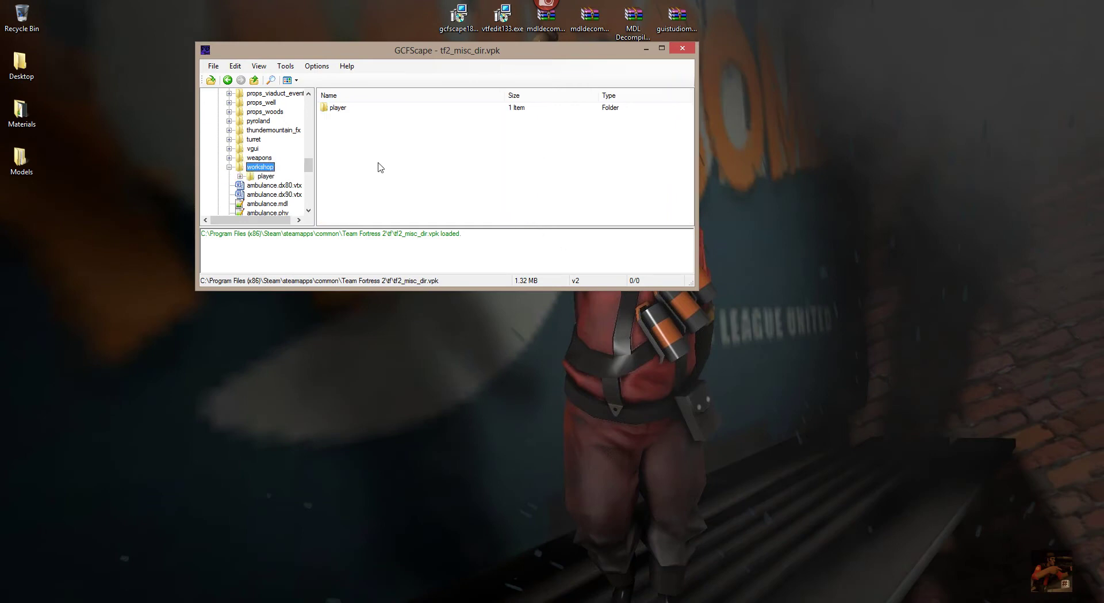
double_click(264, 176)
double_click(275, 185)
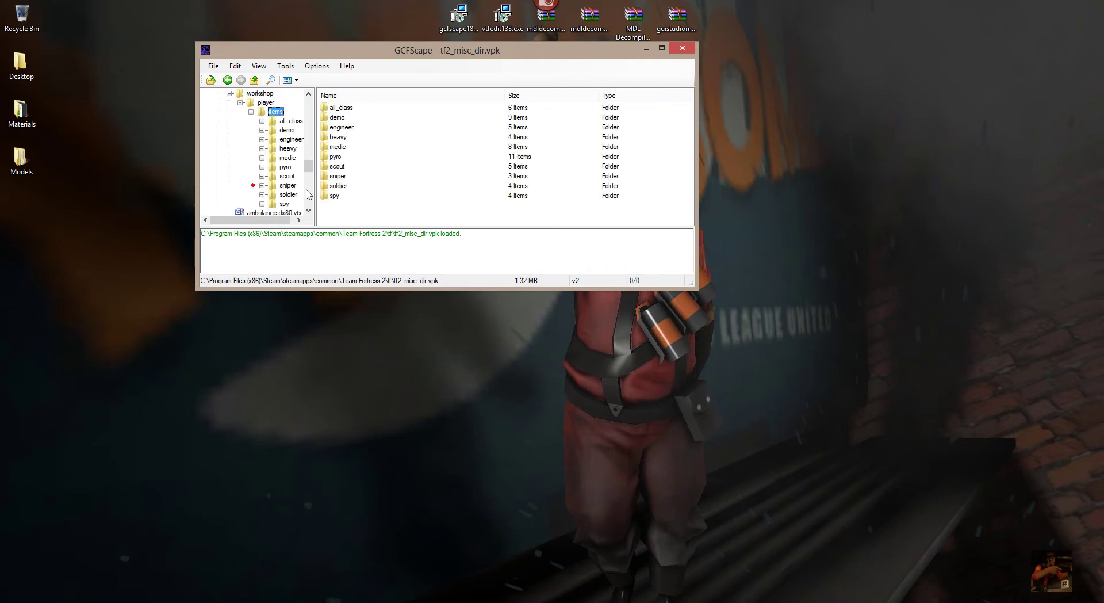
Examine the workshop item folders for all_class and for each class from demo to spy.
left_click(295, 123)
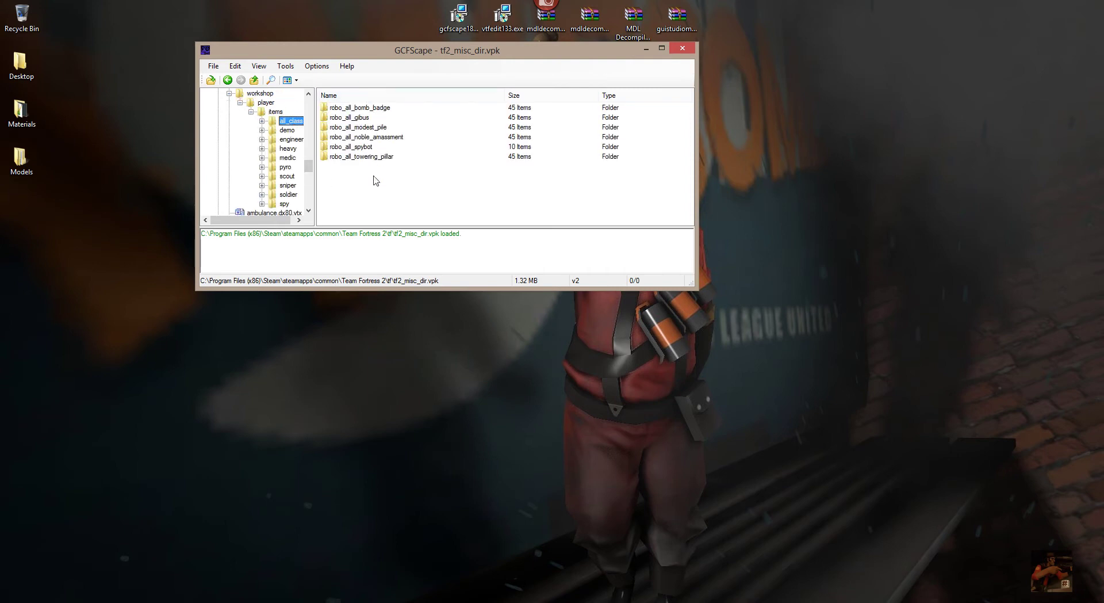
left_click(287, 131)
left_click(290, 141)
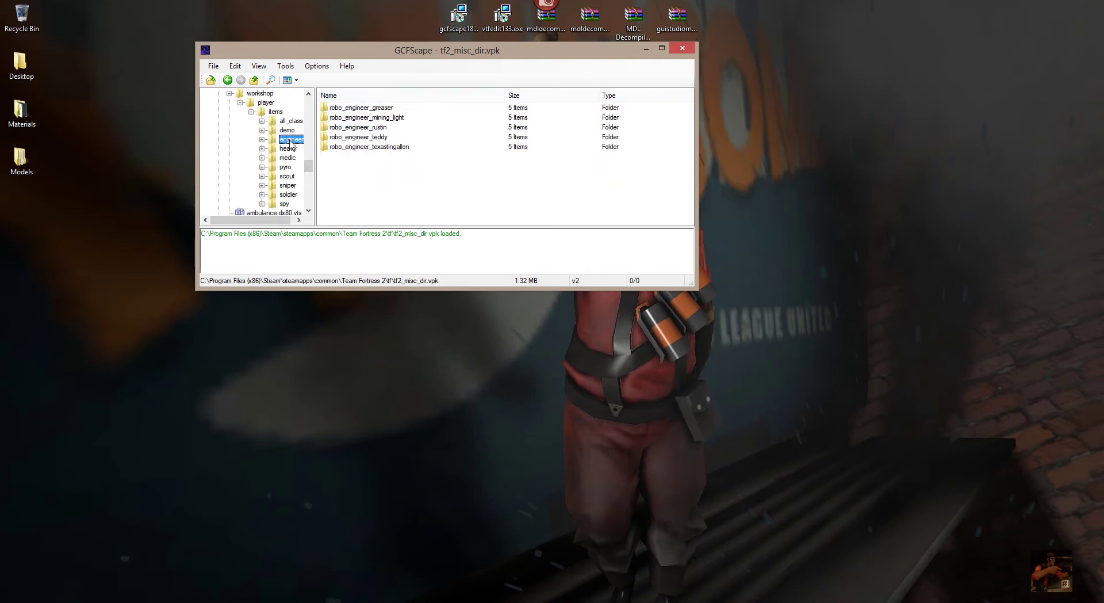
left_click(289, 151)
left_click(288, 158)
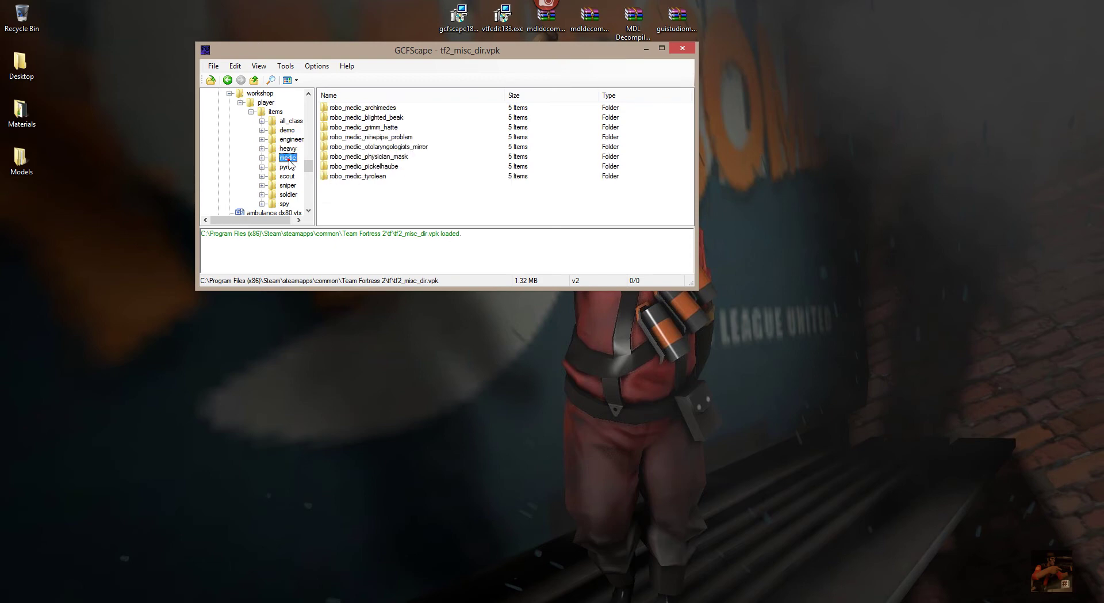
left_click(288, 167)
left_click(289, 177)
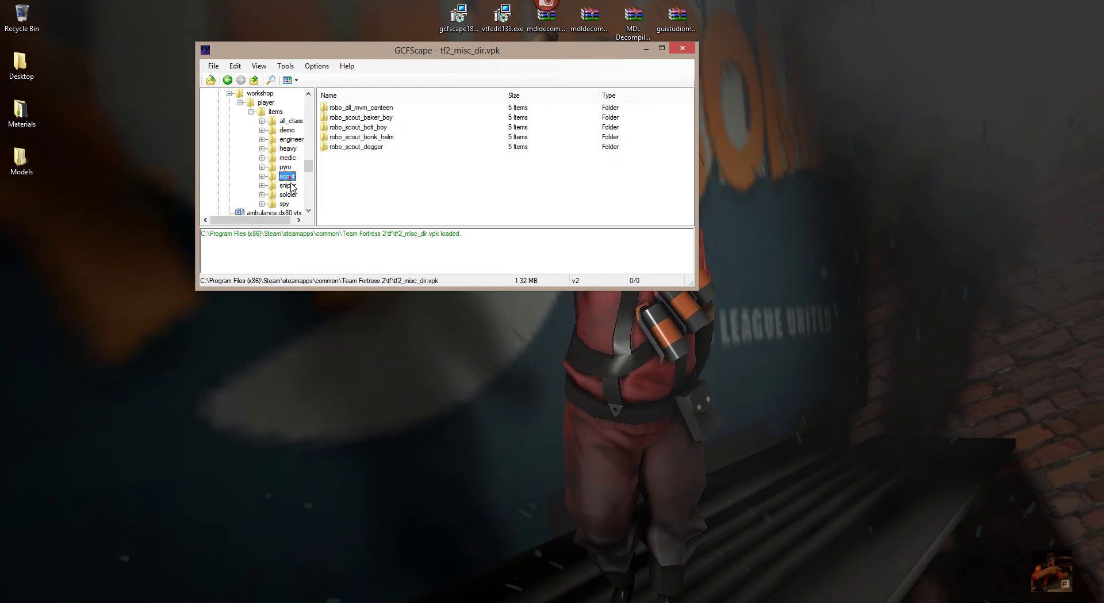
left_click(290, 185)
left_click(290, 195)
left_click(284, 203)
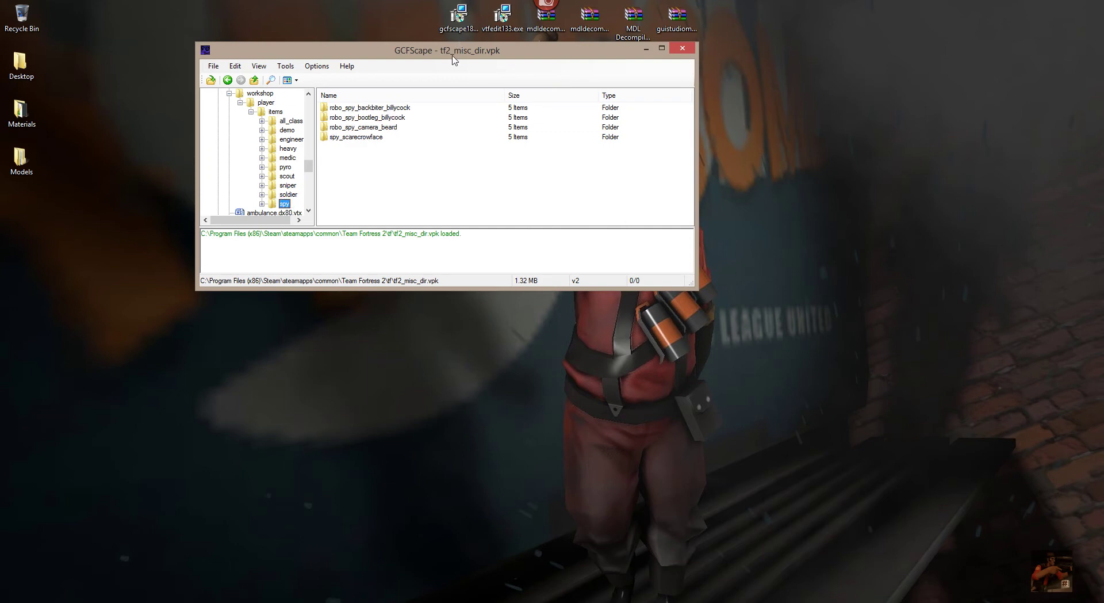
Show the contents of the package's workshop folder and move the GCFScape window aside.
left_click(266, 102)
left_click(260, 93)
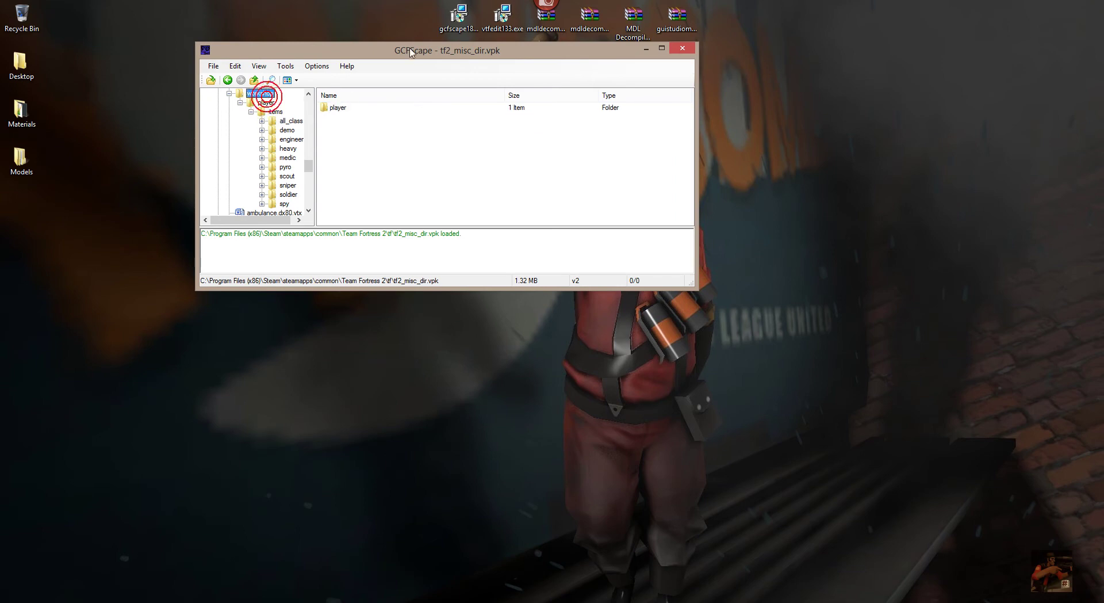
left_click_drag(471, 51, 818, 26)
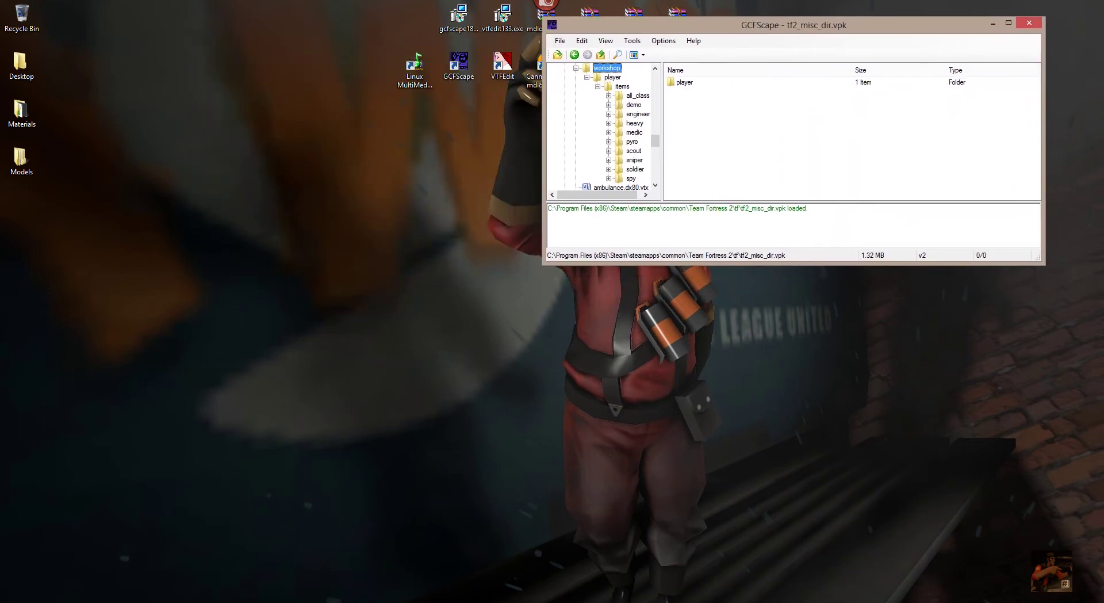
Open SourceFilmmaker\game\tf\models\workshop in a new File Explorer window and place it beside GCFScape.
key("super+e")
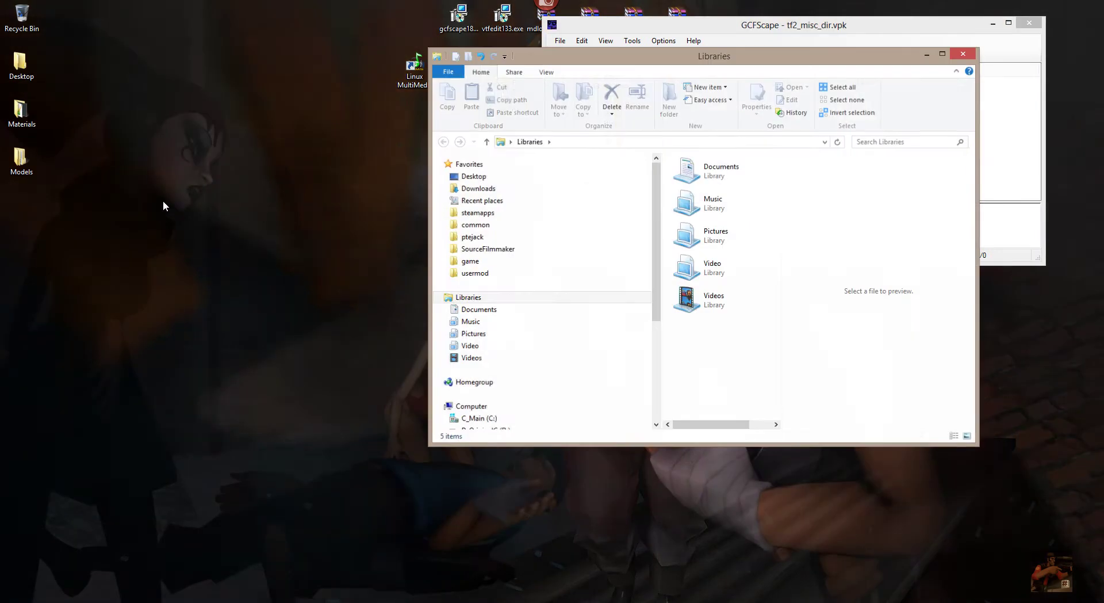
left_click(475, 262)
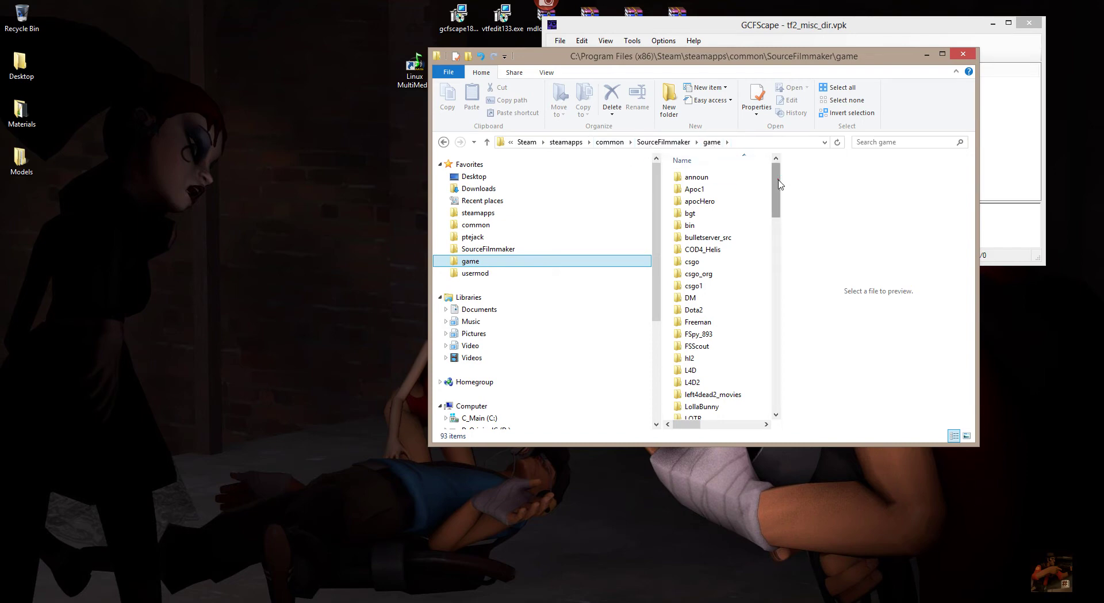
left_click_drag(777, 185, 779, 252)
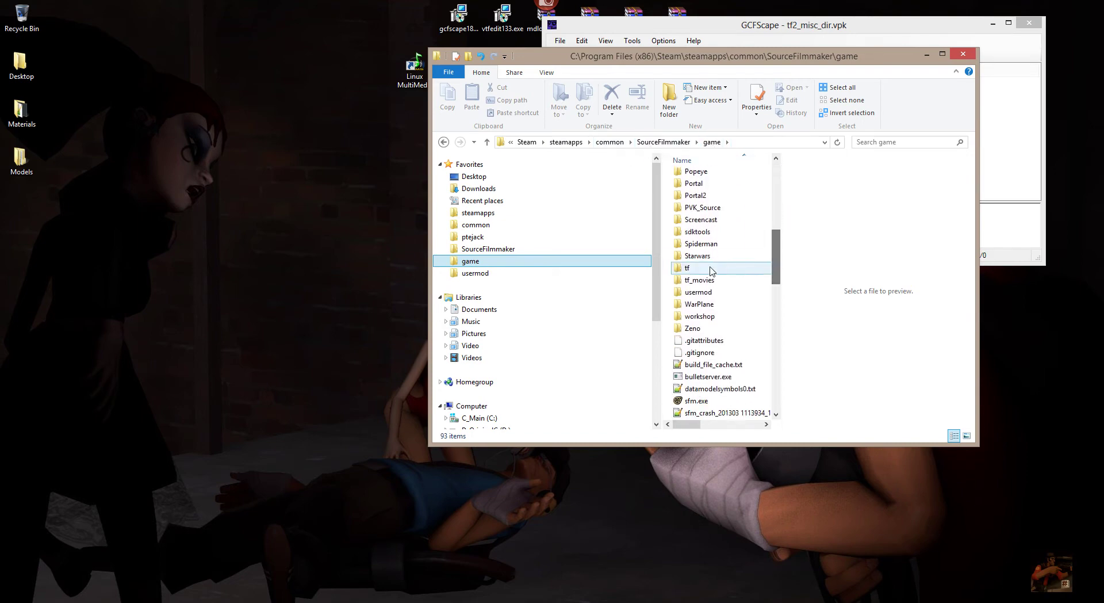
double_click(690, 268)
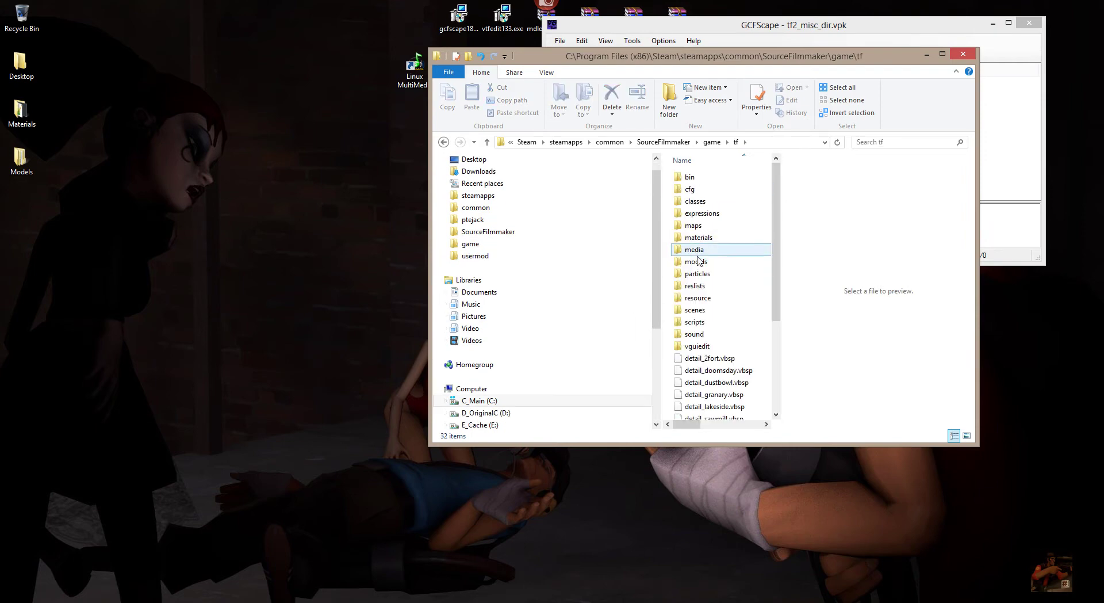
double_click(697, 260)
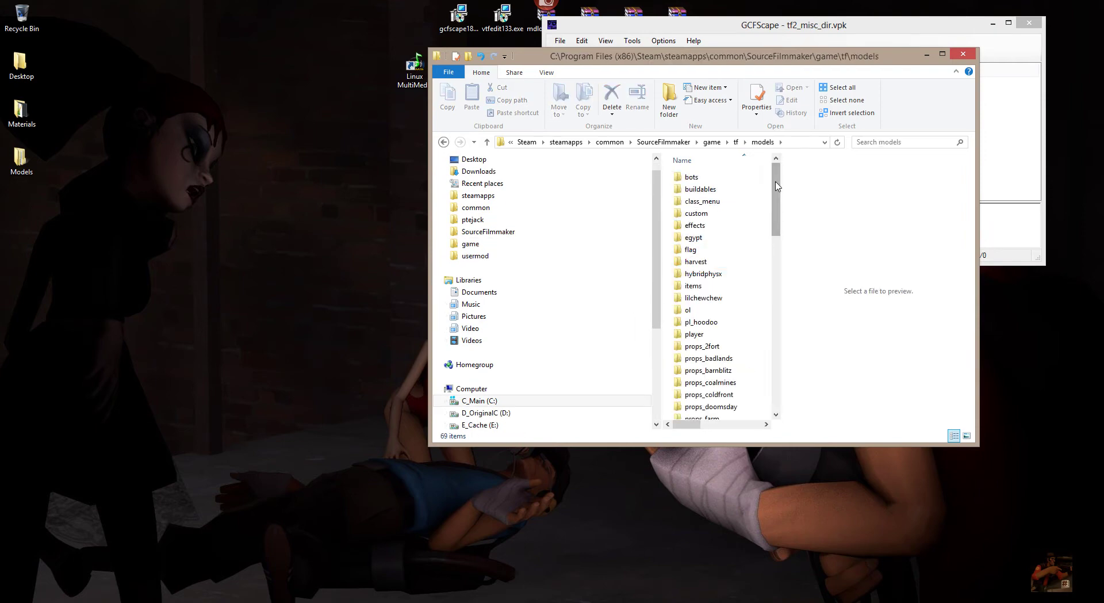
left_click_drag(776, 194, 781, 365)
double_click(701, 286)
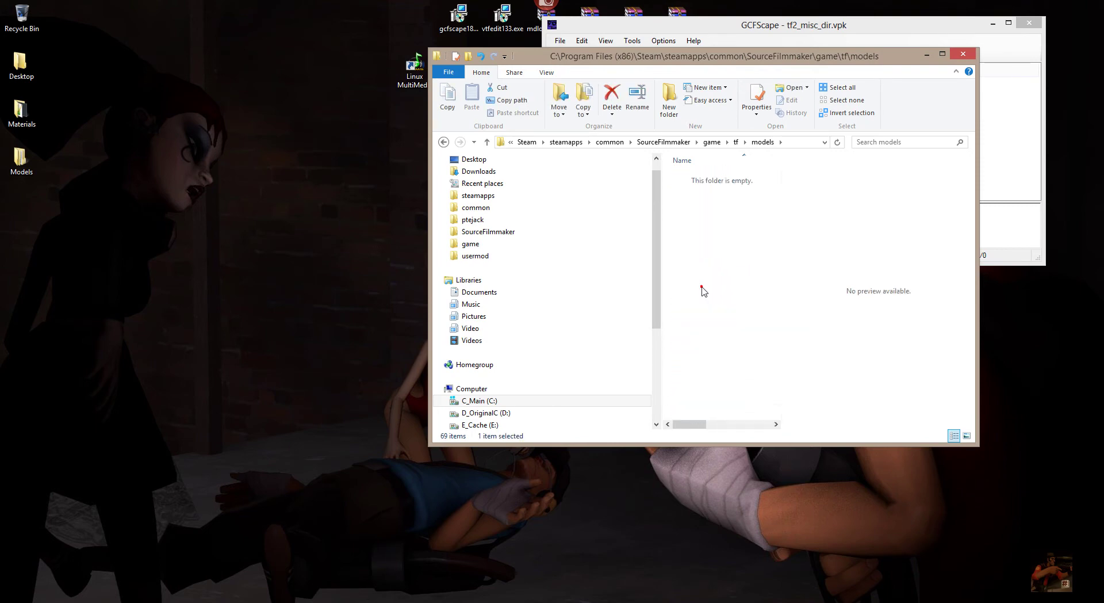
left_click_drag(623, 55, 237, 36)
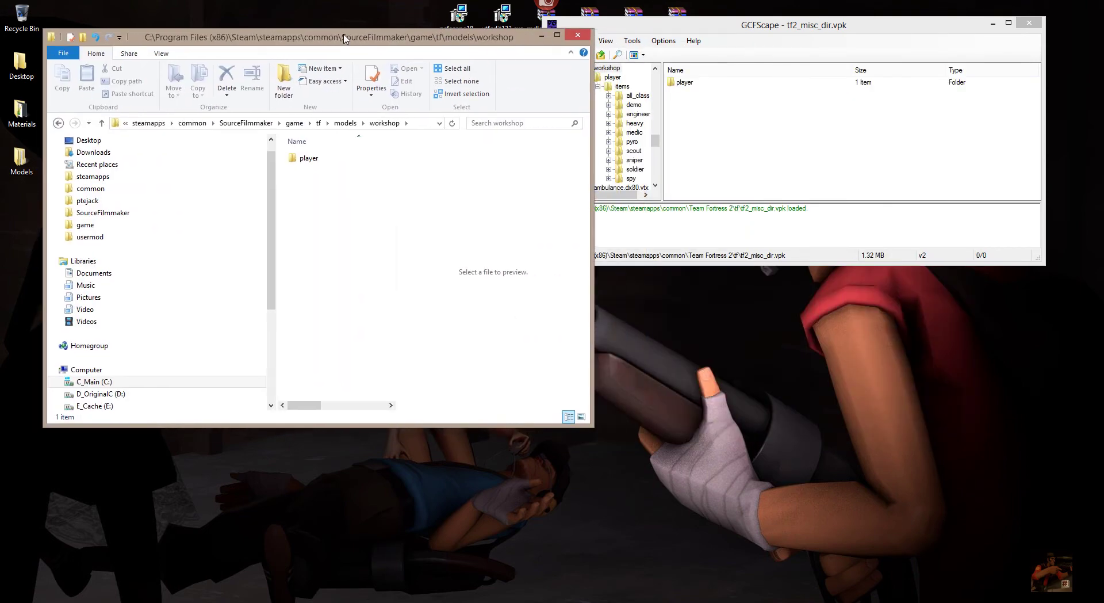
Extract the player folder from the package into SourceFilmmaker's tf\models\workshop folder, merging all folders that already exist.
left_click(690, 86)
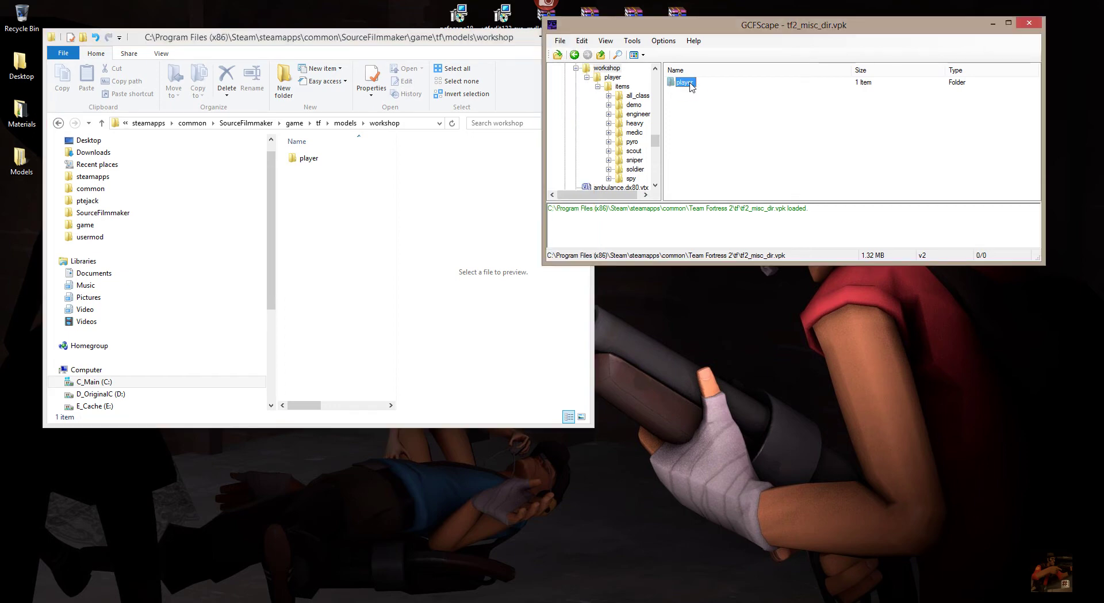
left_click_drag(691, 86, 308, 239)
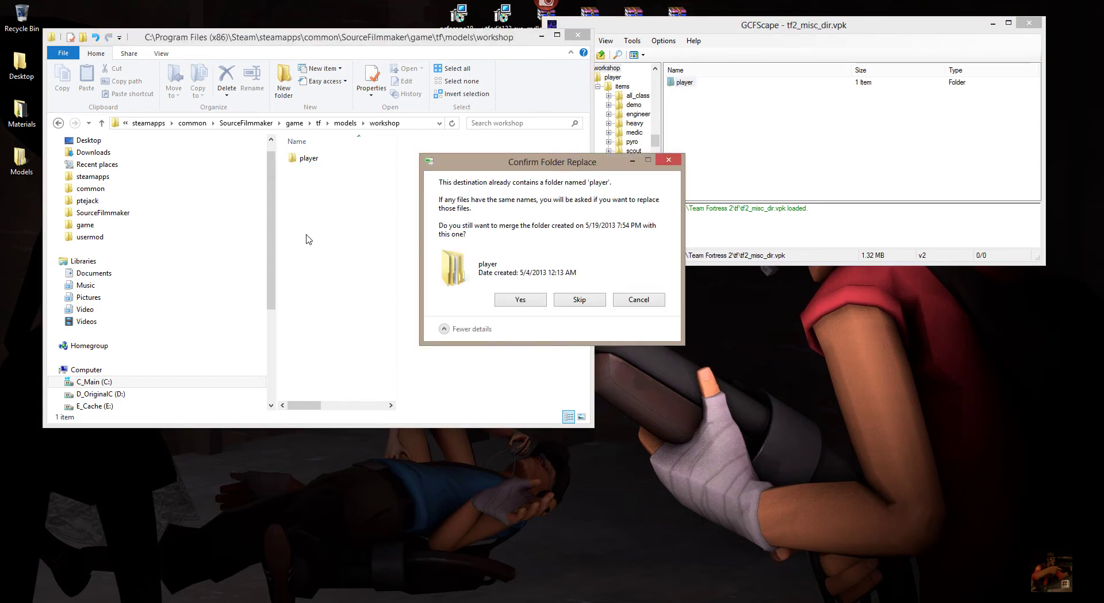
left_click(514, 301)
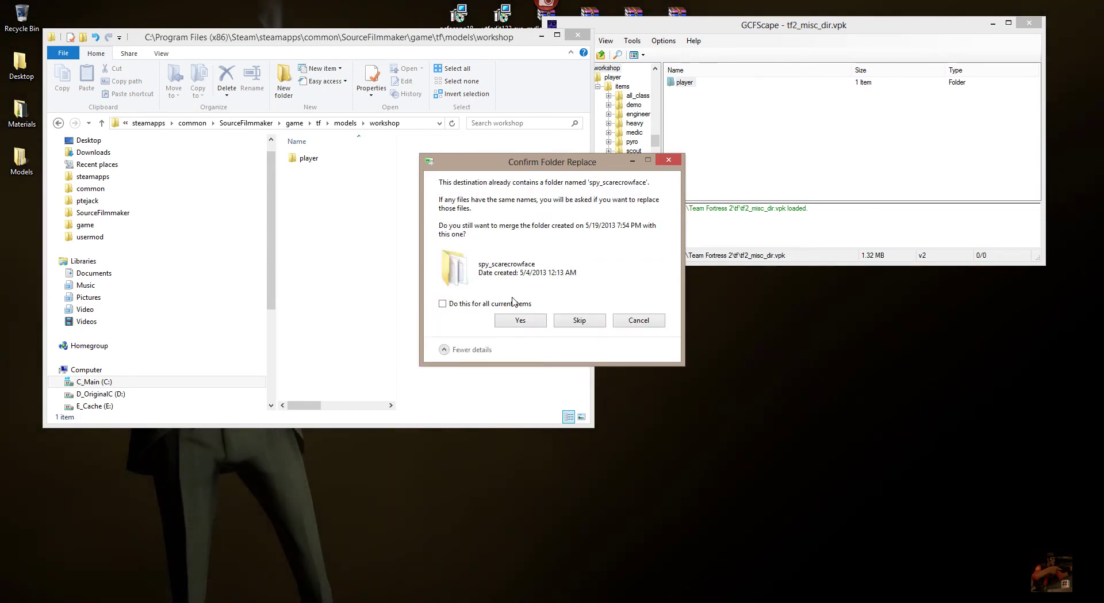
left_click(441, 305)
left_click(521, 321)
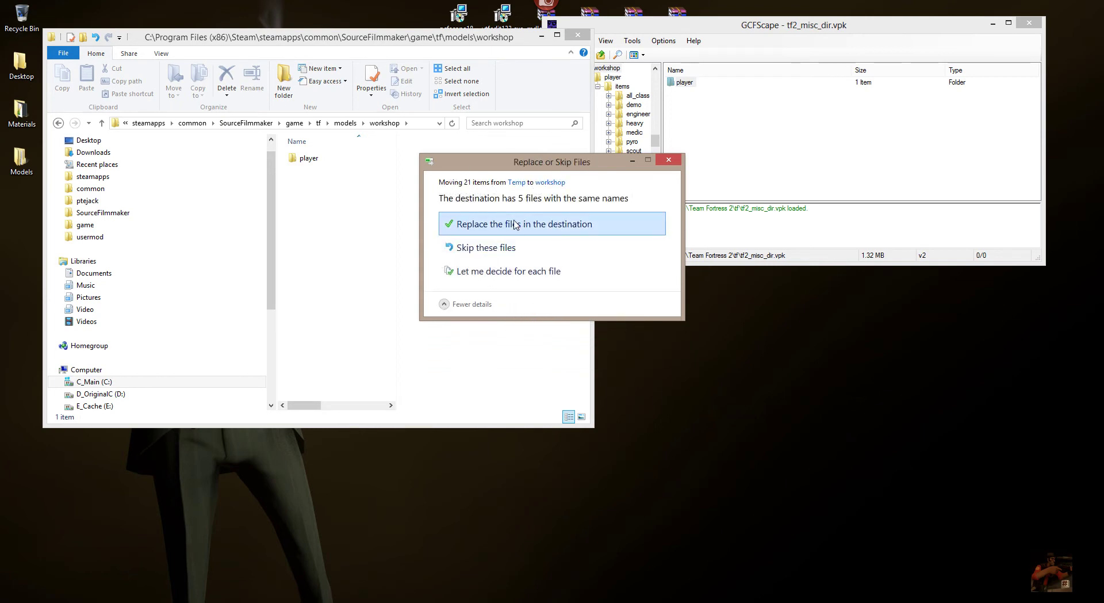
Choose to decide for each conflicting spy_scarecrowface file, review the conflicts and continue the transfer.
left_click(495, 269)
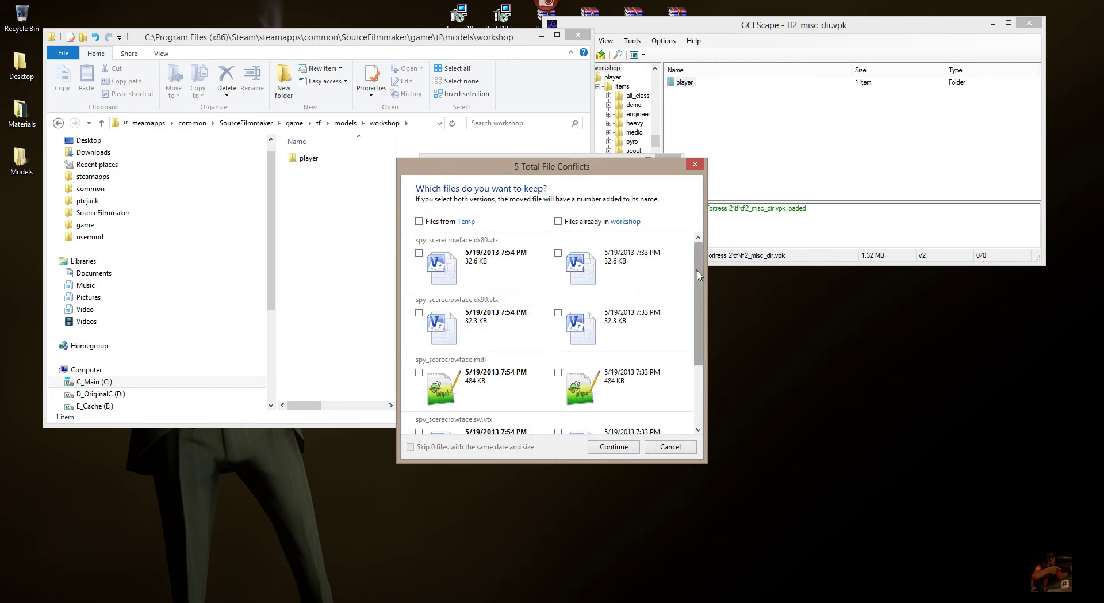
left_click_drag(698, 273, 698, 298)
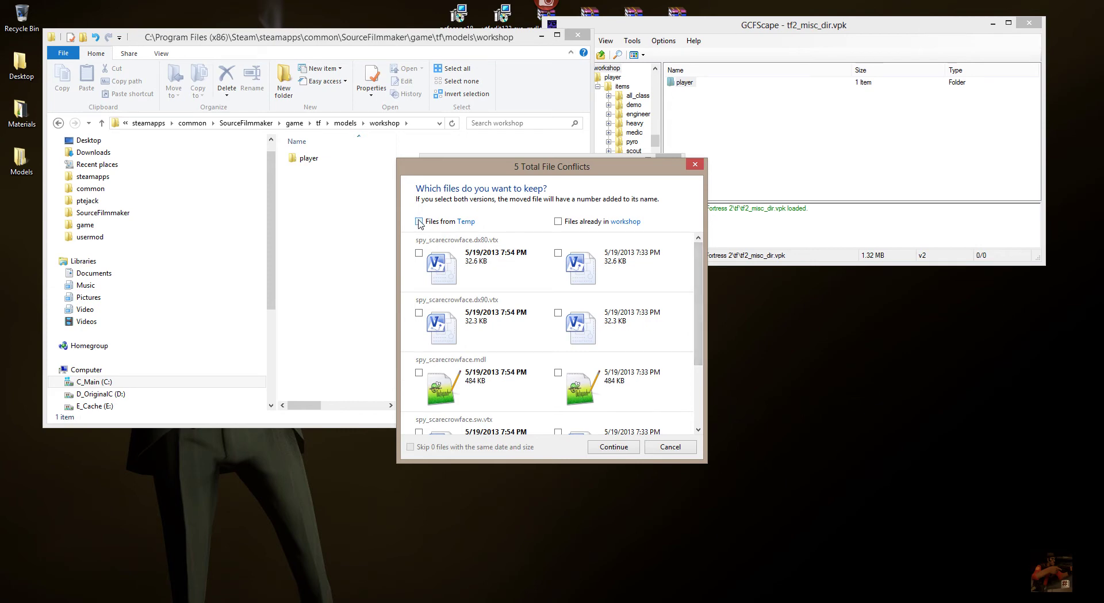
left_click(624, 449)
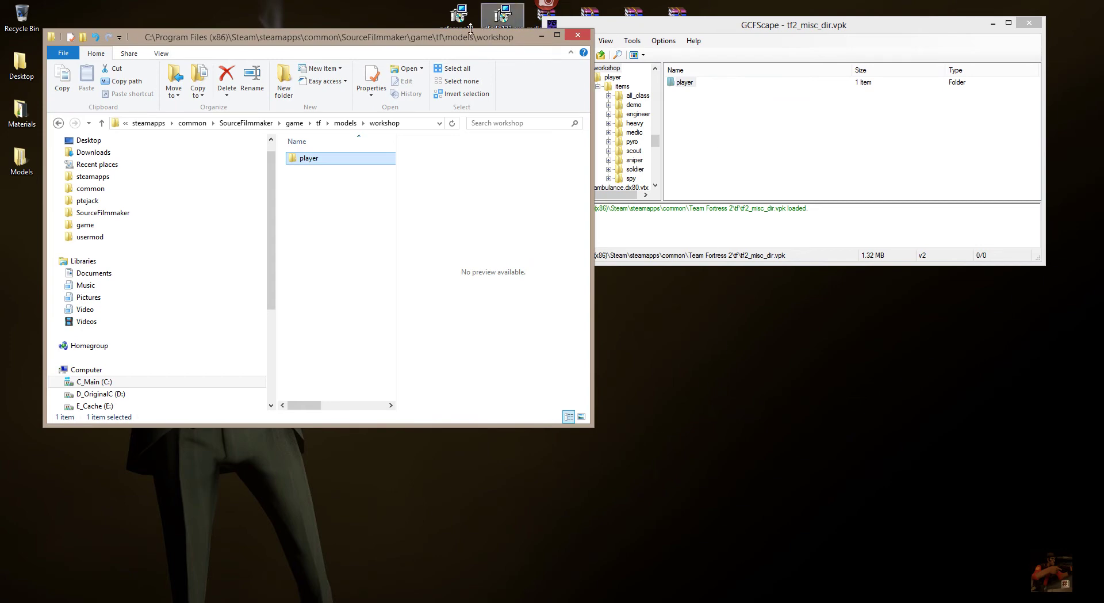
Reposition the File Explorer window and minimise GCFScape.
left_click_drag(467, 41, 607, 113)
left_click_drag(509, 80, 469, 66)
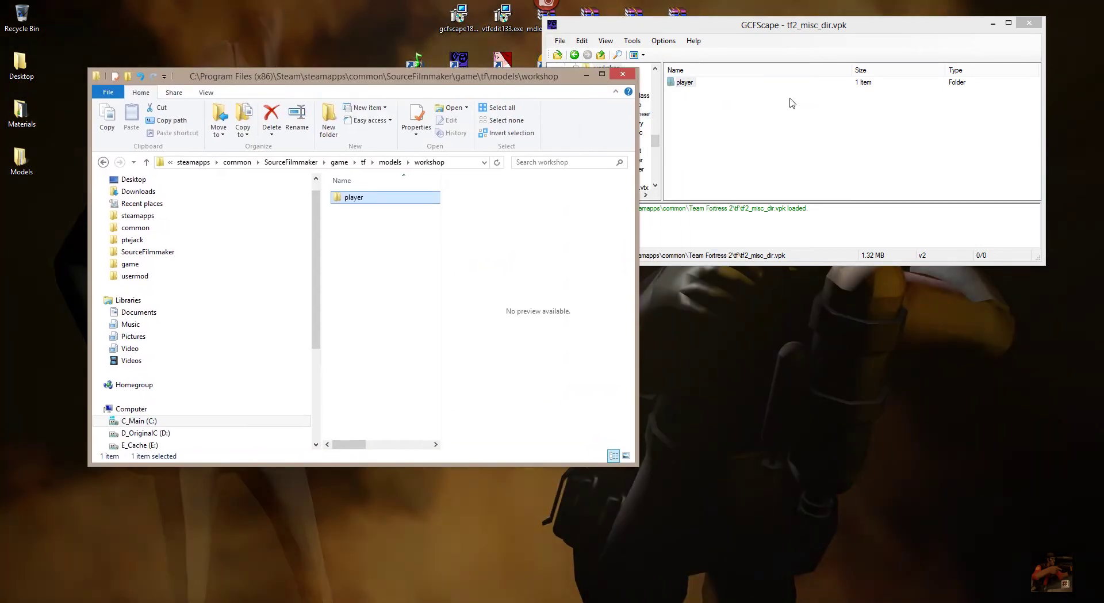
left_click(993, 24)
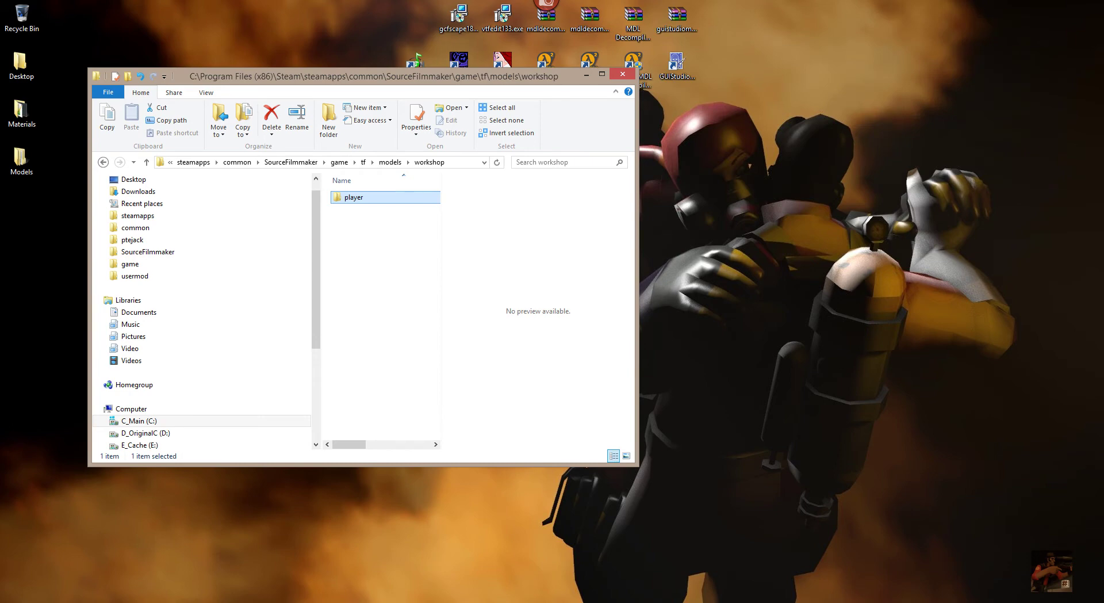
Switch to Source Filmmaker, start an animation set for a new model and rescan the available MDL files.
key("alt+Tab")
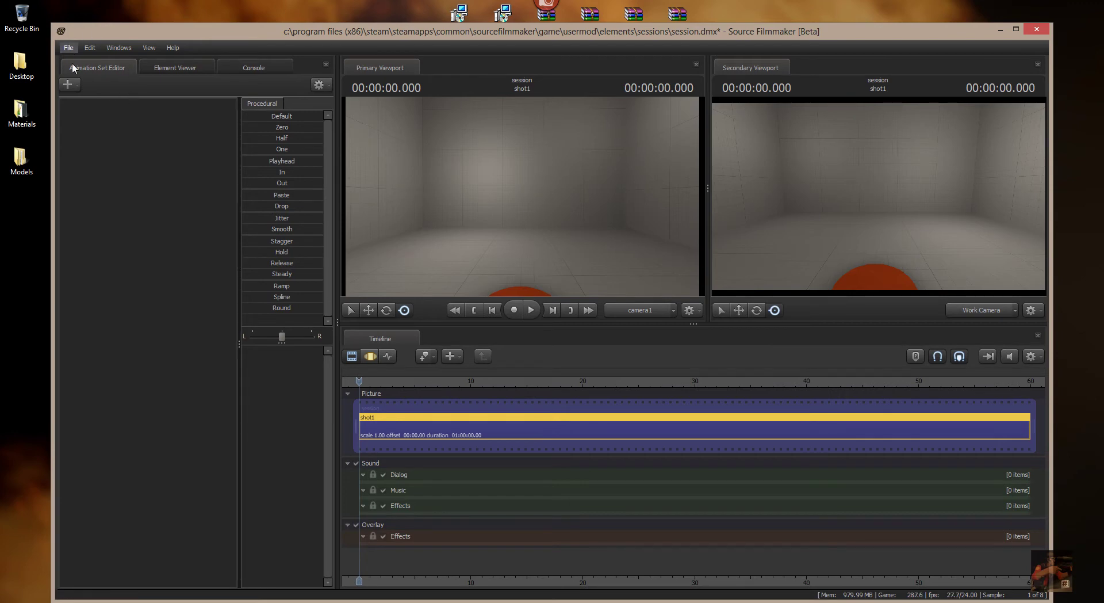
right_click(102, 136)
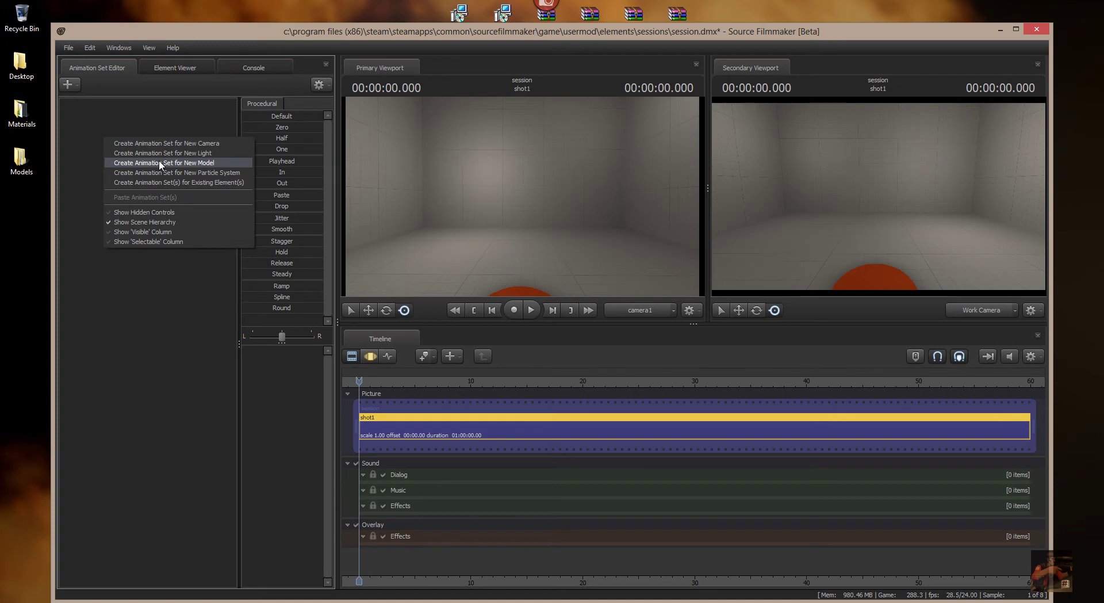
left_click(159, 162)
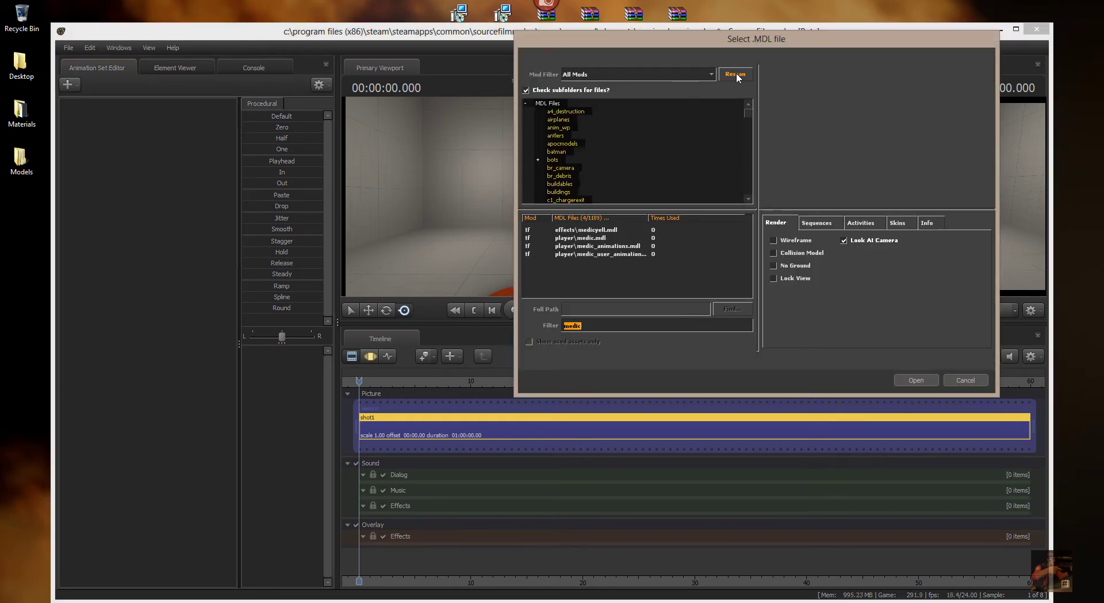
left_click(736, 74)
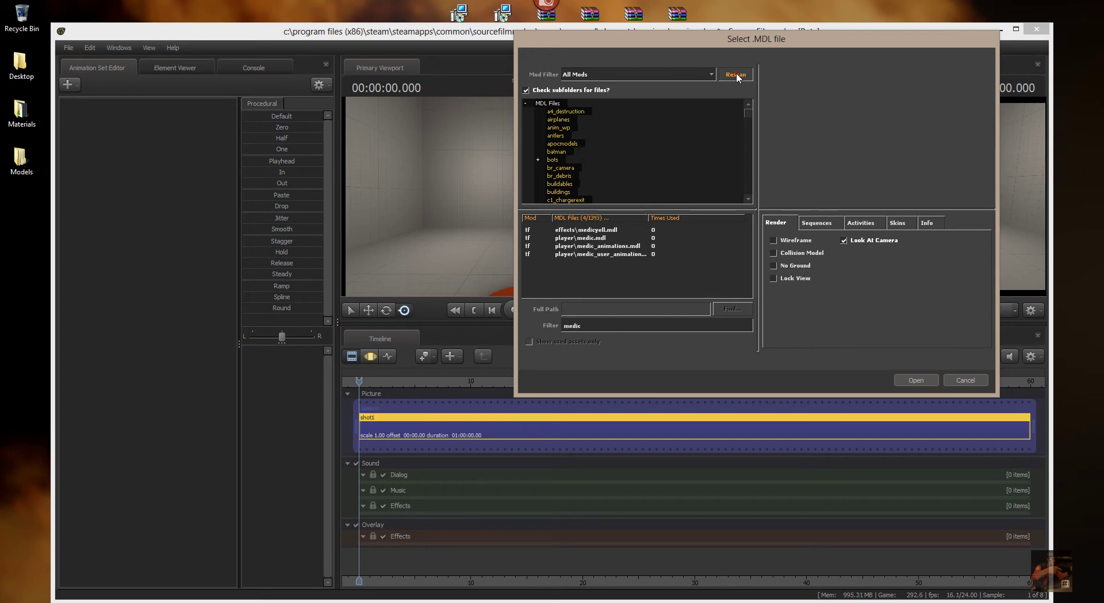
double_click(583, 325)
Switch to File Explorer and open player\items\all_class inside the workshop folder to check the extracted item folder names.
key("alt+Tab")
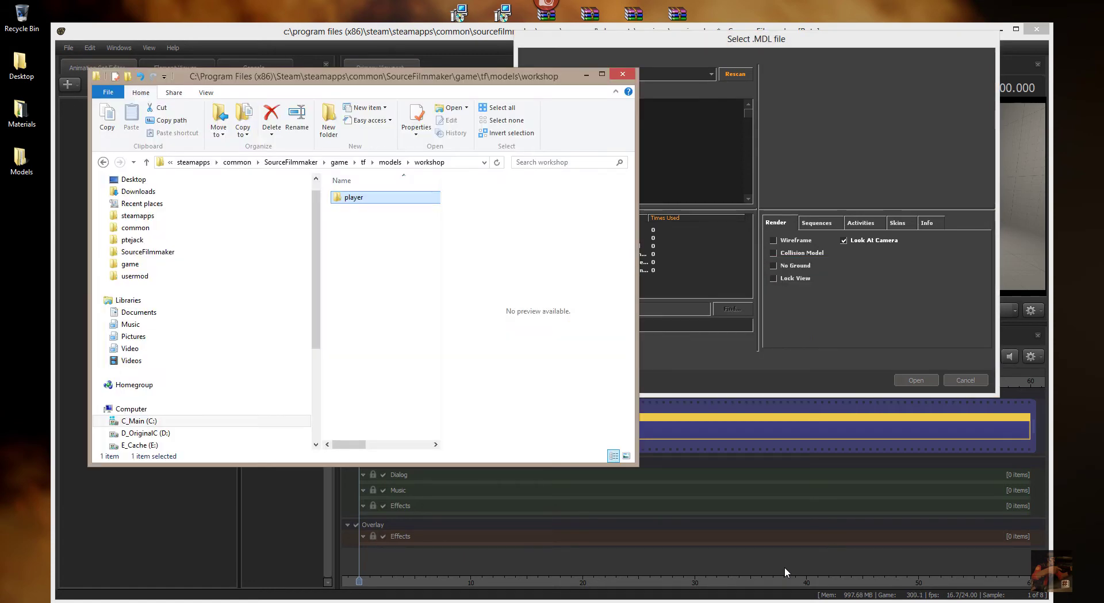
double_click(354, 198)
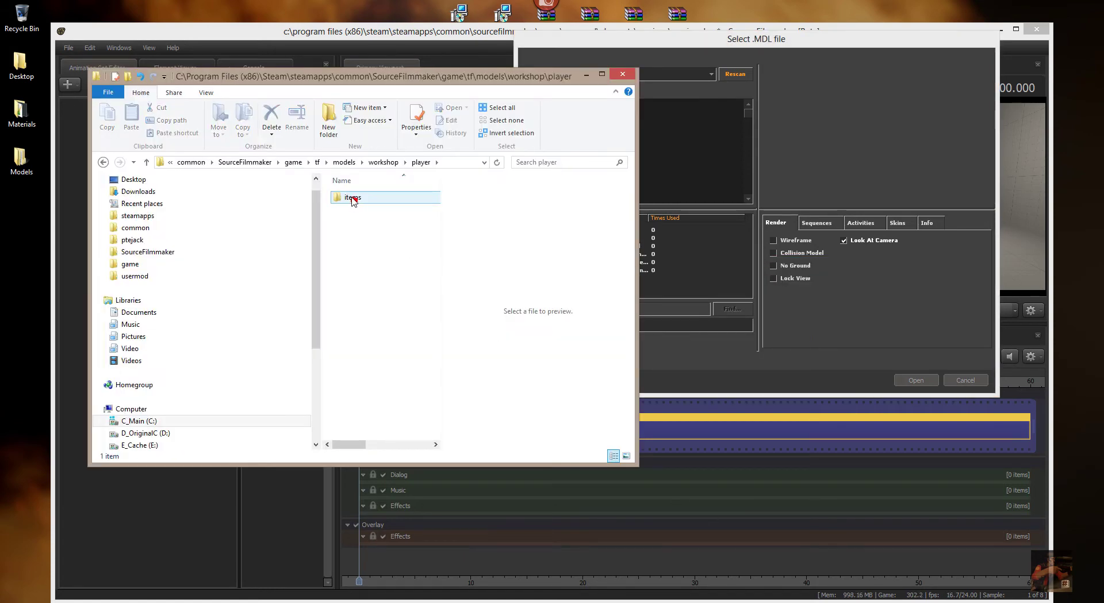
double_click(353, 199)
double_click(355, 199)
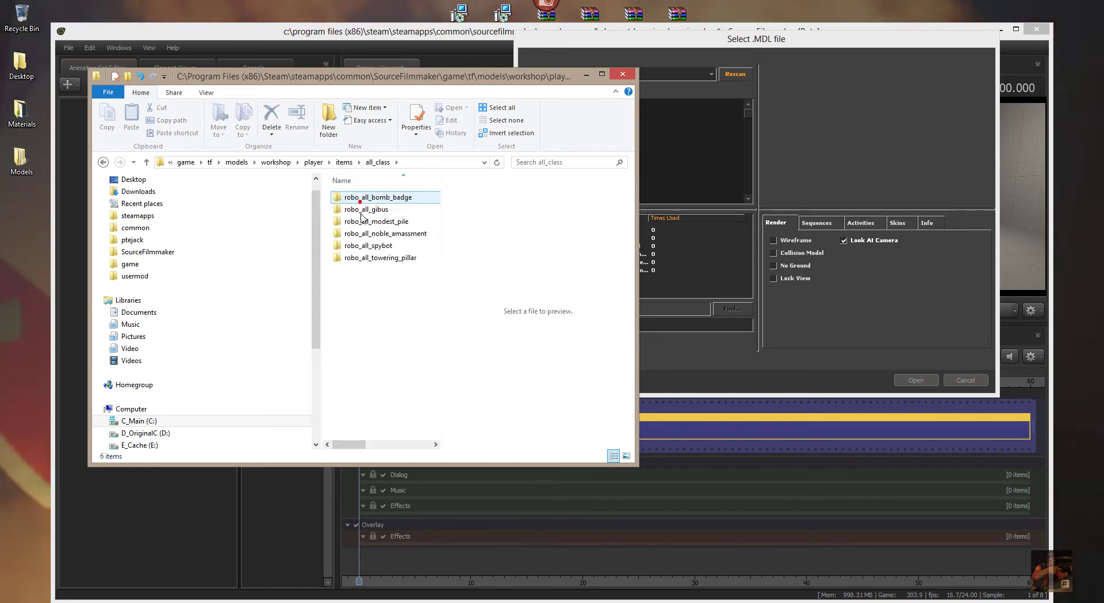
Filter the MDL file list in Source Filmmaker by "robo_".
left_click(760, 377)
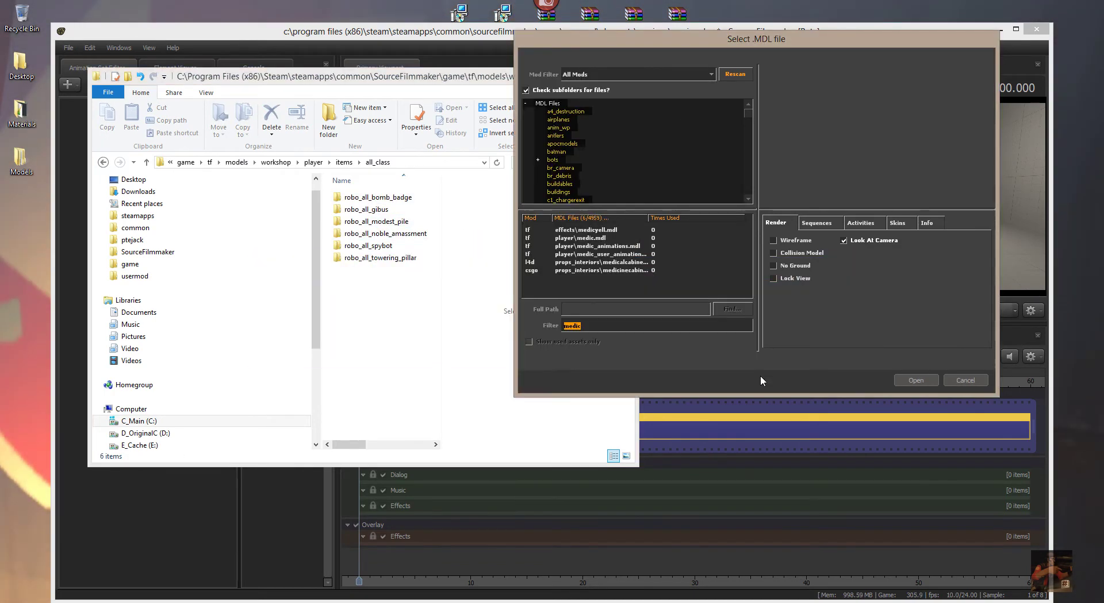
type("ro")
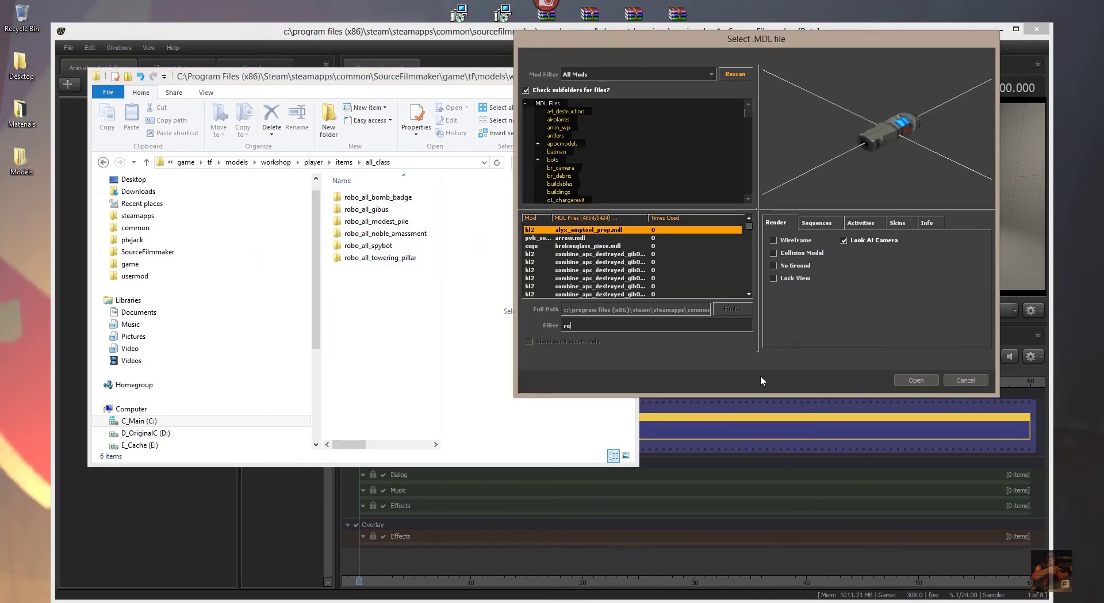
type("bo_")
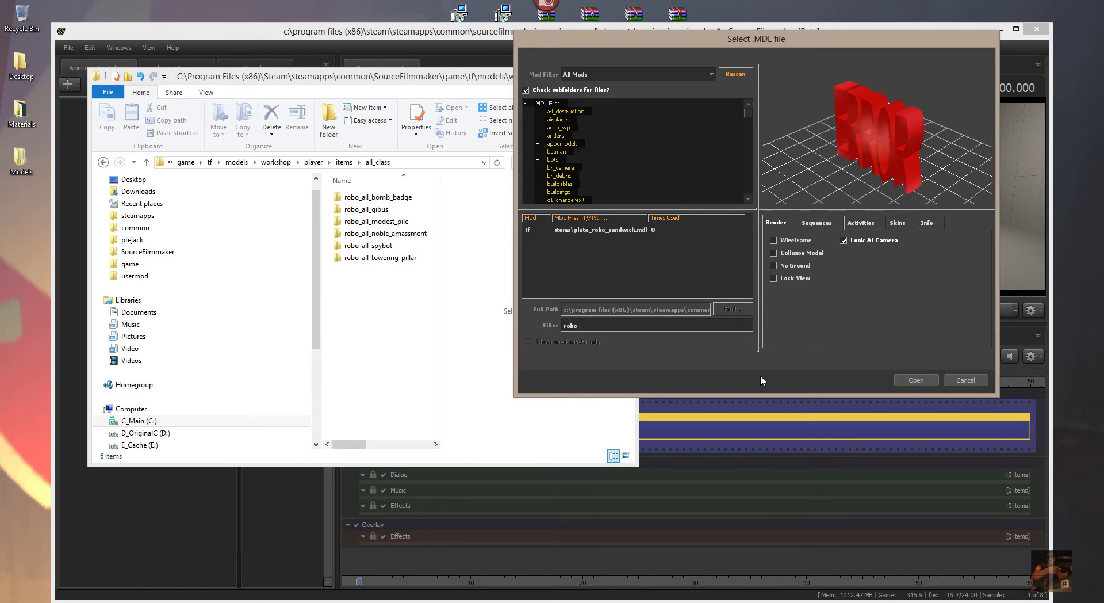
Preview the filtered robo sandwich models and the class items from player\items\mvm_loot one after another.
left_click(619, 230)
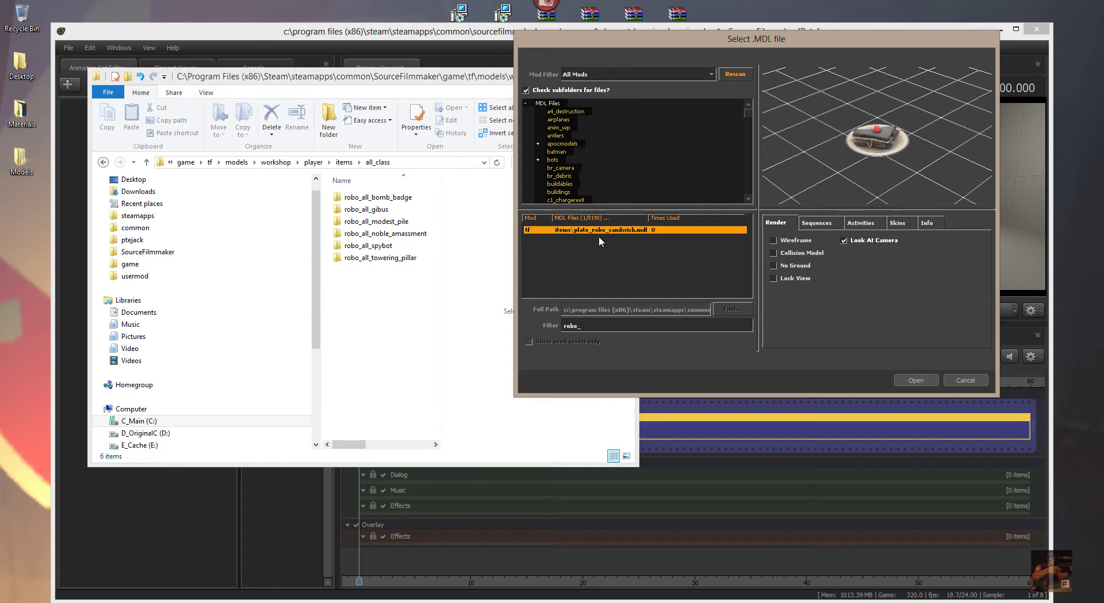
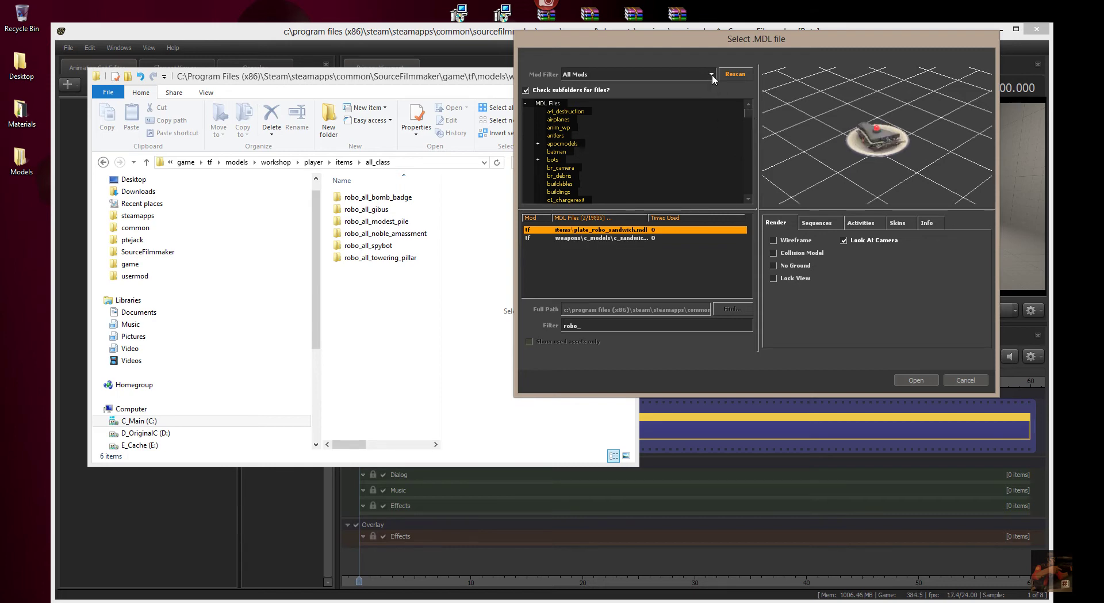
left_click(622, 239)
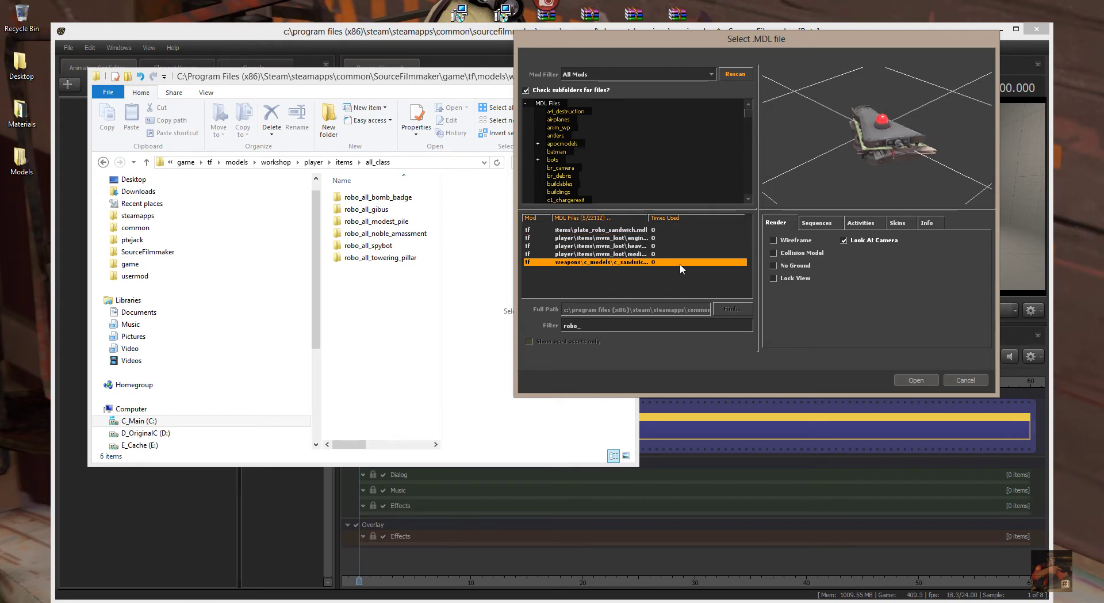
left_click(633, 262)
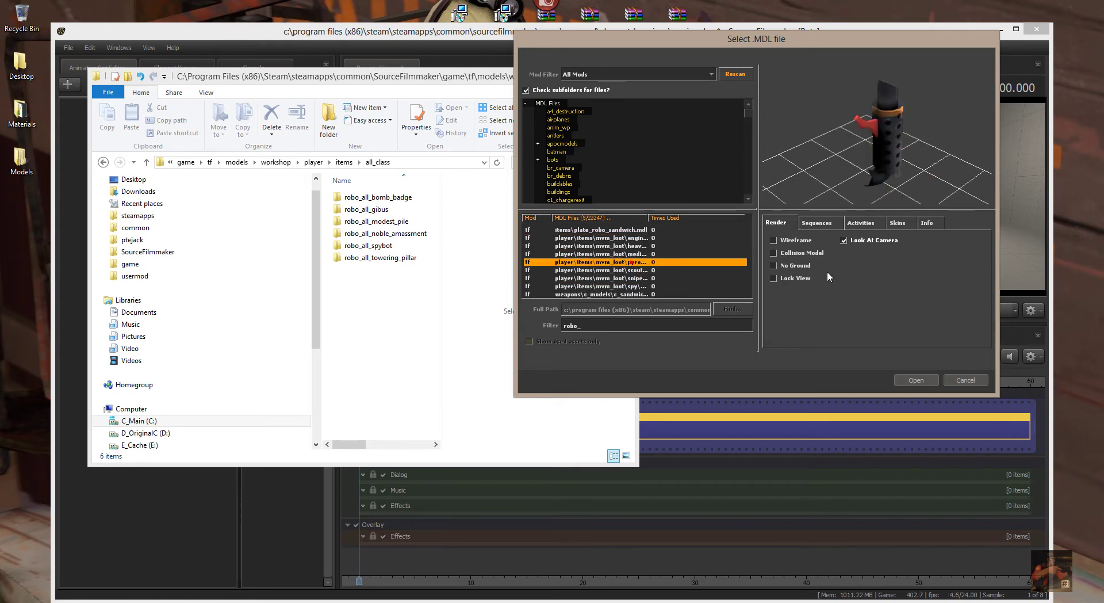
left_click(634, 246)
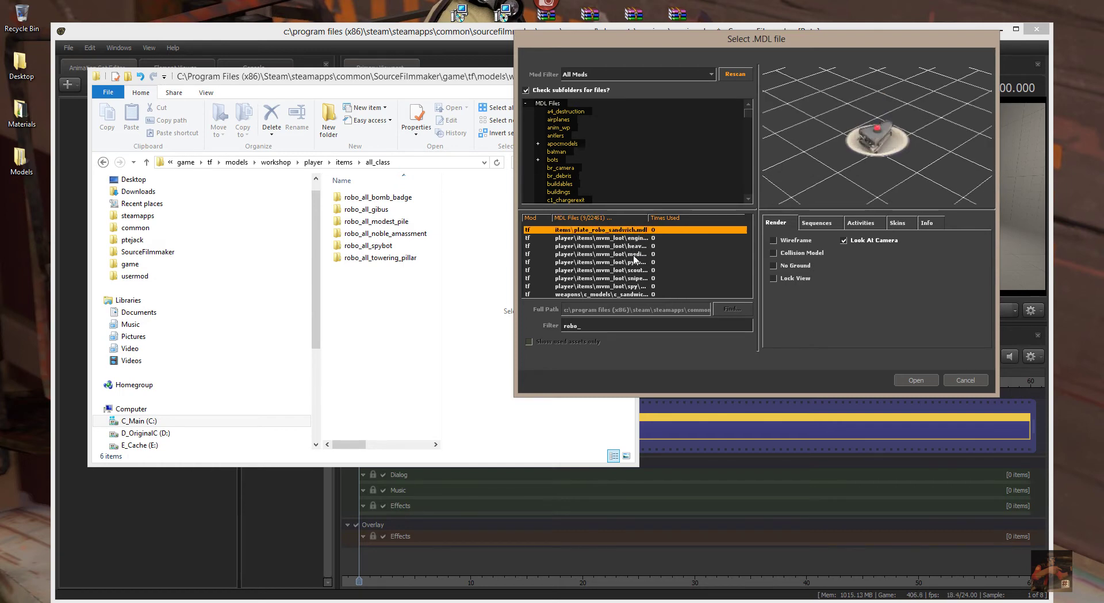
left_click(633, 254)
left_click(638, 246)
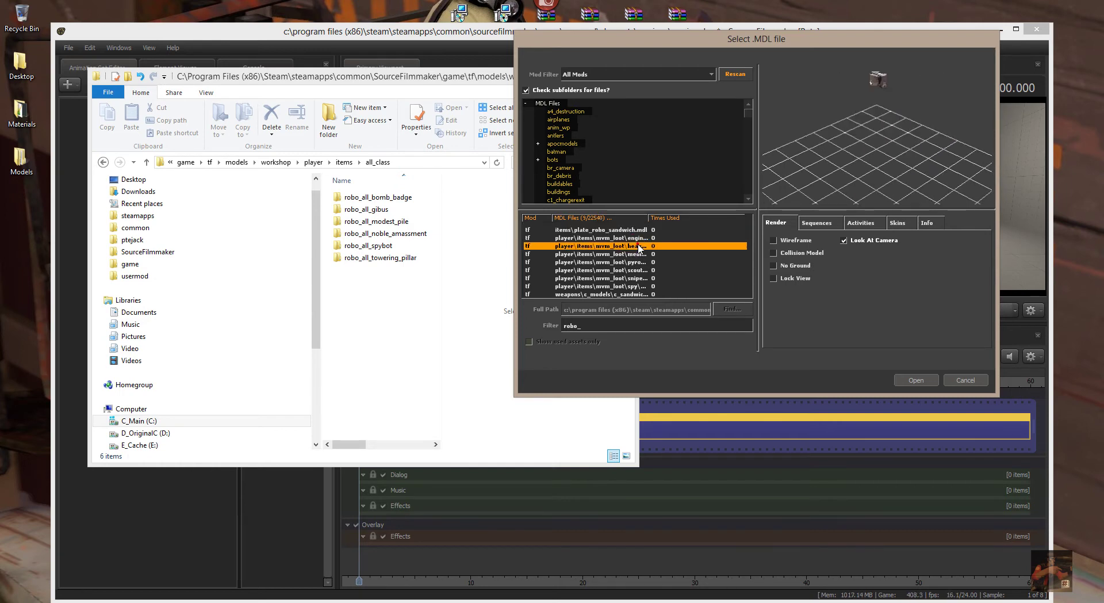
left_click(635, 286)
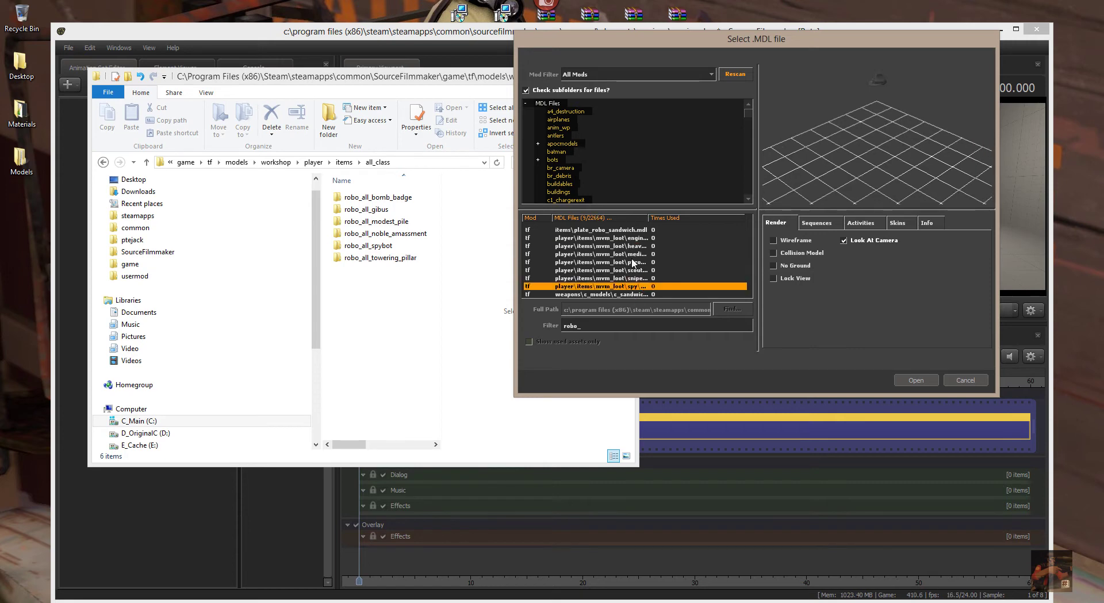
left_click(622, 293)
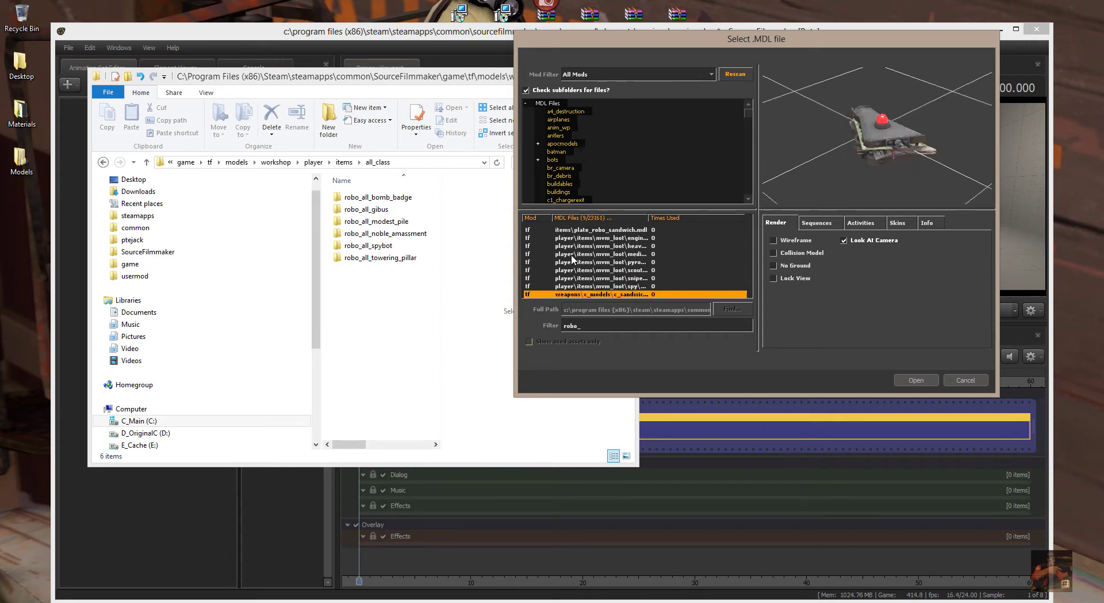
left_click(656, 270)
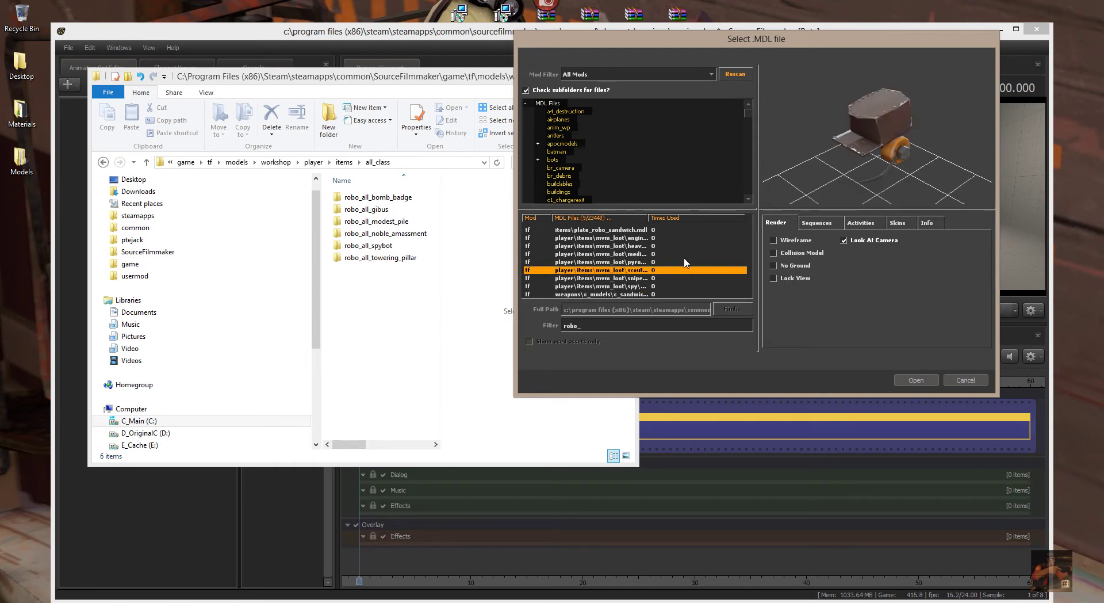
left_click(607, 262)
left_click(619, 254)
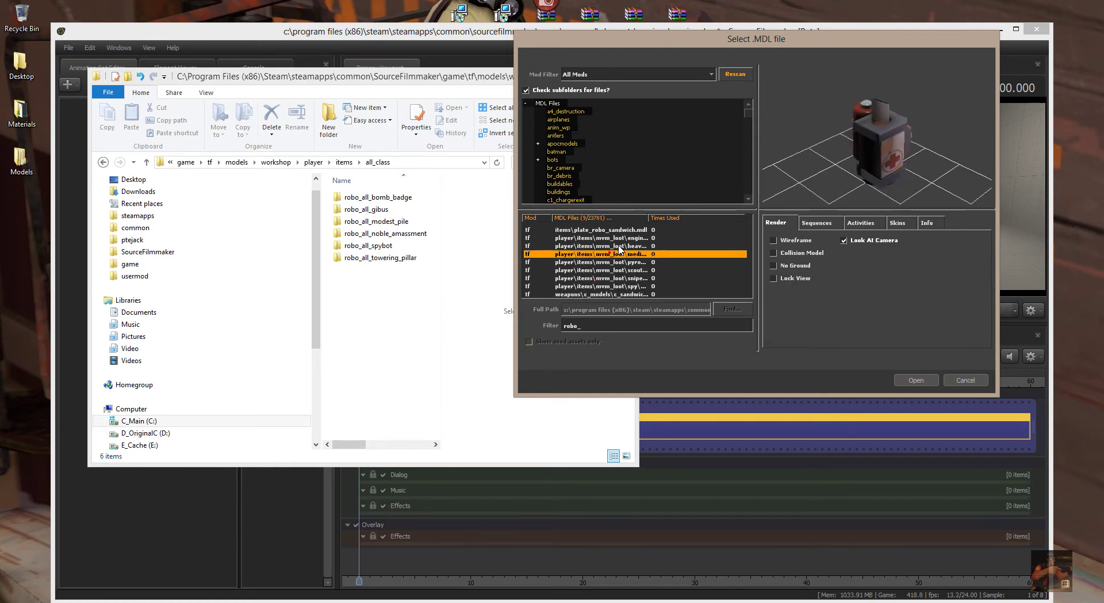
left_click(621, 237)
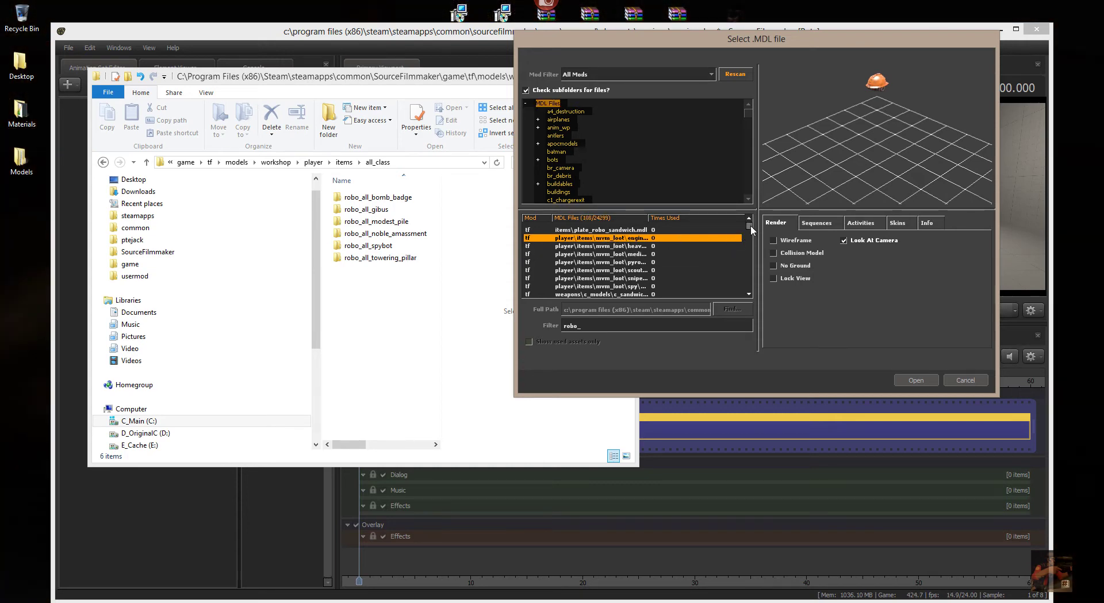
Preview several of the extracted workshop\player\items models, including demo and all_class ones, to check their textures.
left_click_drag(751, 240, 751, 265)
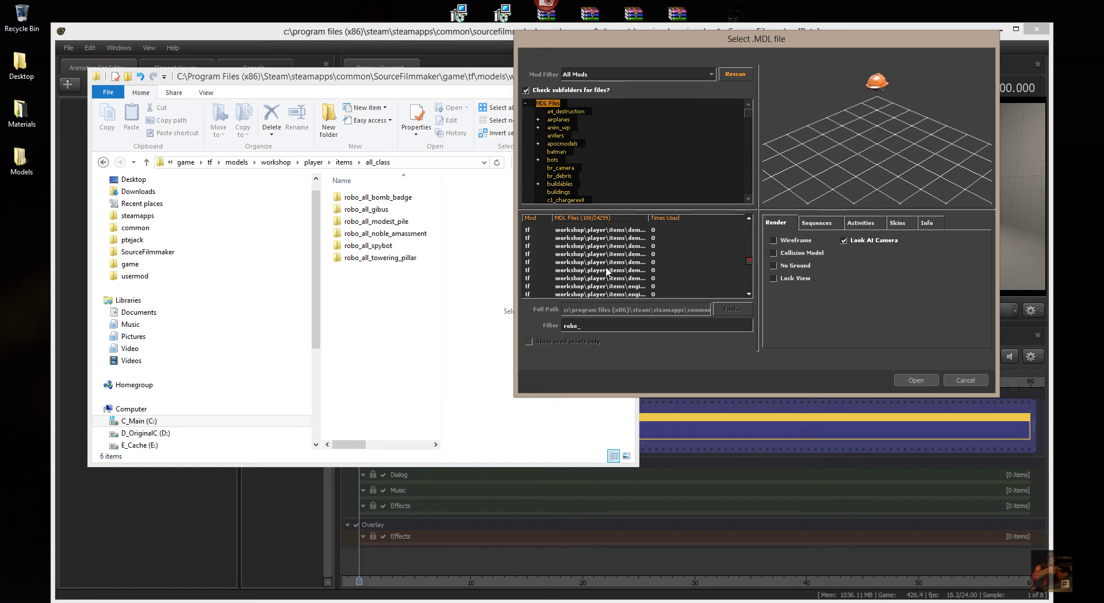
left_click(613, 262)
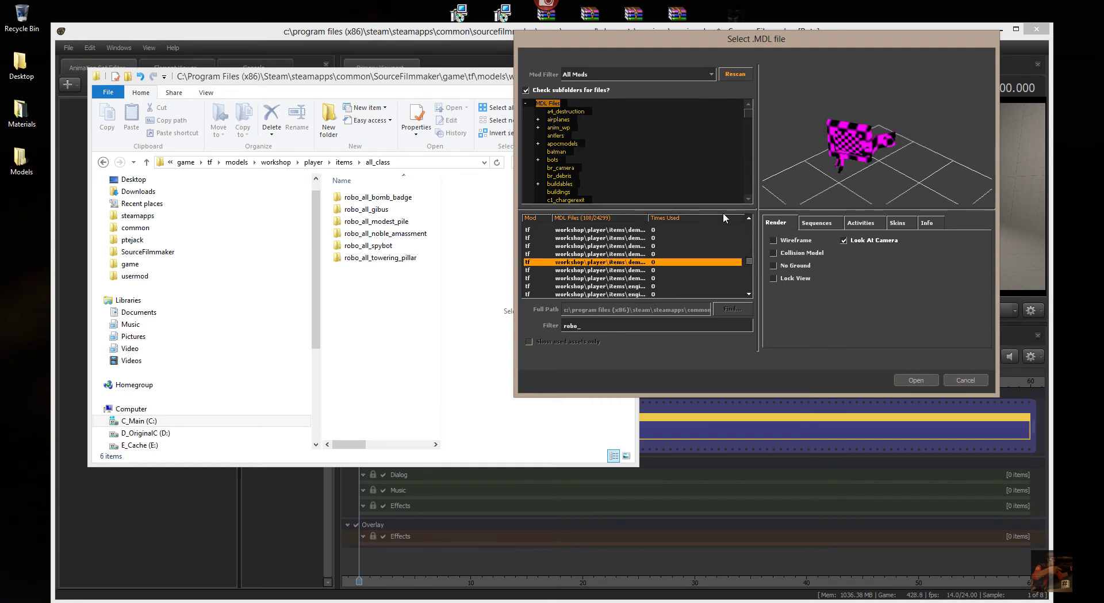
left_click(611, 238)
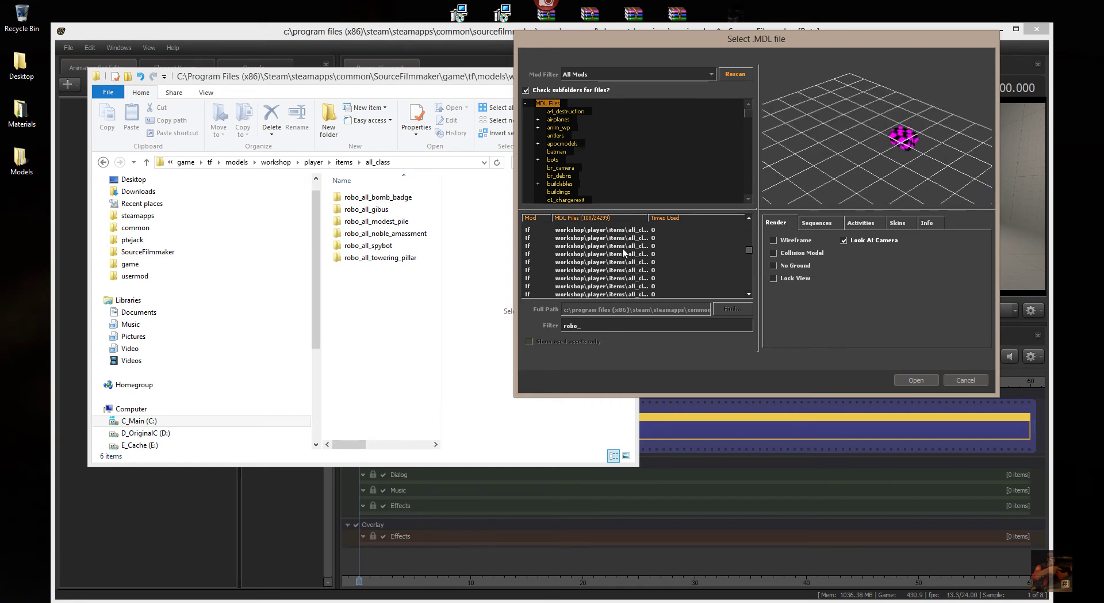
left_click(619, 231)
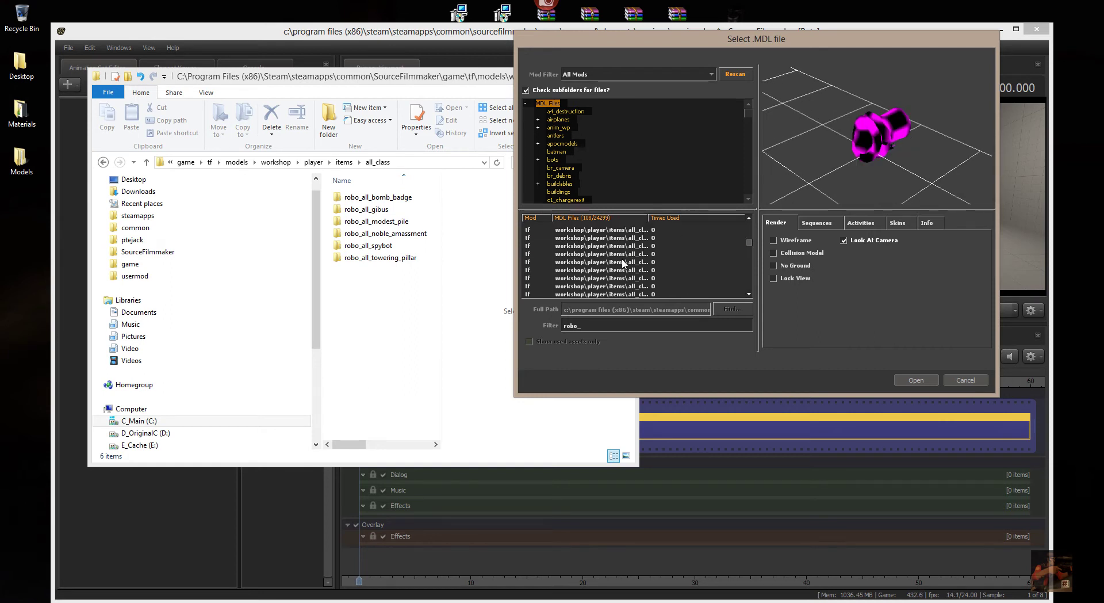
left_click(631, 239)
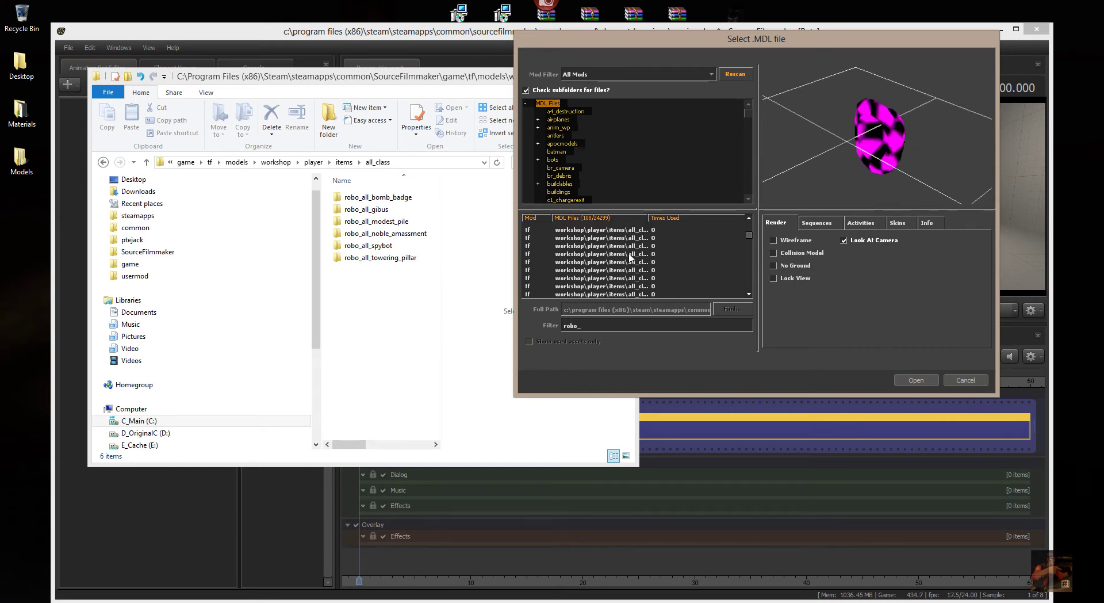
left_click(681, 254)
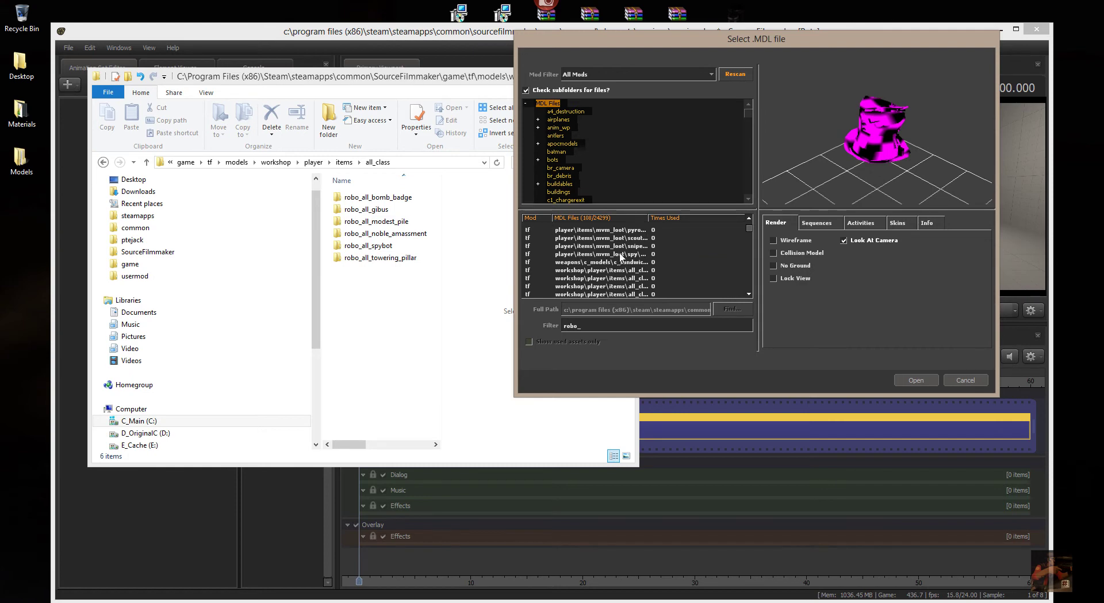
left_click(615, 271)
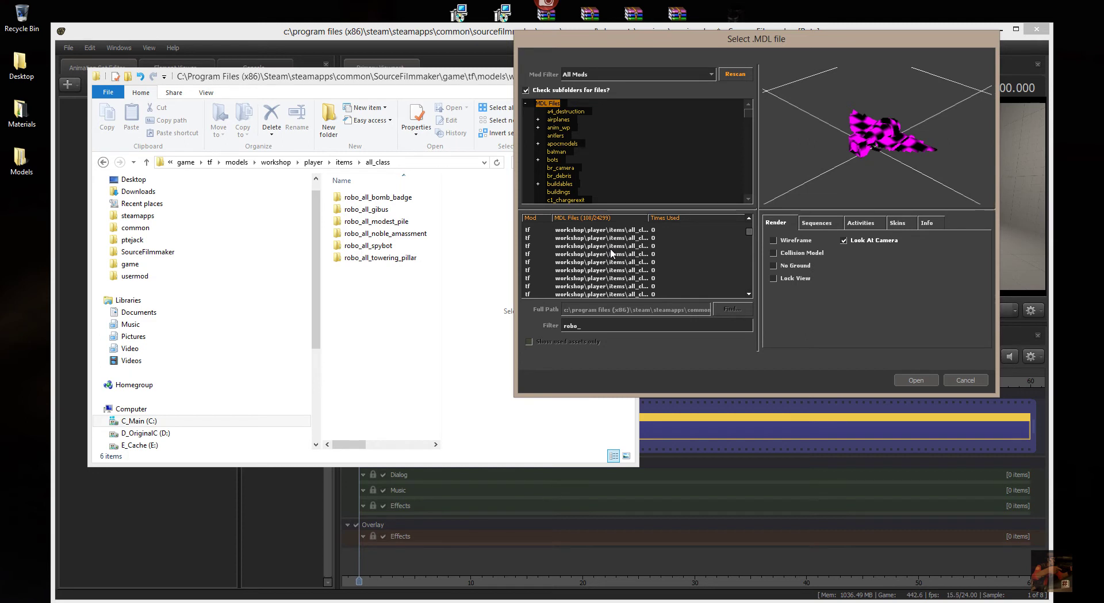
left_click(617, 255)
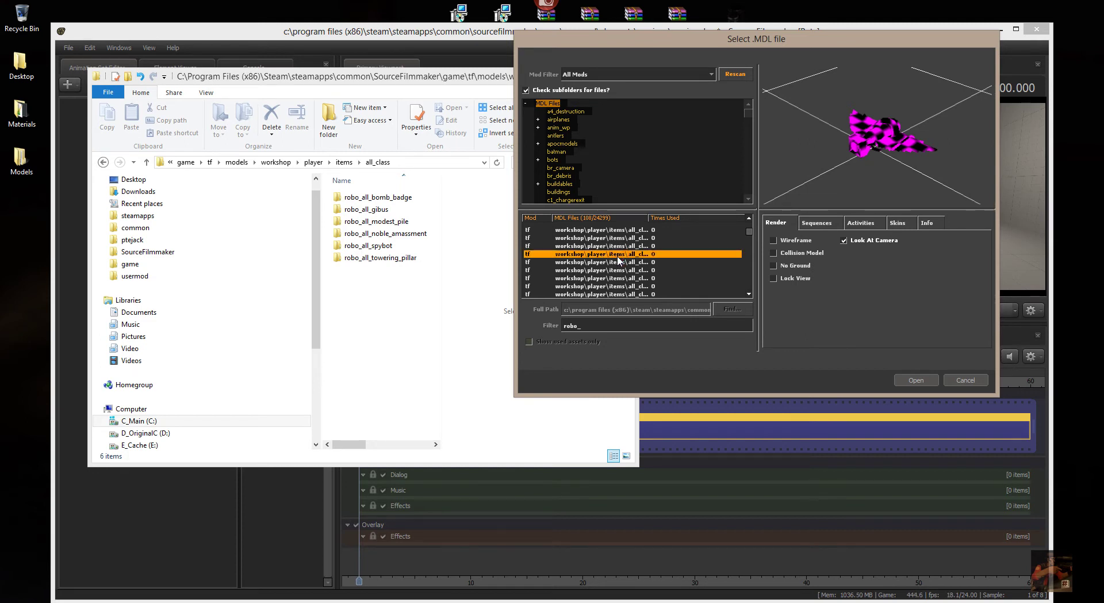
left_click(619, 277)
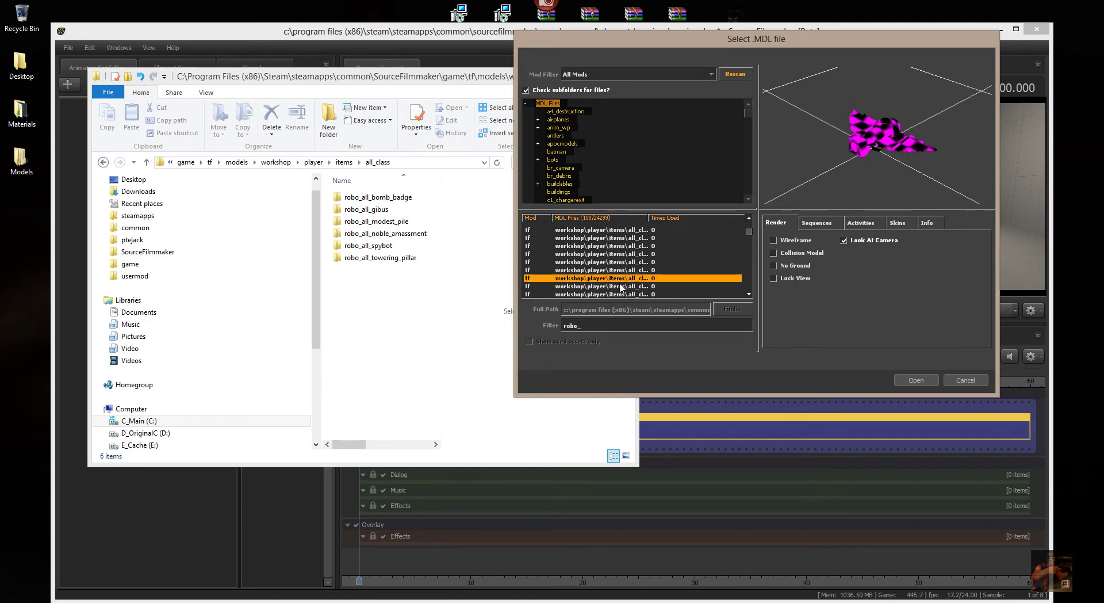
left_click(619, 286)
left_click(619, 294)
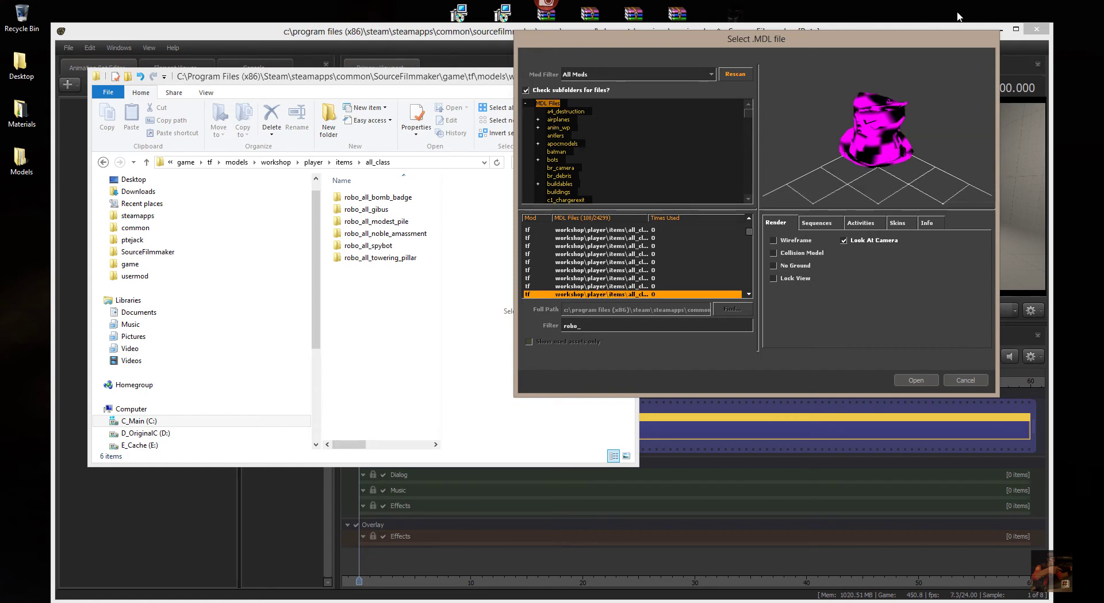
Cancel the model selection, minimise Source Filmmaker and File Explorer, and switch back to GCFScape.
left_click(966, 381)
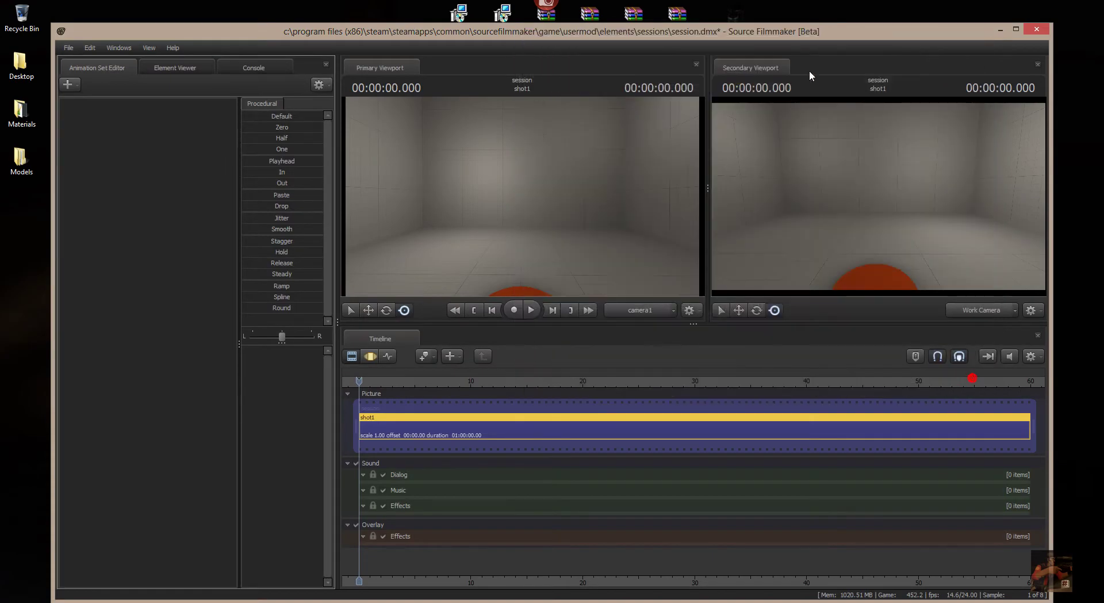
left_click(1000, 30)
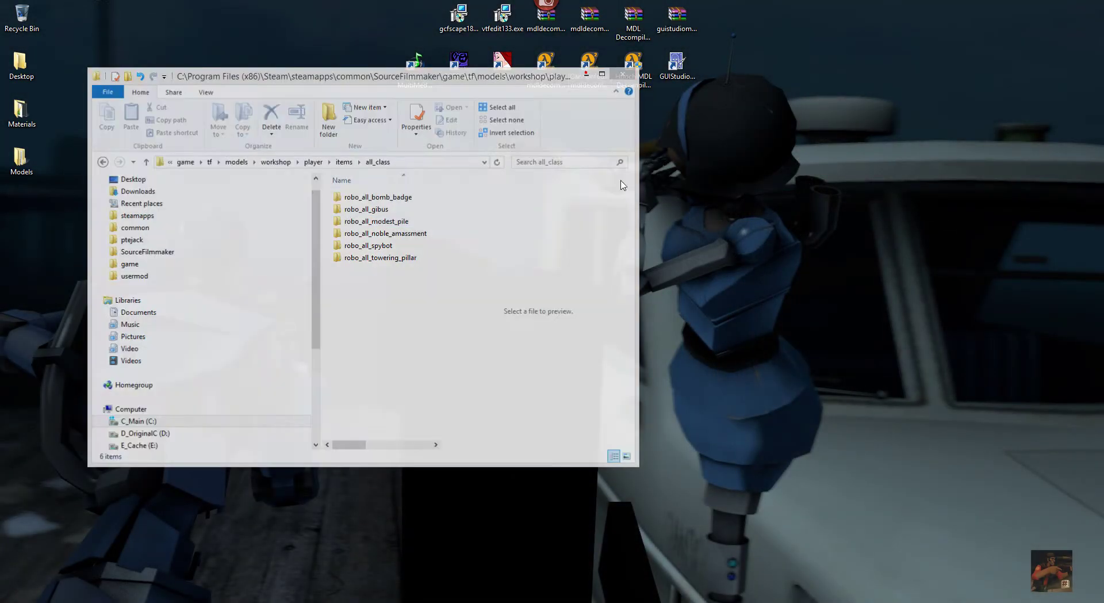
left_click(586, 75)
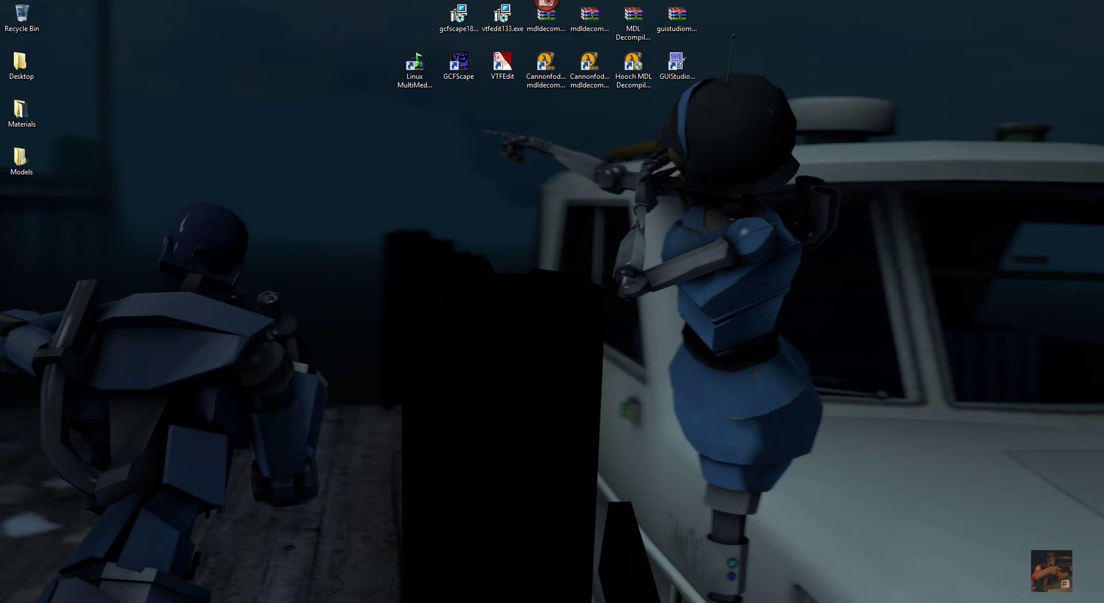
key("alt+Tab")
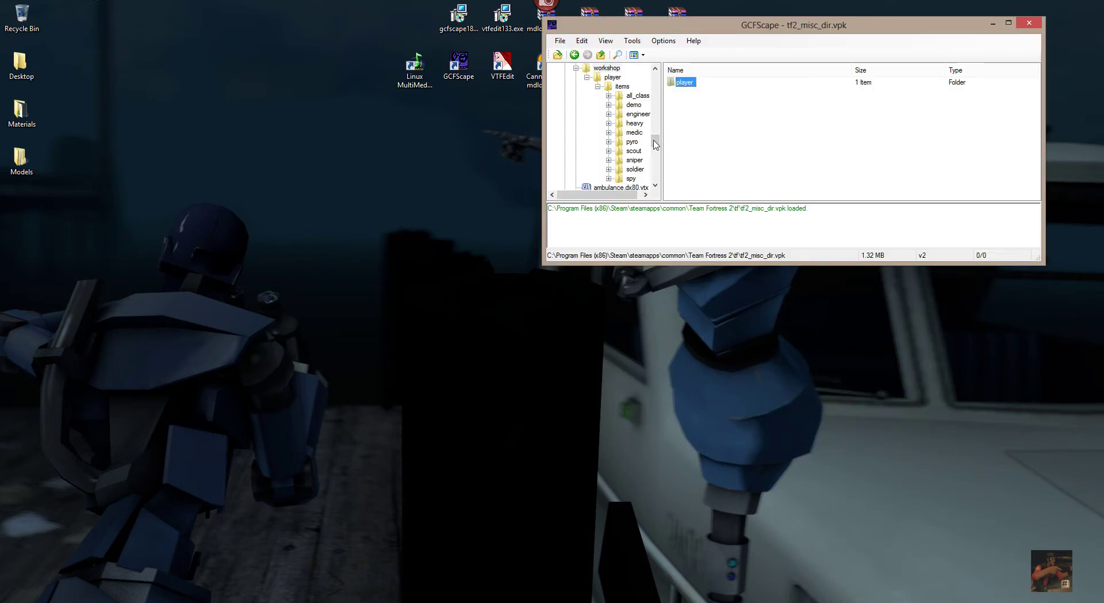
Expand materials\models\workshop\player in GCFScape's package tree and open its items folder.
left_click_drag(655, 142, 655, 76)
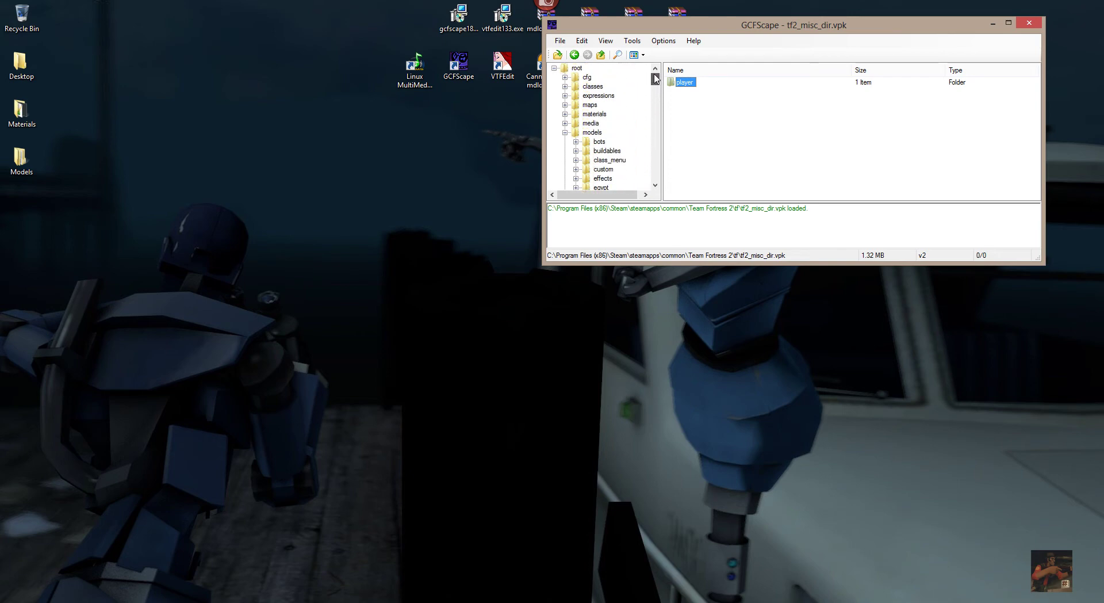
left_click(567, 117)
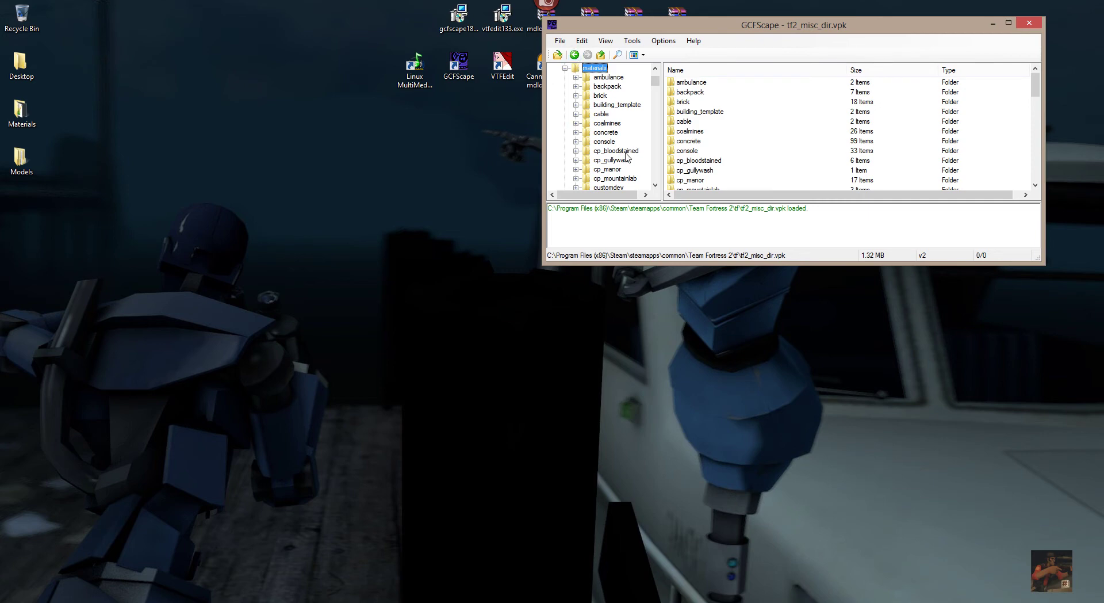
left_click_drag(657, 83, 656, 110)
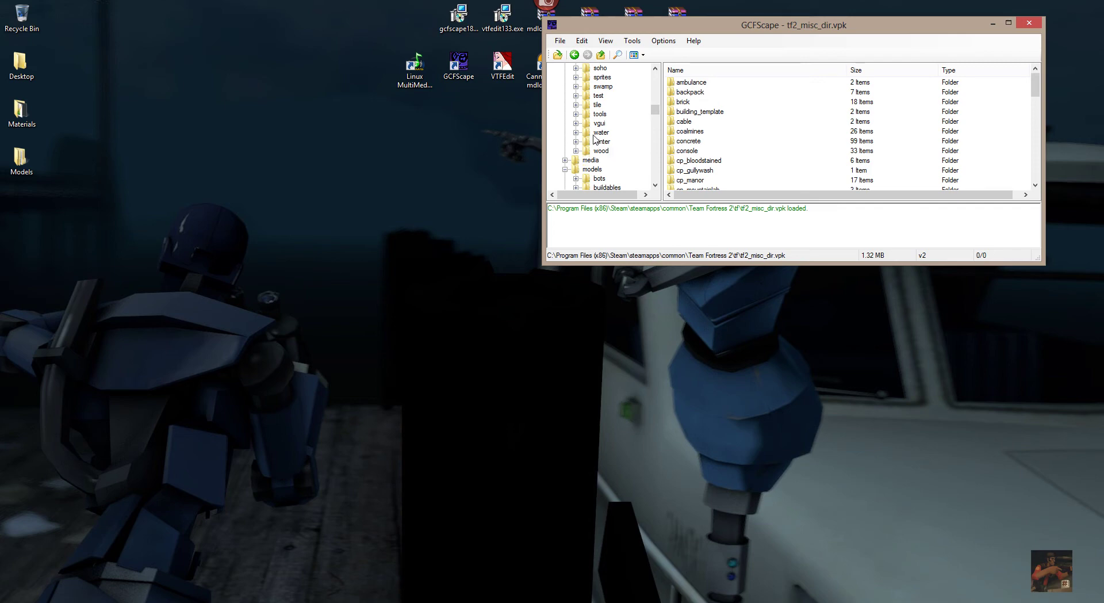
scroll(657, 114, "up", 5)
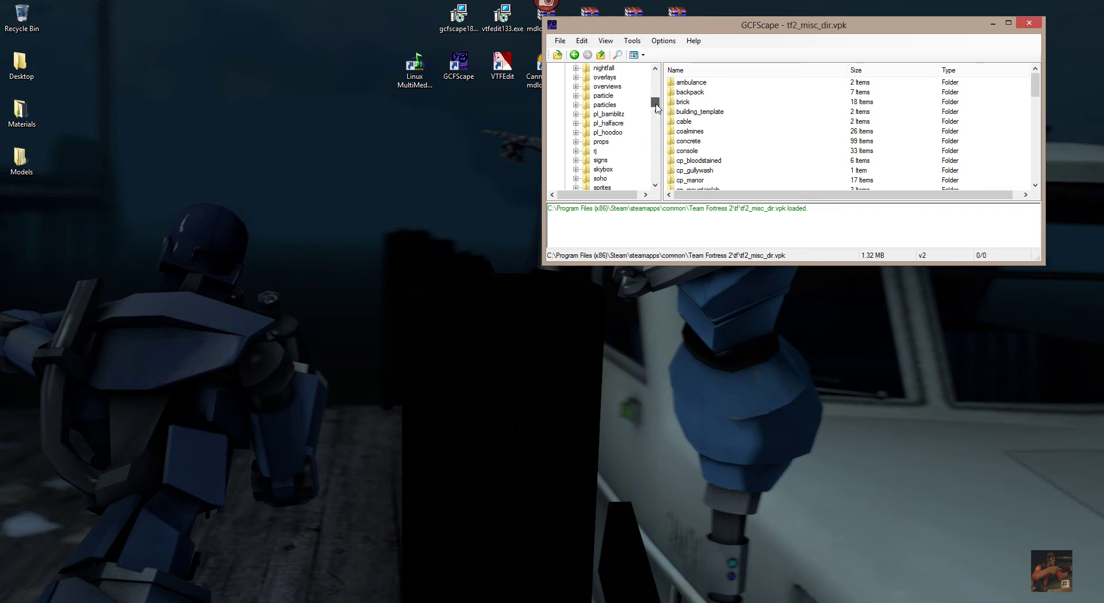
left_click(654, 110)
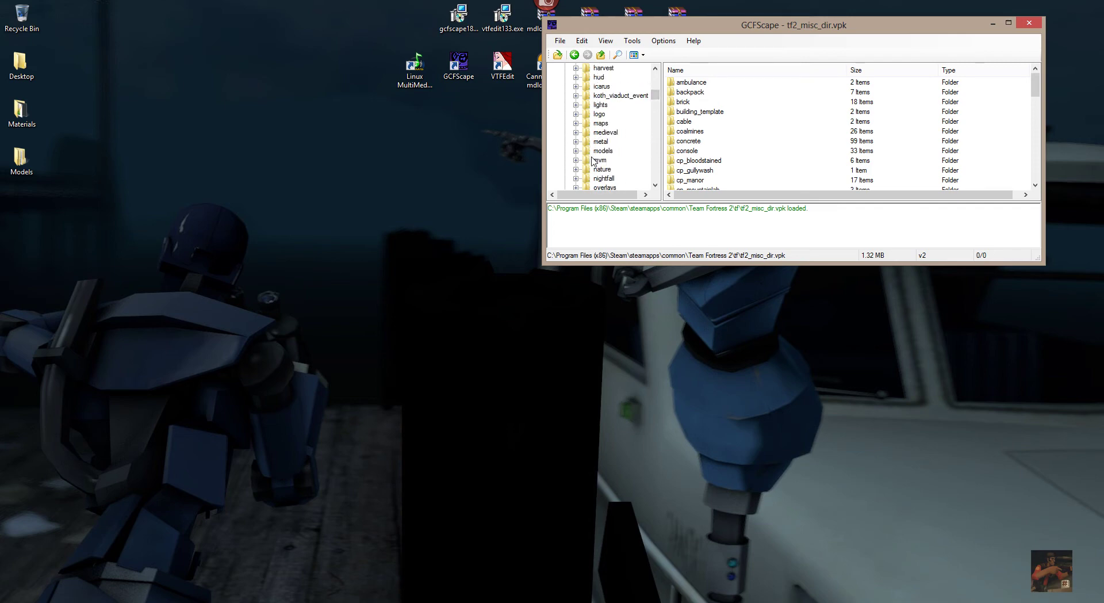
left_click(573, 152)
left_click_drag(657, 96, 655, 122)
left_click(587, 142)
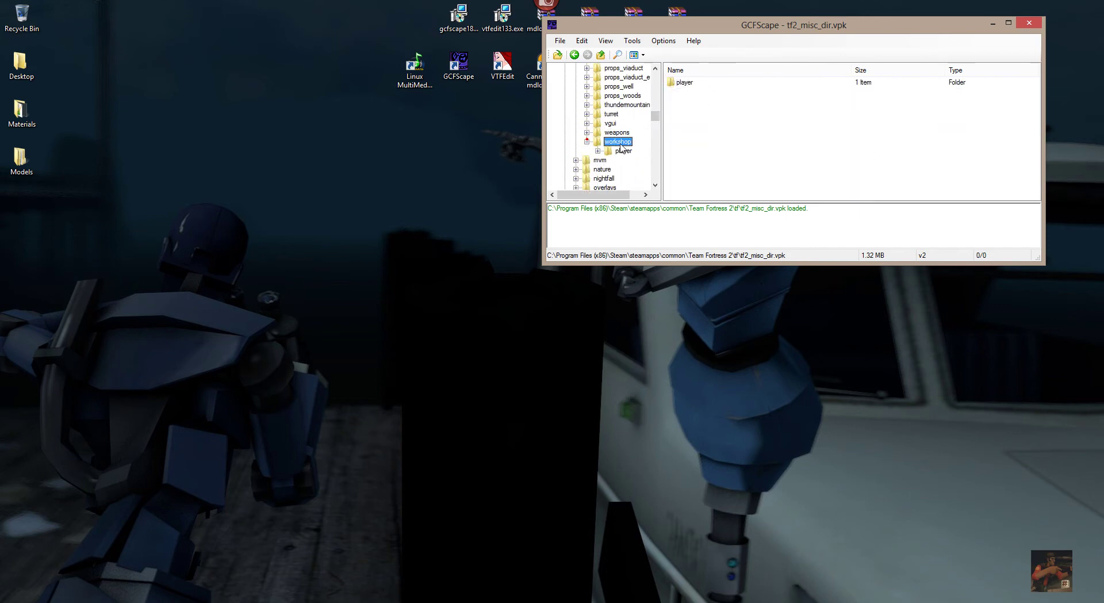
left_click(597, 150)
double_click(633, 161)
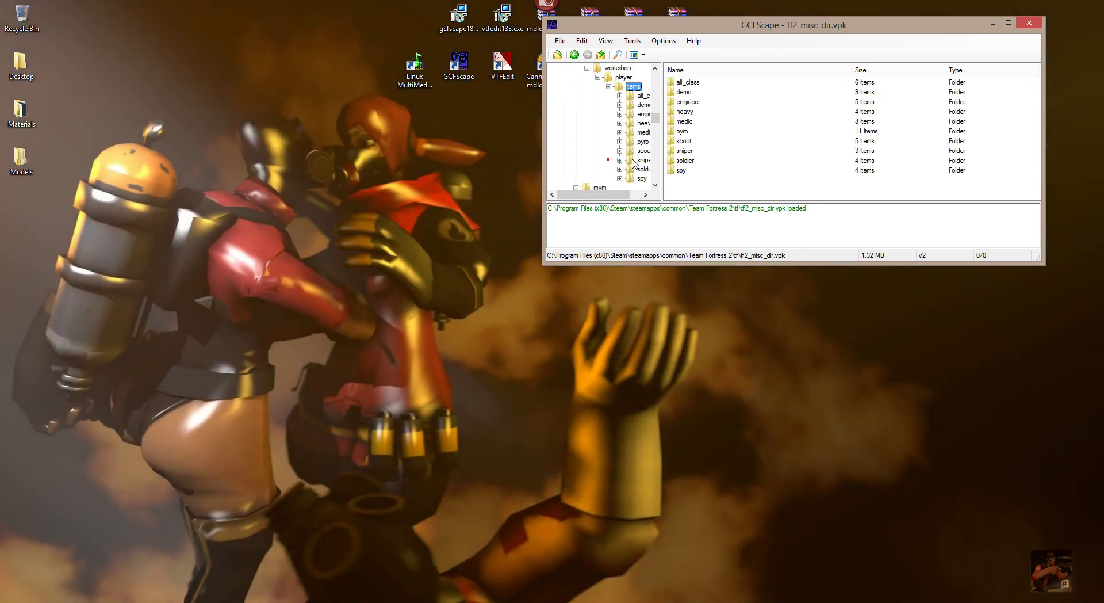
Collapse the workshop, models and materials folders back to the root level of the package tree.
left_click(587, 68)
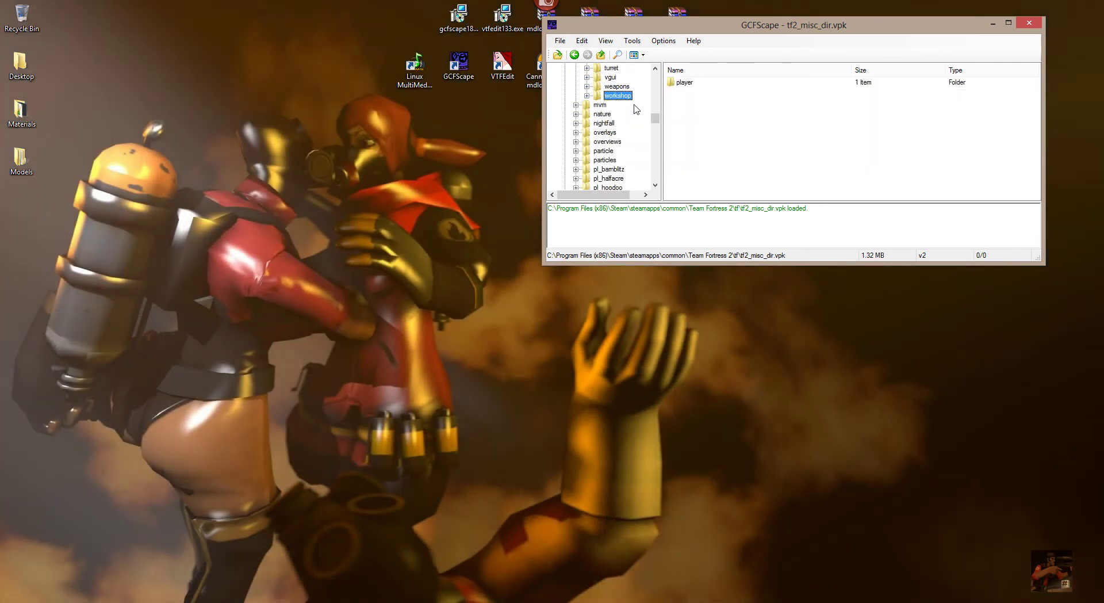
scroll(636, 109, "up", 1)
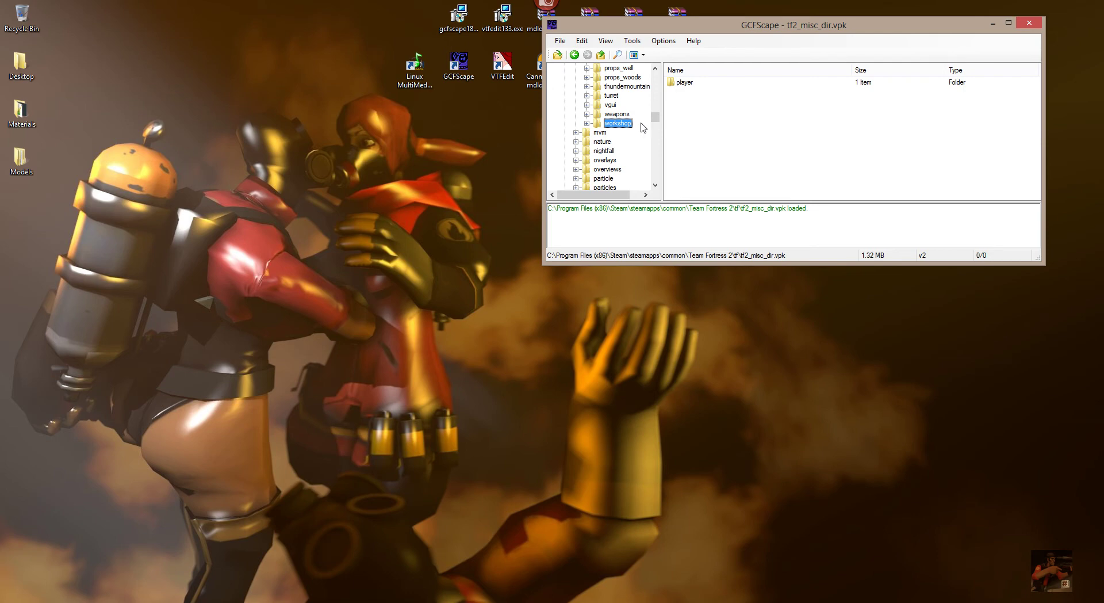
left_click_drag(656, 119, 656, 91)
left_click(577, 152)
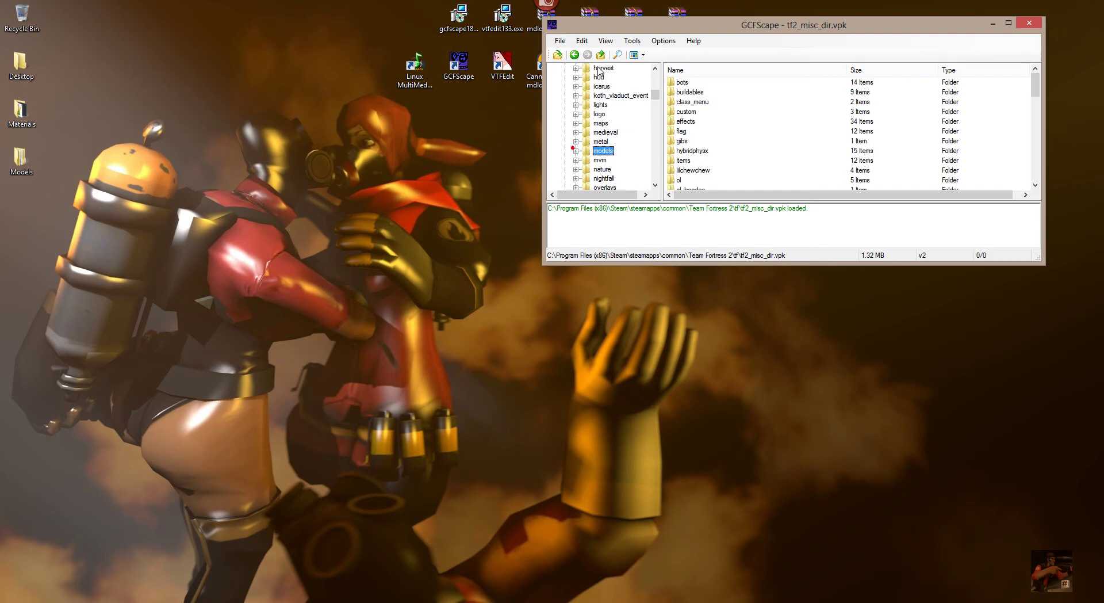
scroll(575, 133, "up", 8)
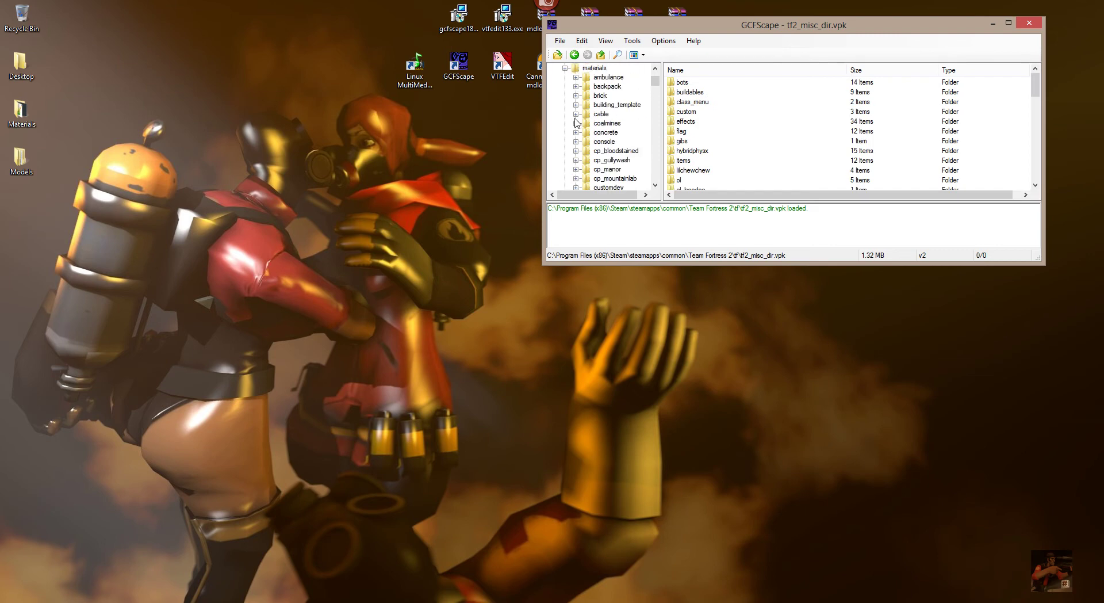
left_click(574, 69)
scroll(581, 92, "up", 2)
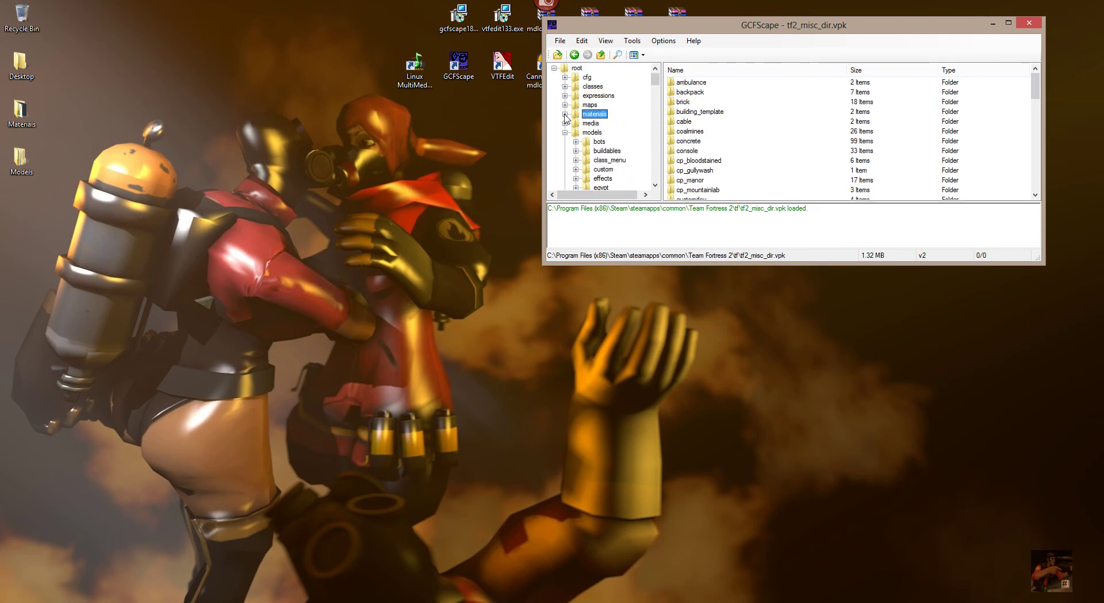
Expand the path from materials through models to the workshop folder in the package tree again.
left_click(564, 114)
scroll(600, 147, "down", 10)
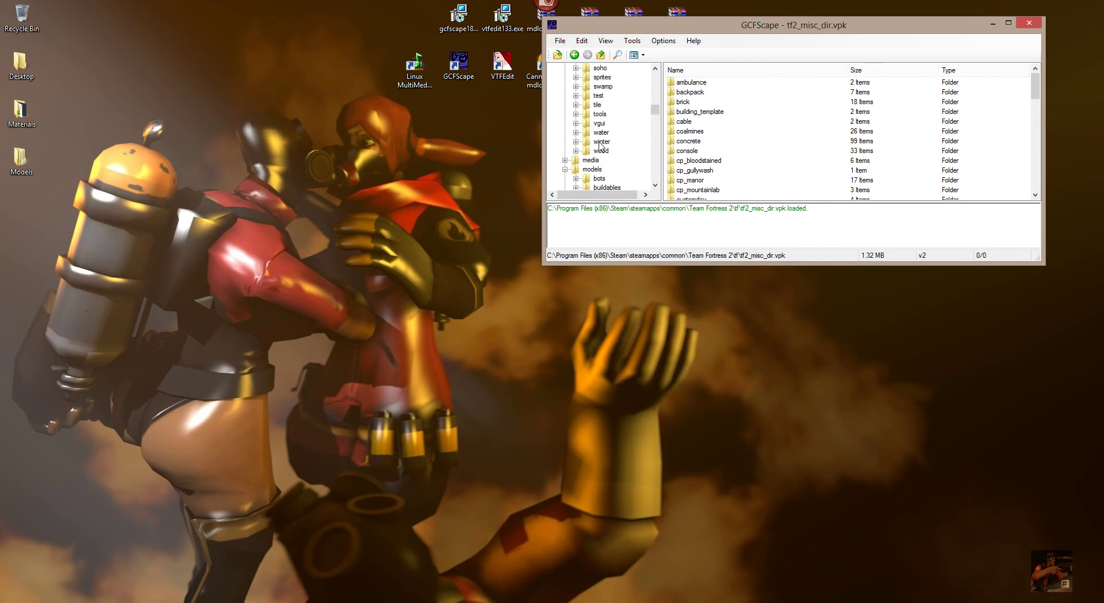
scroll(578, 111, "up", 4)
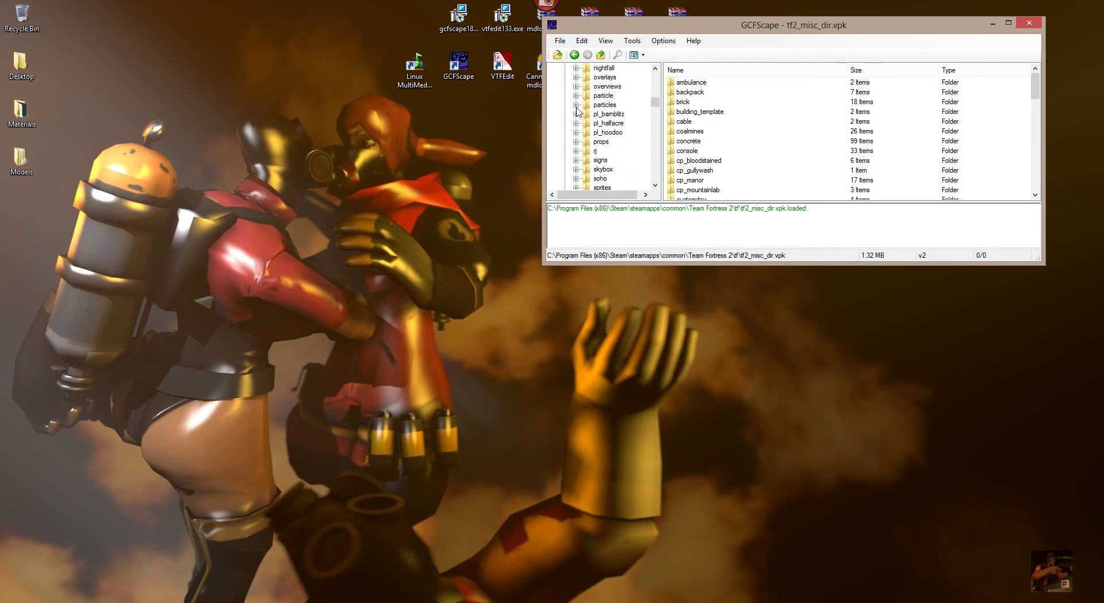
scroll(575, 106, "up", 2)
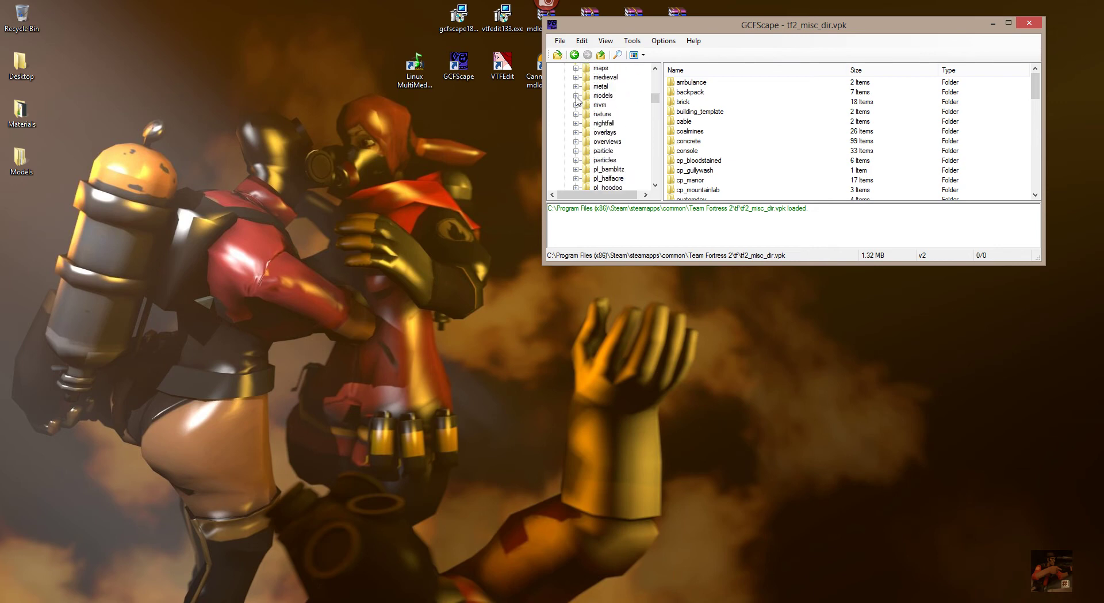
left_click(578, 97)
left_click(576, 95)
scroll(586, 121, "down", 2)
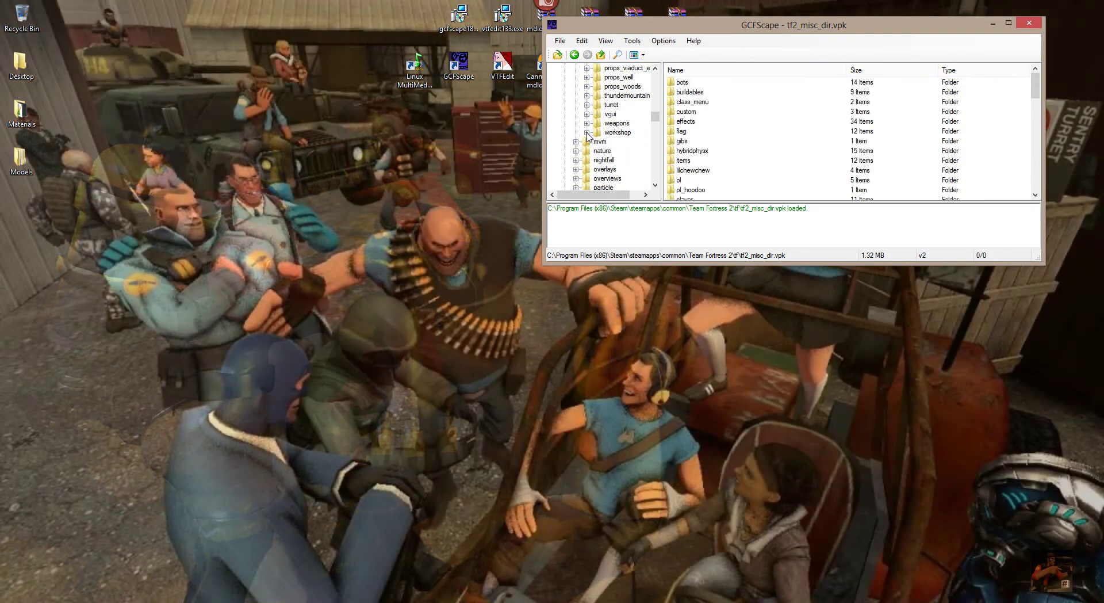
left_click(587, 135)
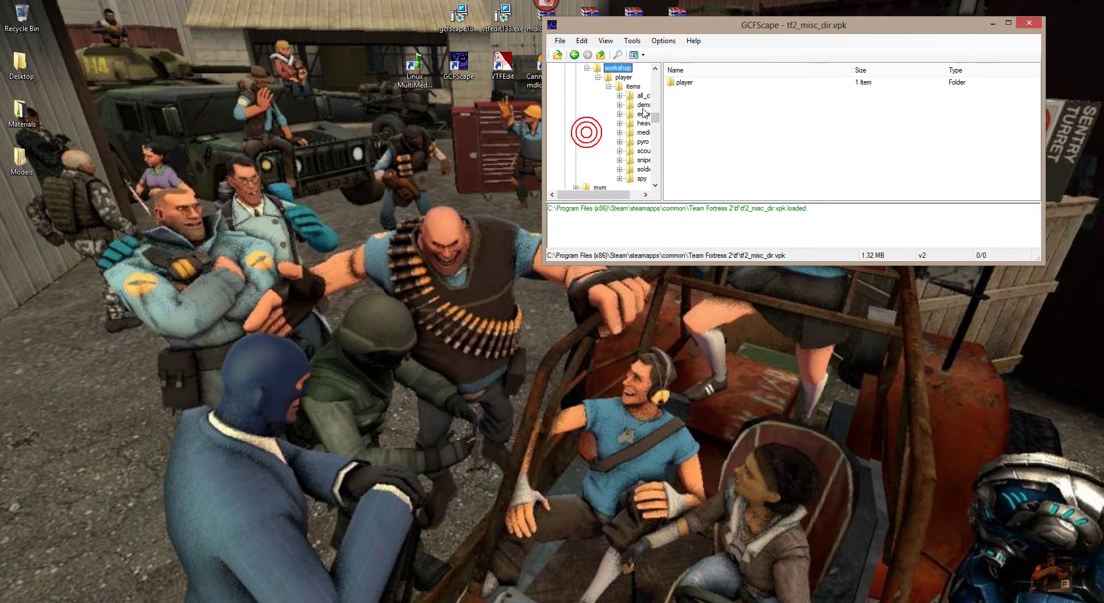
Inspect the VMT files inside several demo item folders, including robo_demo_beard_bombardier, robo_demo_fro and robo_demo_chest.
left_click(643, 107)
left_click(711, 84)
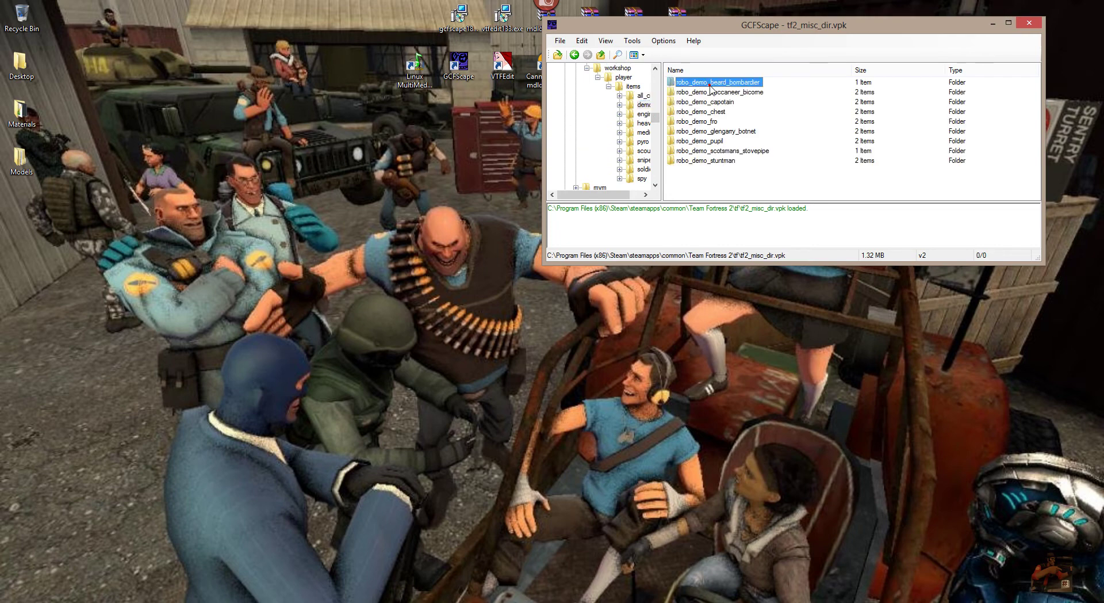
double_click(710, 84)
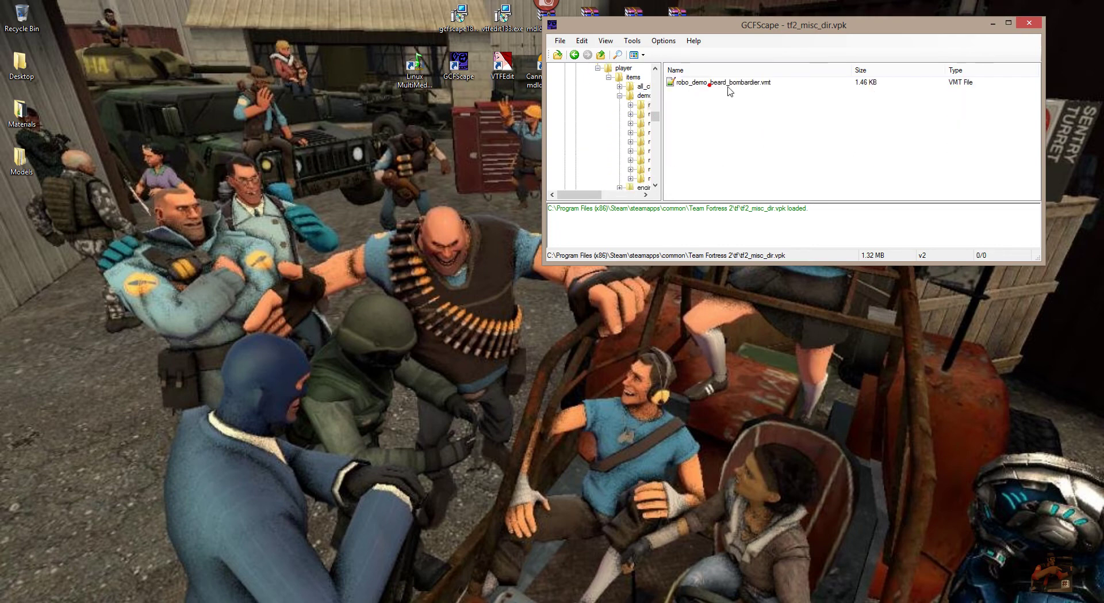
left_click(644, 133)
left_click(644, 142)
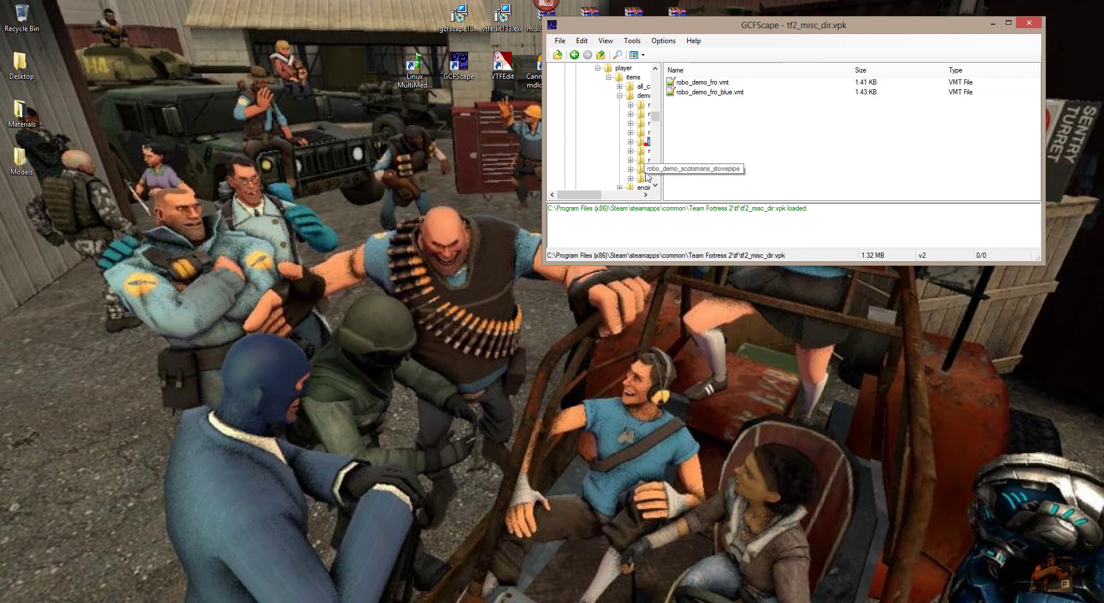
left_click(644, 169)
left_click(649, 134)
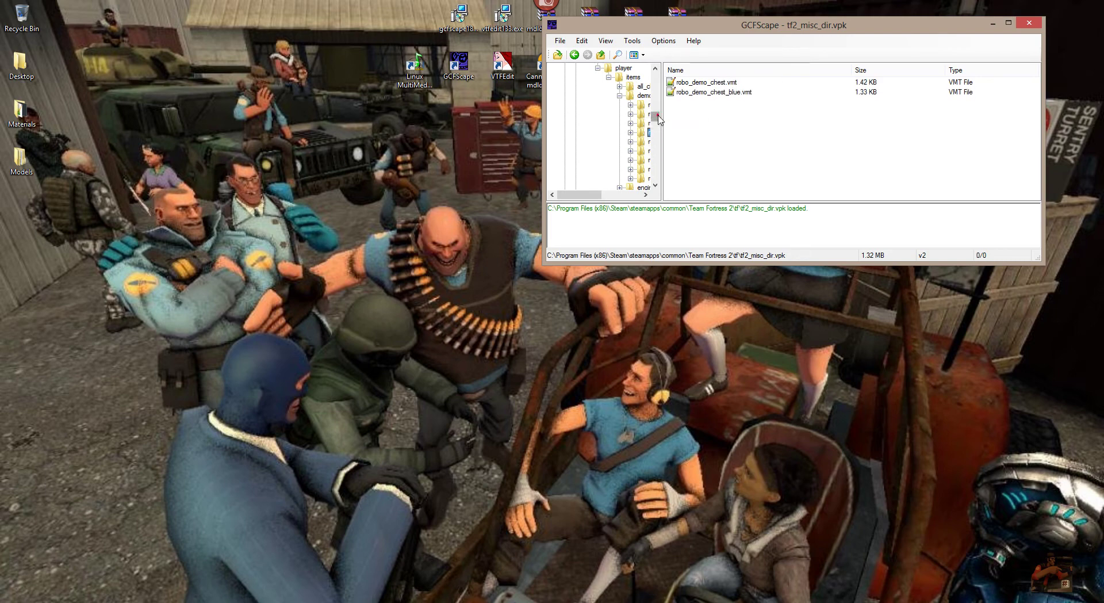
Collapse the demo listing and return to the items folder under materials\models\workshop\player.
left_click_drag(658, 119, 656, 116)
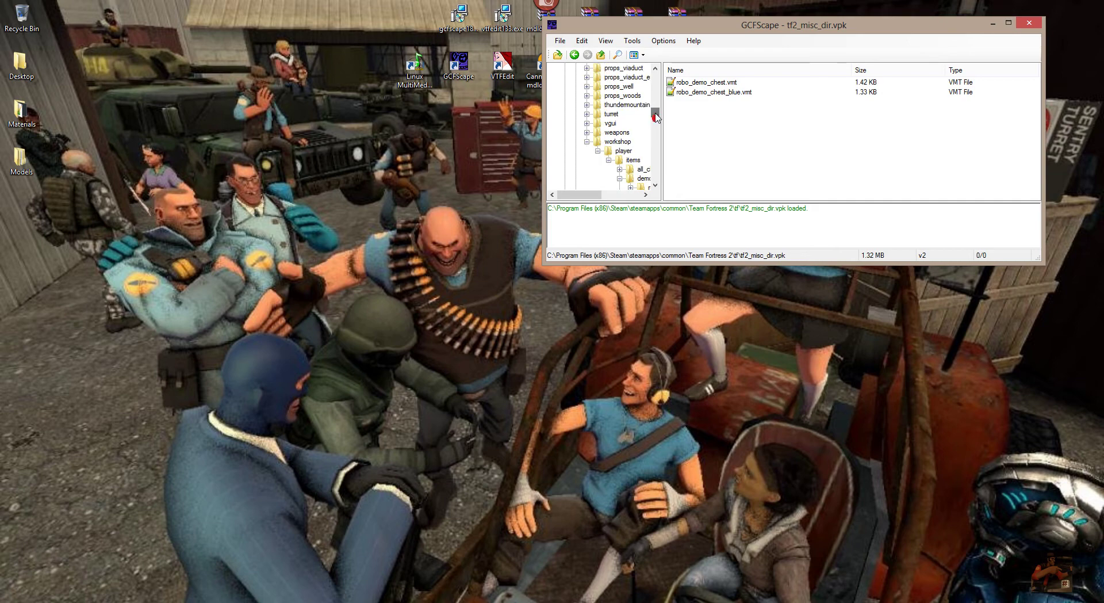
left_click(619, 179)
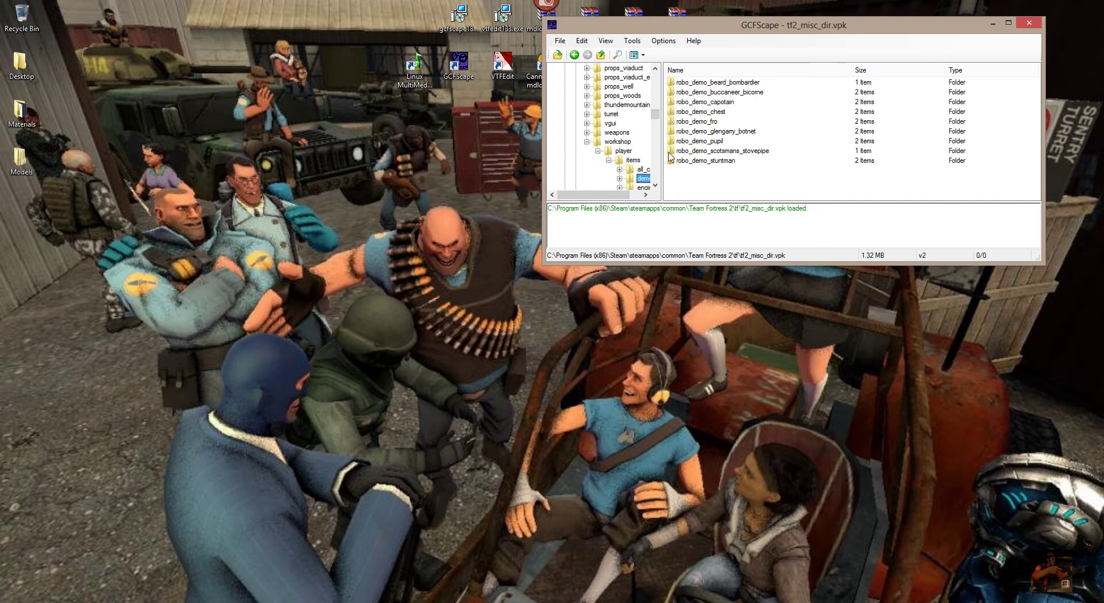
left_click(606, 160)
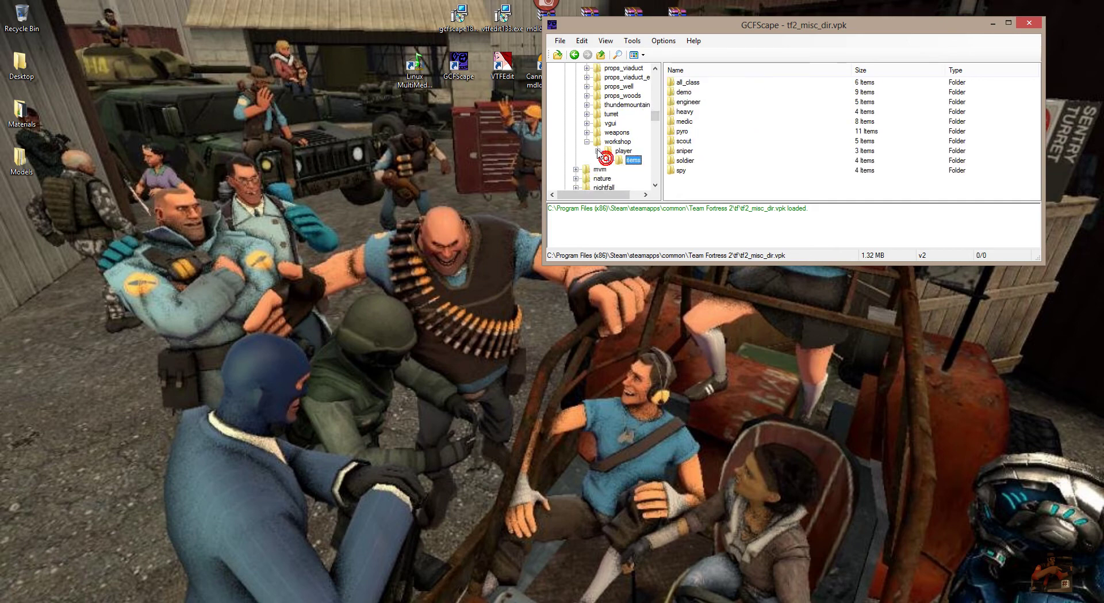
left_click(598, 151)
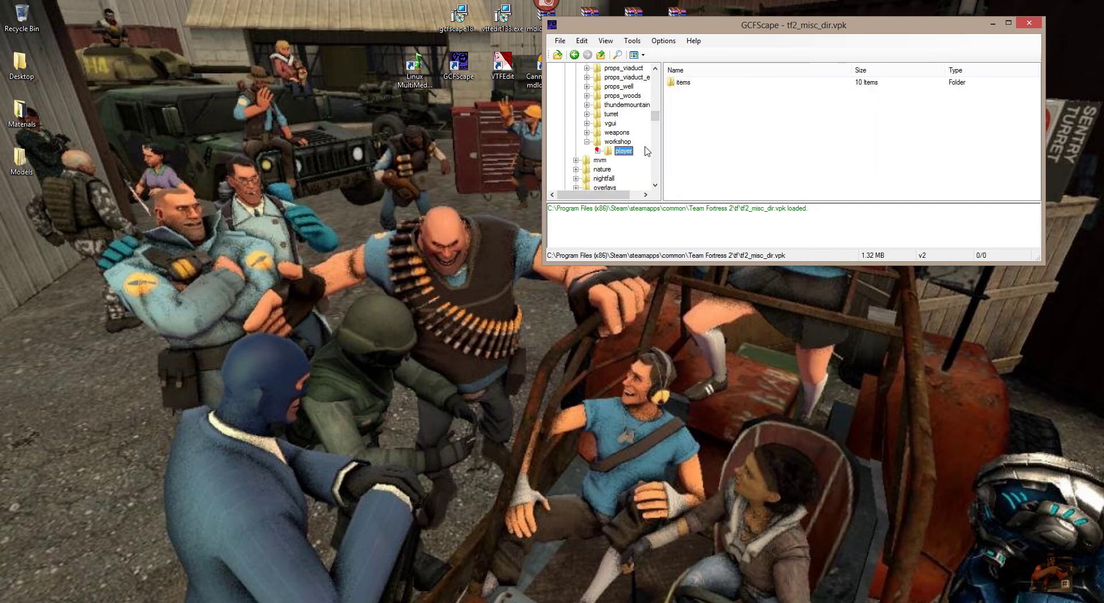
left_click(598, 151)
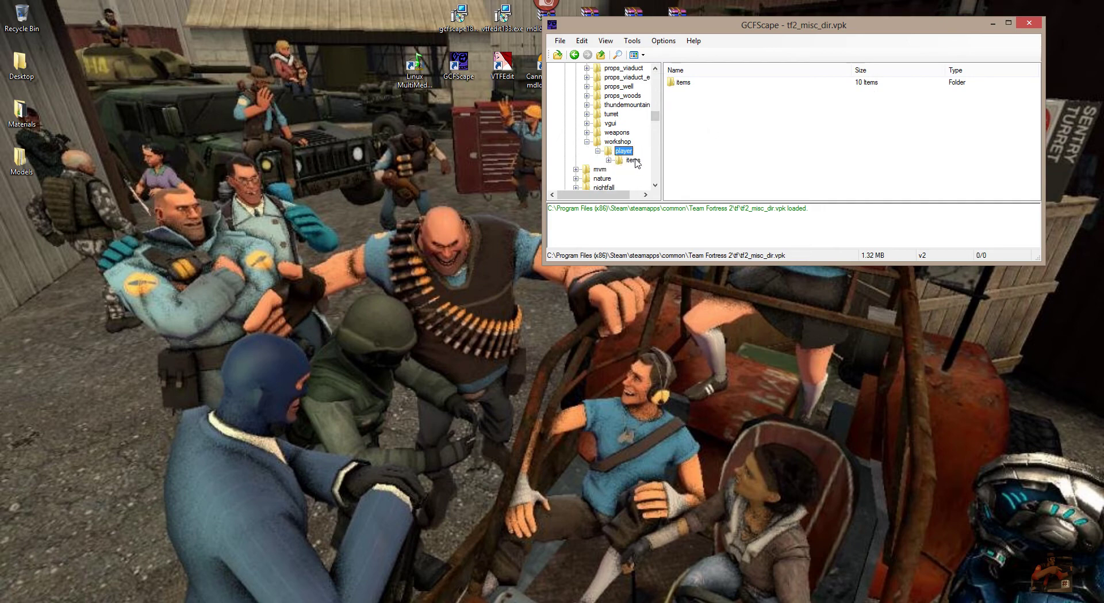
left_click(633, 161)
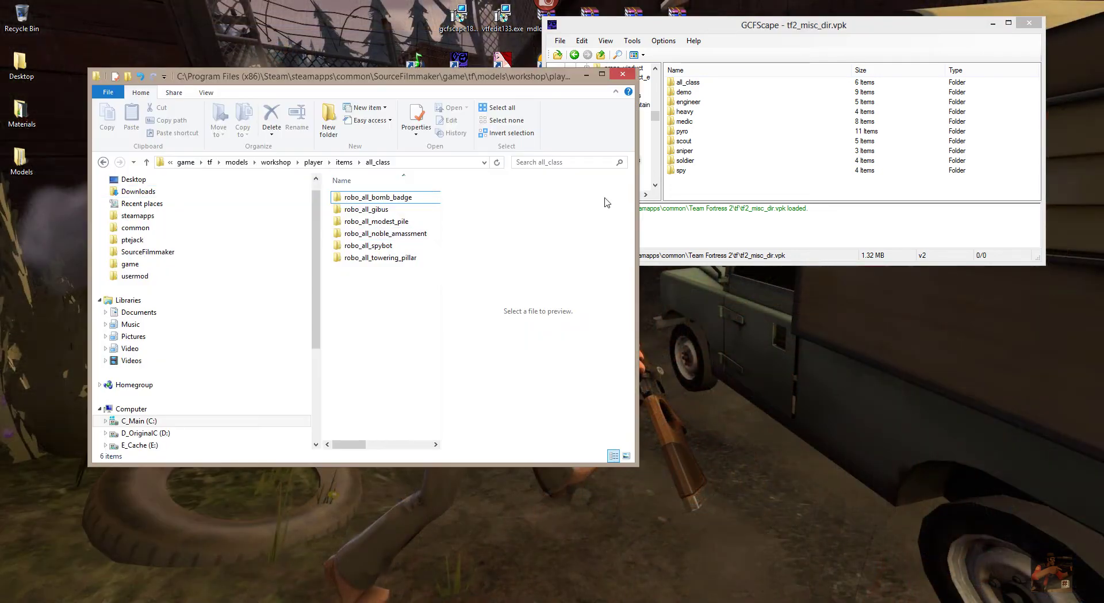
In File Explorer, open the workshop folder under SourceFilmmaker\game\tf\materials\models.
left_click(124, 267)
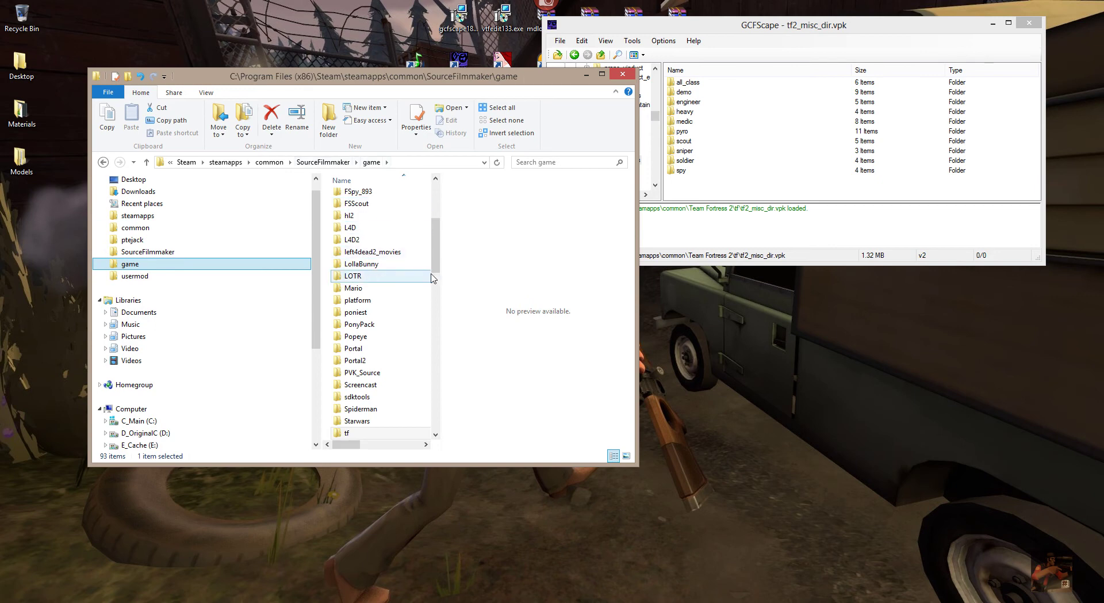
scroll(440, 238, "down", 6)
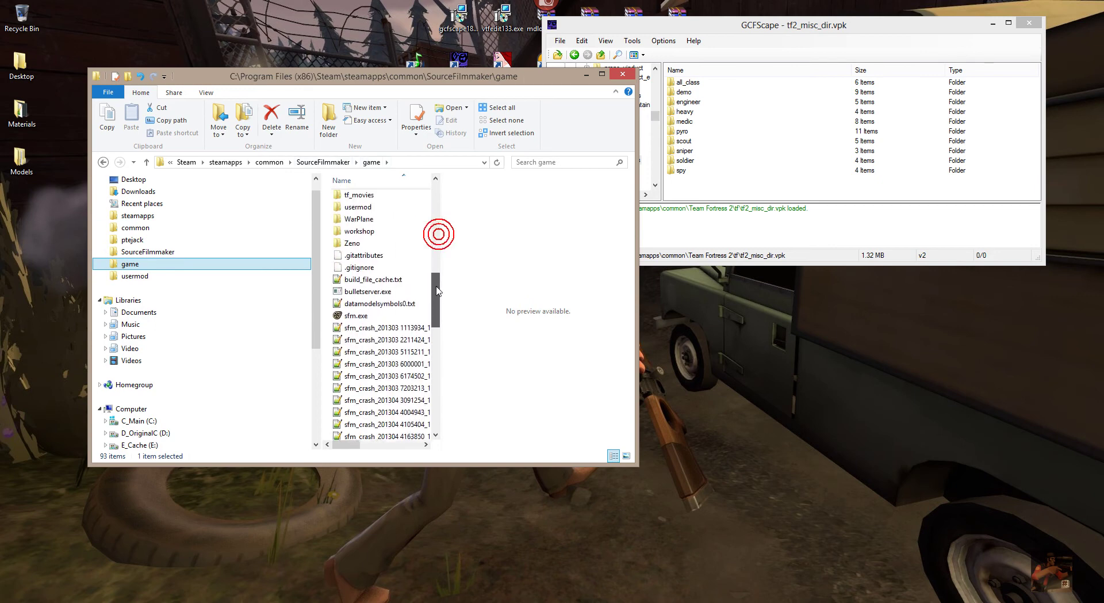
double_click(347, 201)
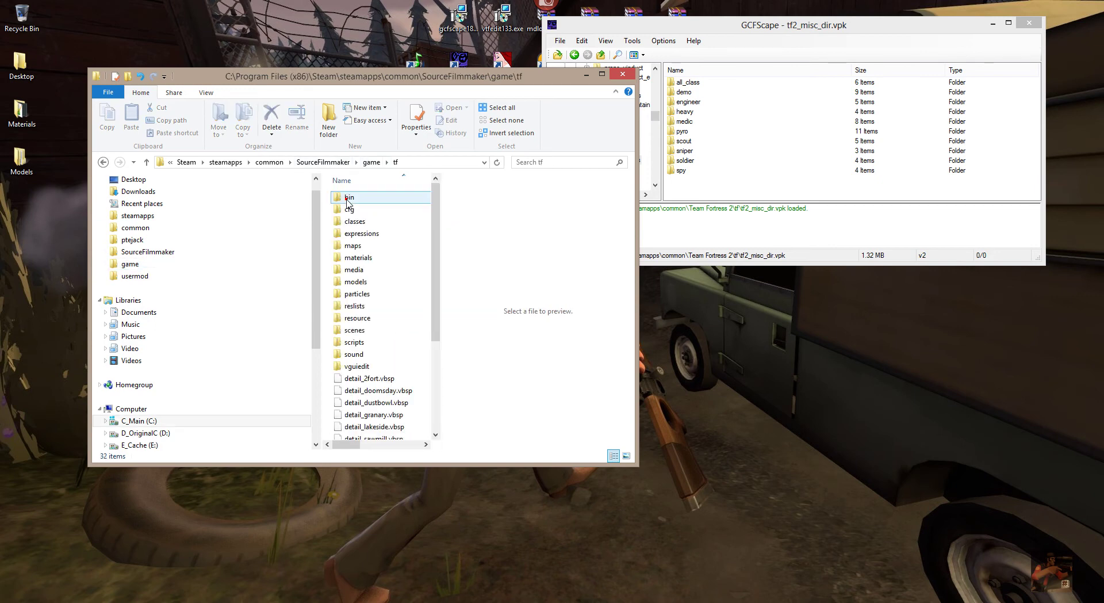
double_click(358, 257)
scroll(437, 216, "down", 2)
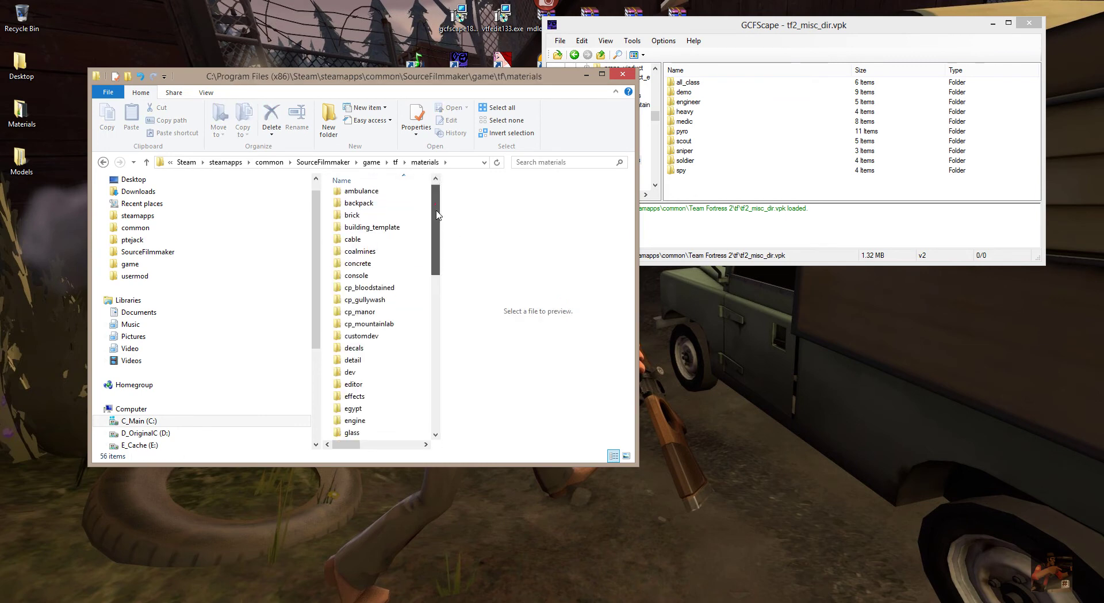
scroll(437, 216, "down", 6)
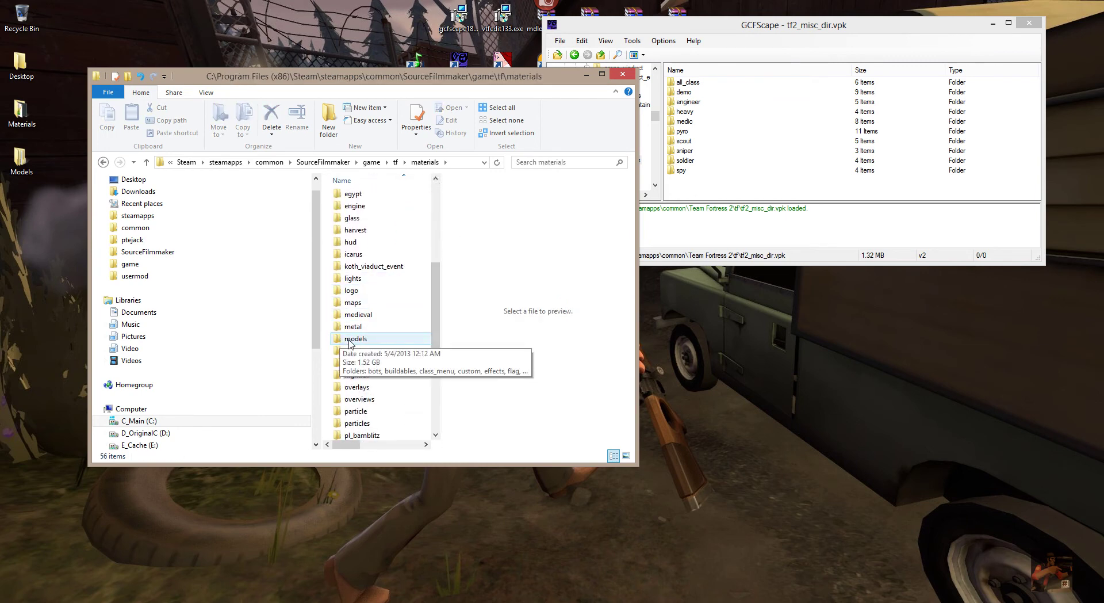
double_click(349, 343)
scroll(440, 260, "down", 5)
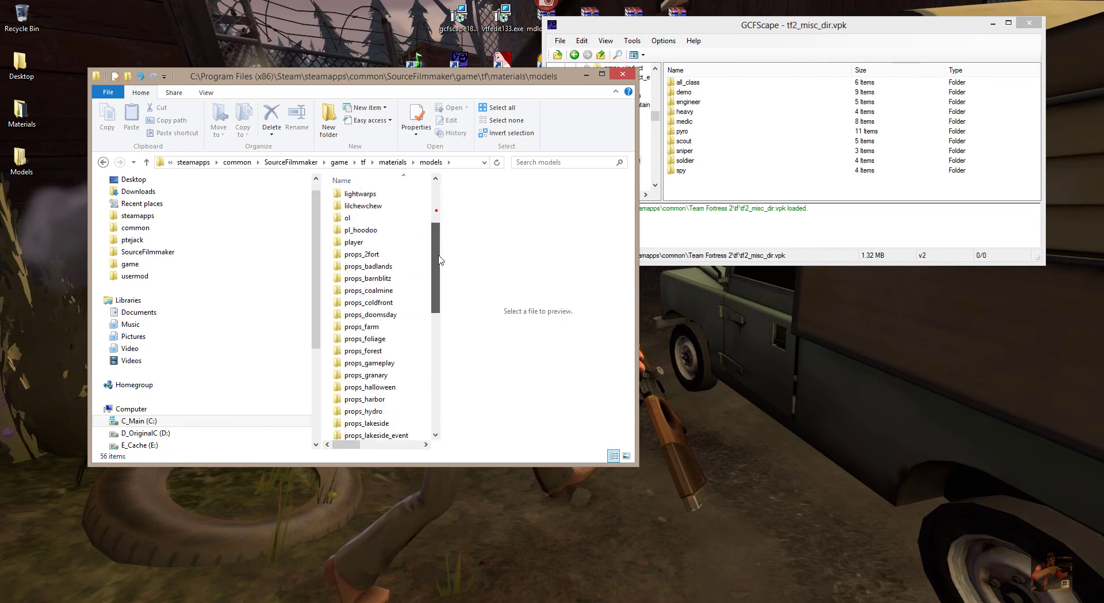
left_click_drag(439, 260, 437, 377)
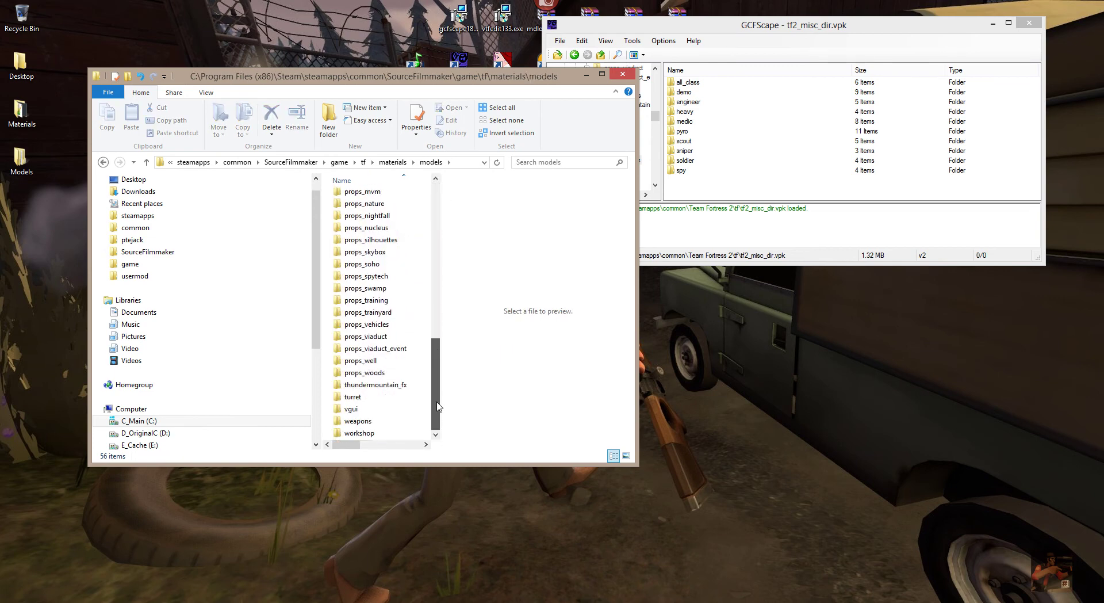
double_click(353, 433)
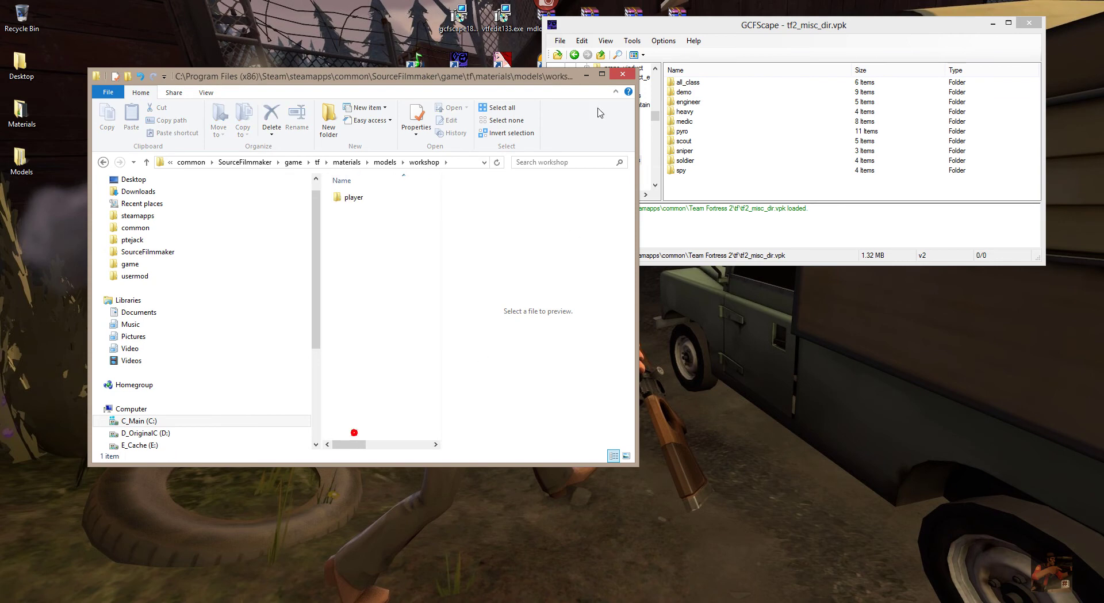
Arrange the File Explorer window showing the workshop folder and the GCFScape window side by side.
double_click(458, 79)
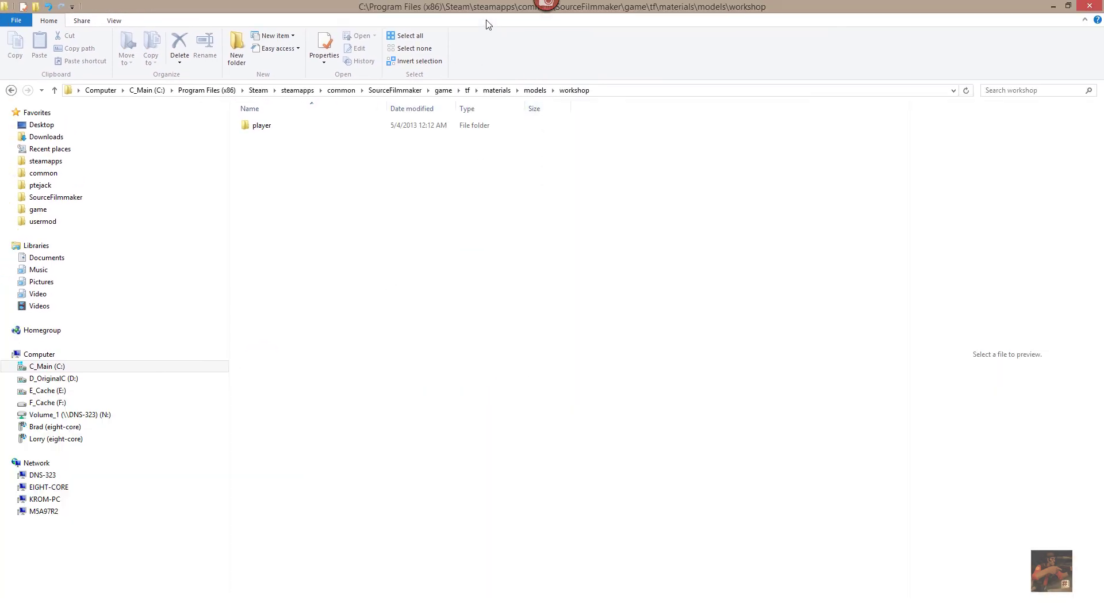
left_click_drag(486, 24, 401, 45)
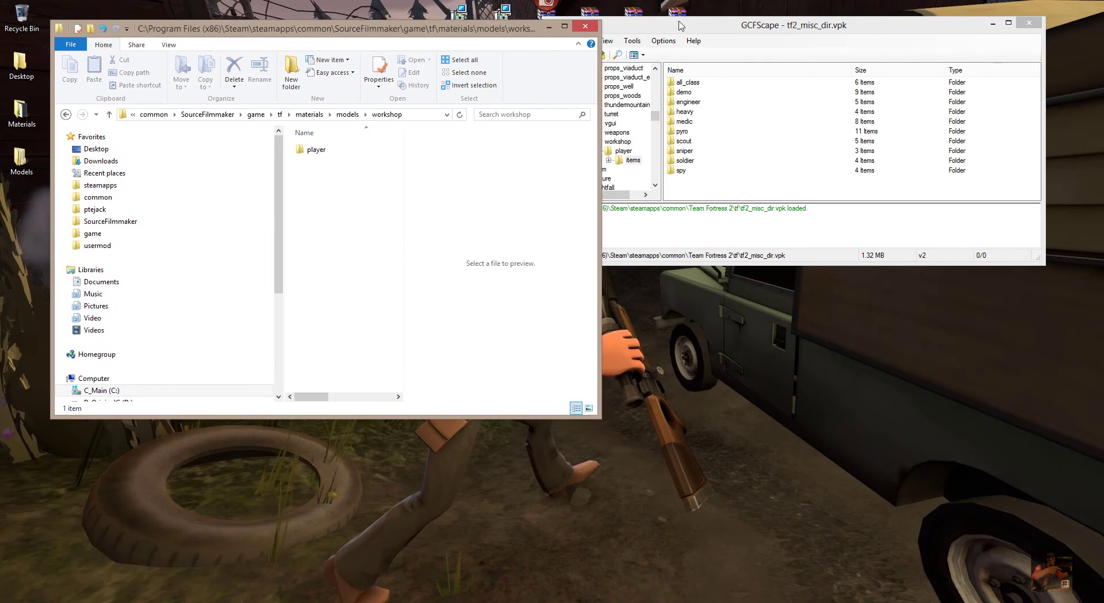
left_click_drag(615, 17, 657, 19)
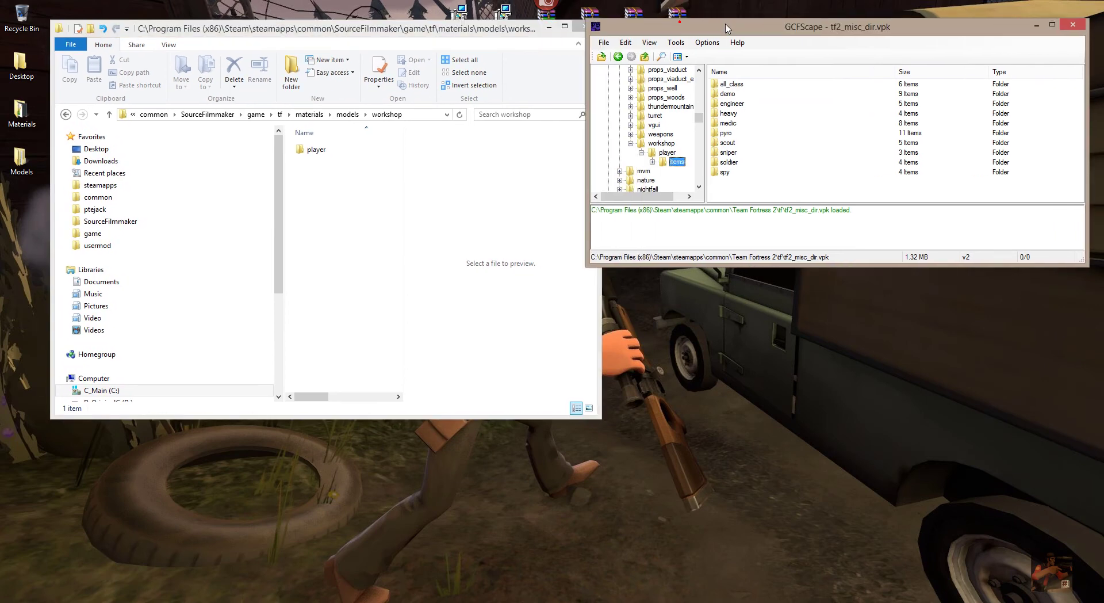
Extract the player folder from the package's materials\models\workshop into SourceFilmmaker's matching workshop folder, merging folders and replacing duplicate files.
left_click(665, 144)
left_click(673, 153)
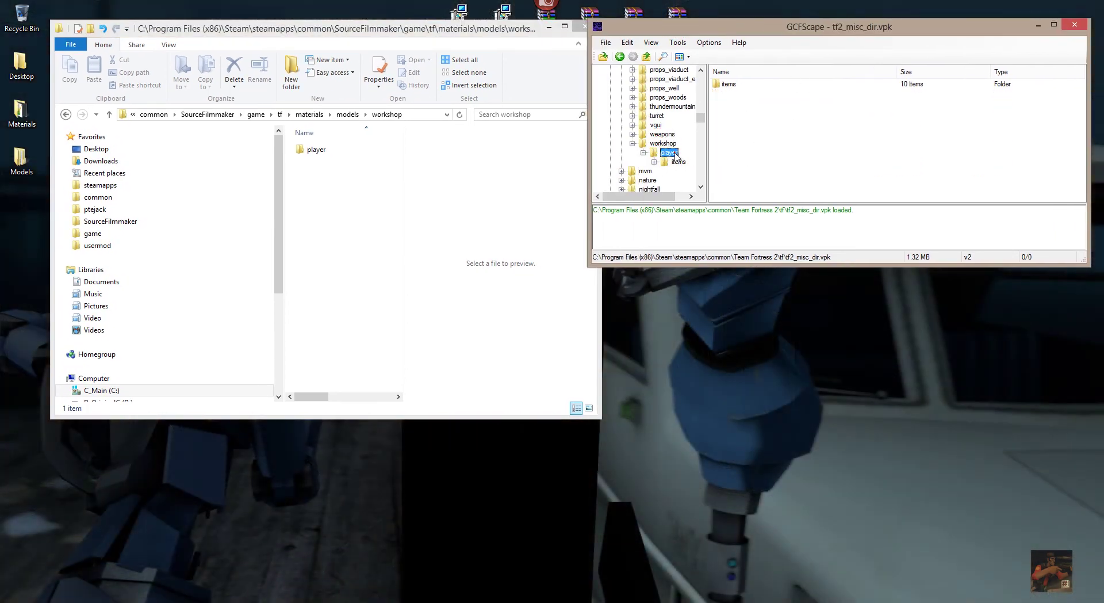
left_click_drag(649, 149, 375, 200)
left_click(520, 299)
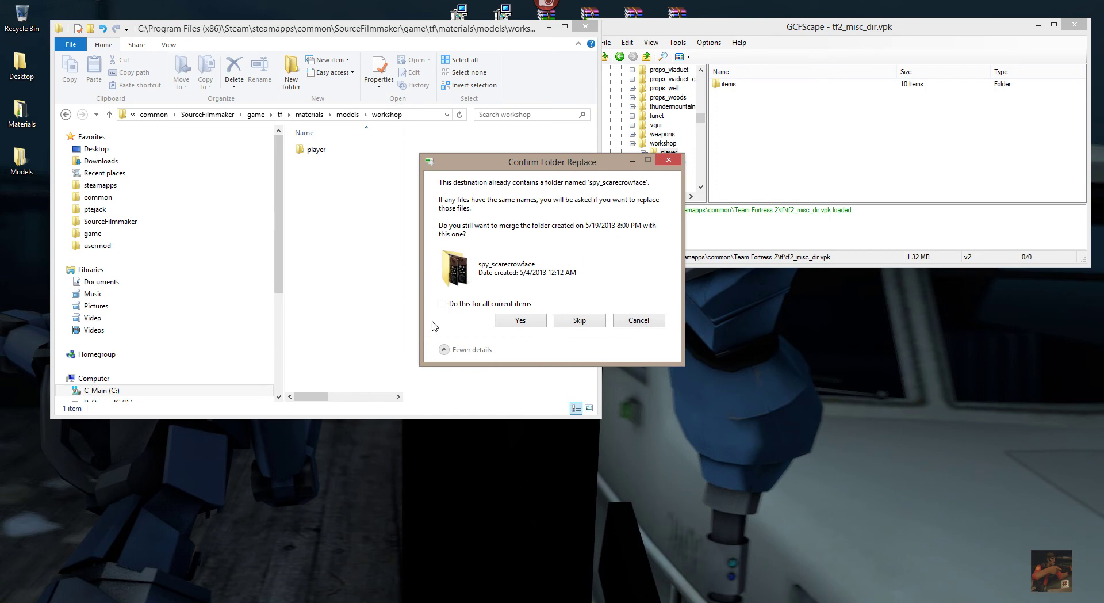
left_click(527, 323)
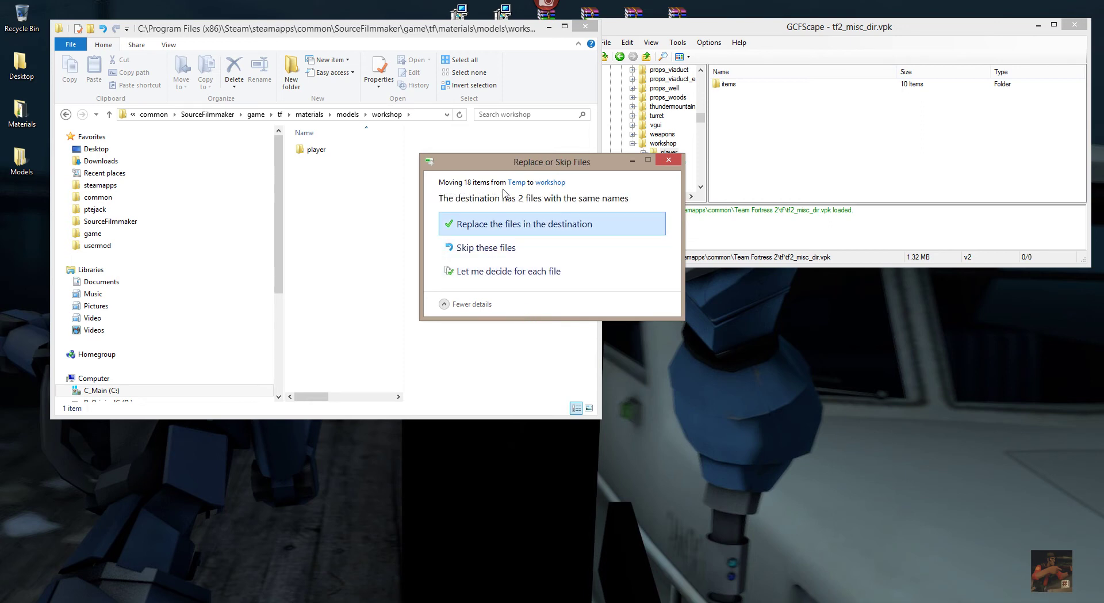
left_click(470, 229)
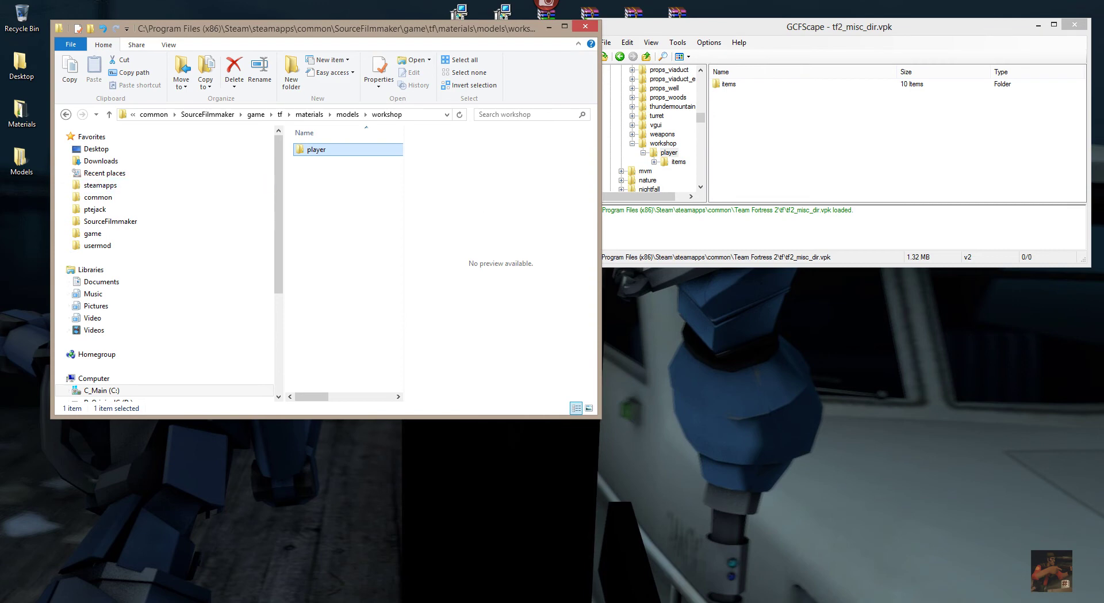
In Source Filmmaker, preview an all-class workshop item matching robo_ for a new model animation set, and rescan the model list.
key("alt+Tab")
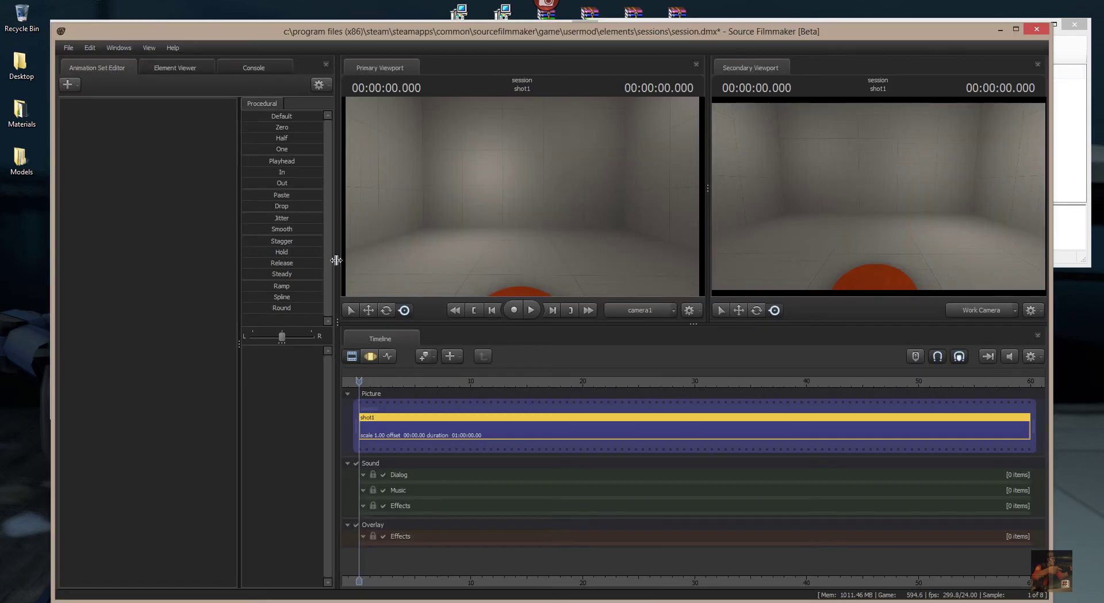
left_click(74, 88)
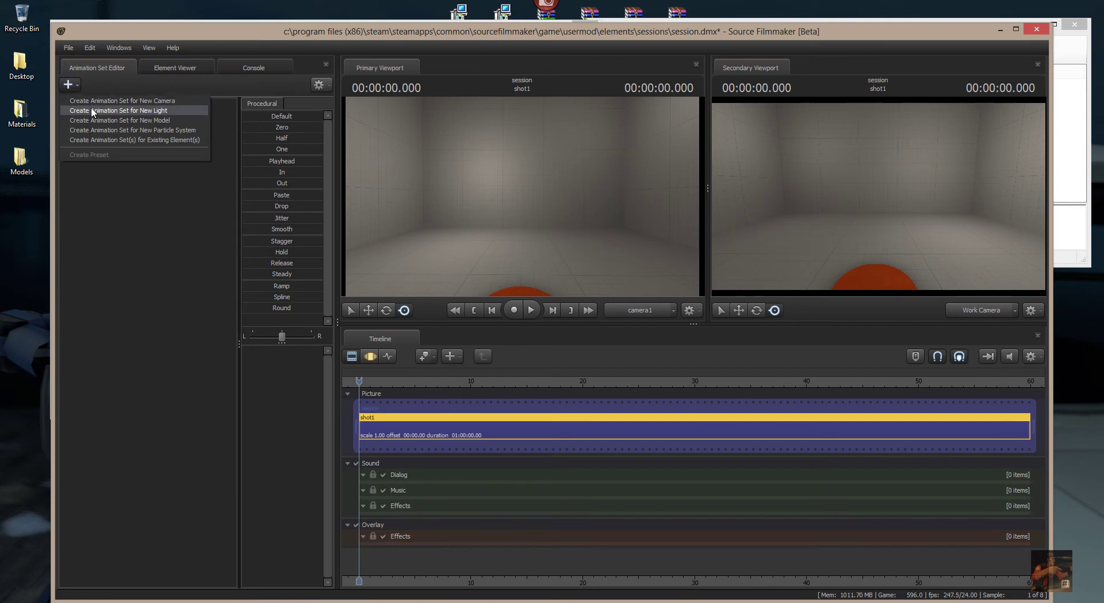
left_click(92, 121)
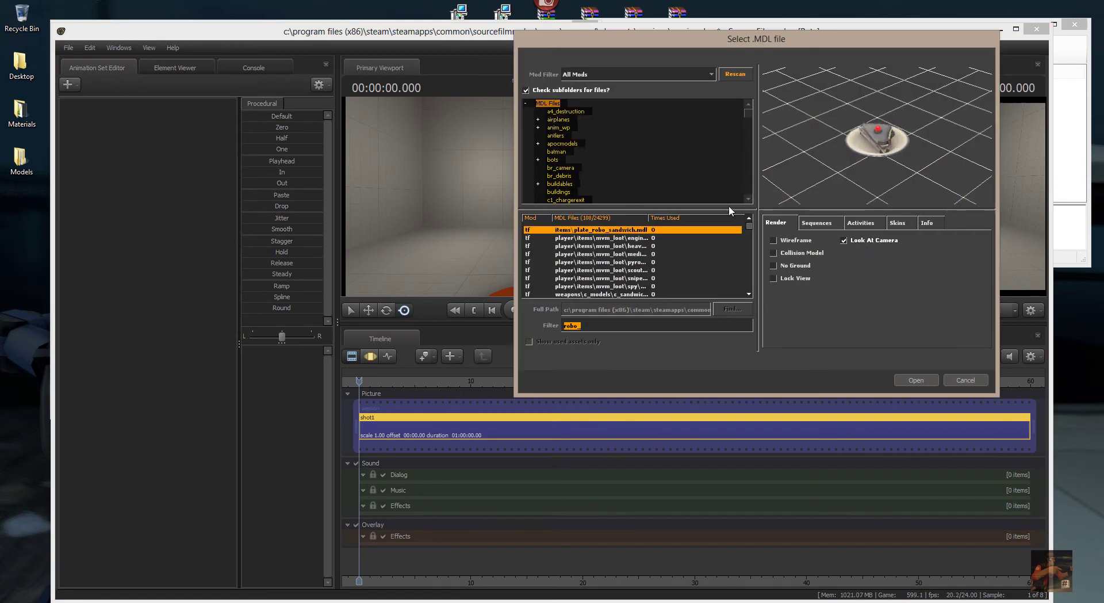
left_click(656, 270)
scroll(660, 274, "down", 3)
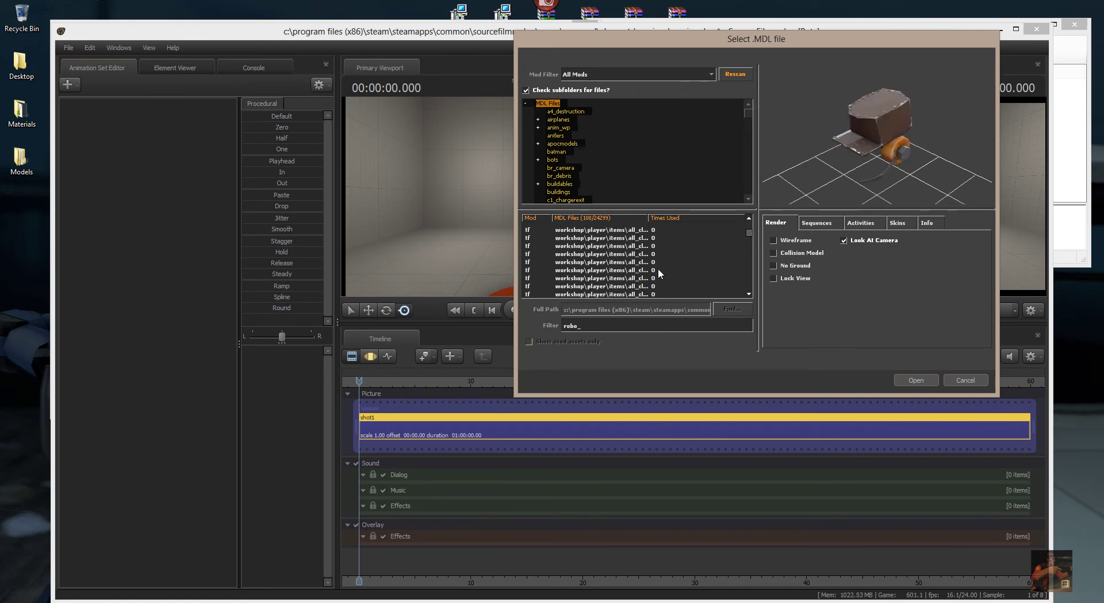
scroll(621, 279, "down", 1)
left_click(633, 270)
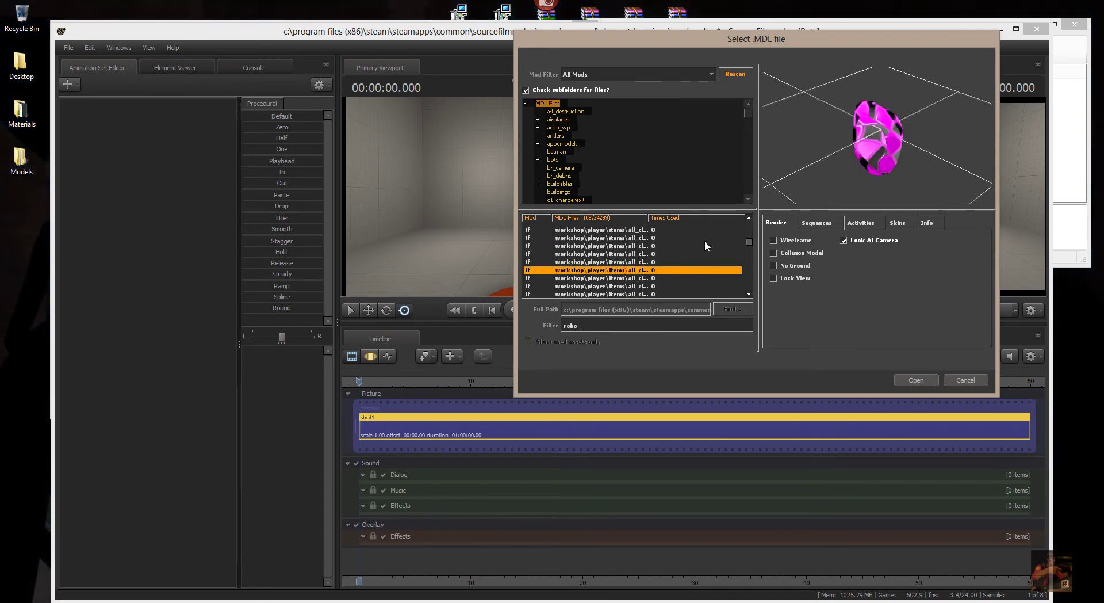
left_click_drag(923, 136, 750, 69)
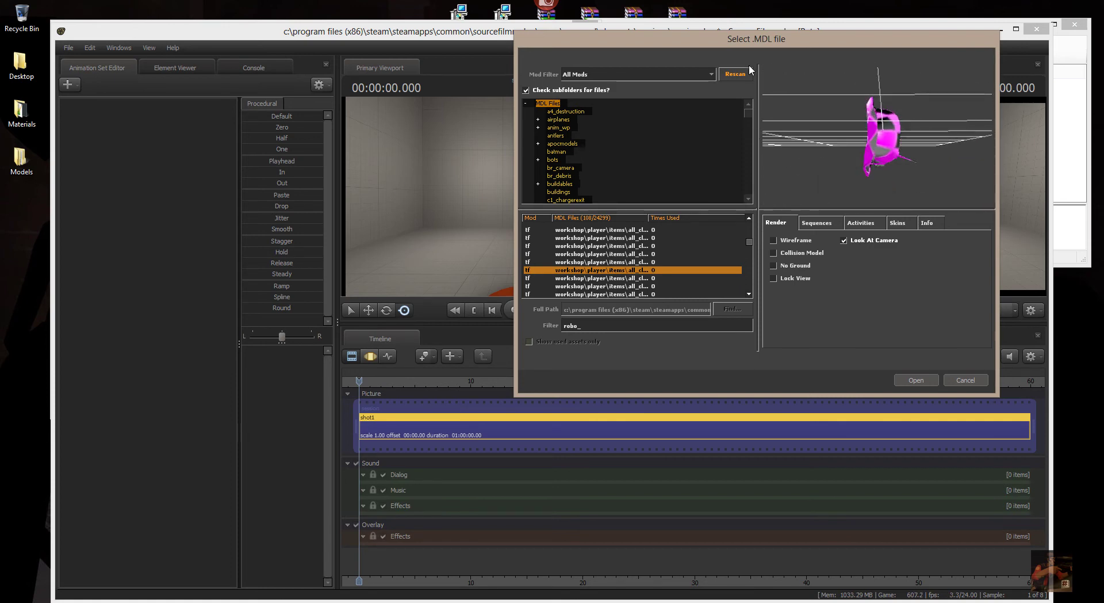
left_click(735, 78)
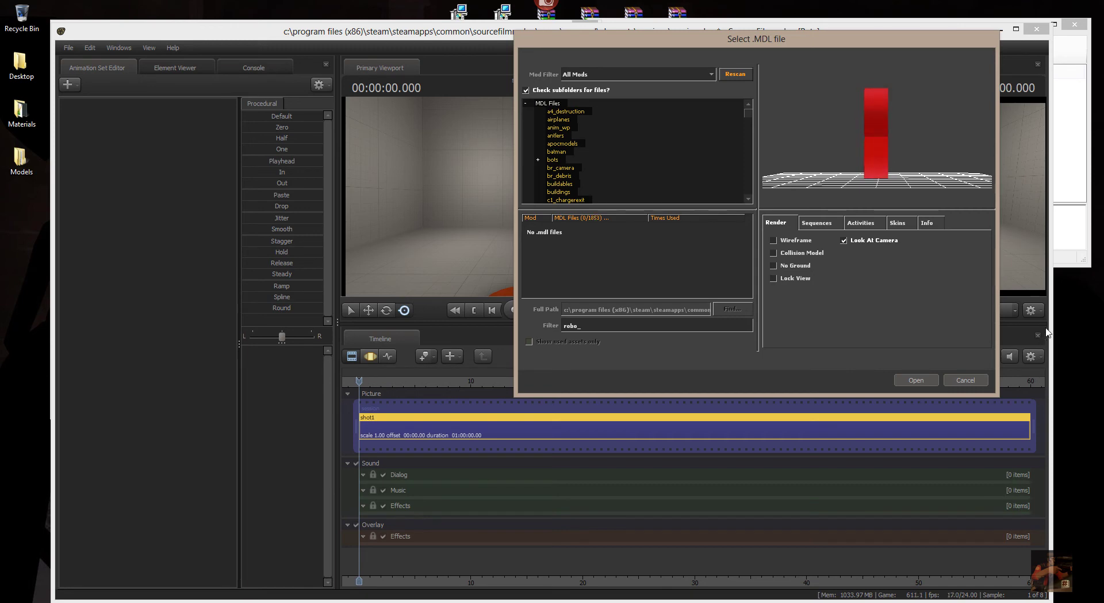
Switch to GCFScape, collapse the current package's folders, and open tf2_textures_dir.vpk from the Team Fortress 2\tf folder.
left_click(1073, 266)
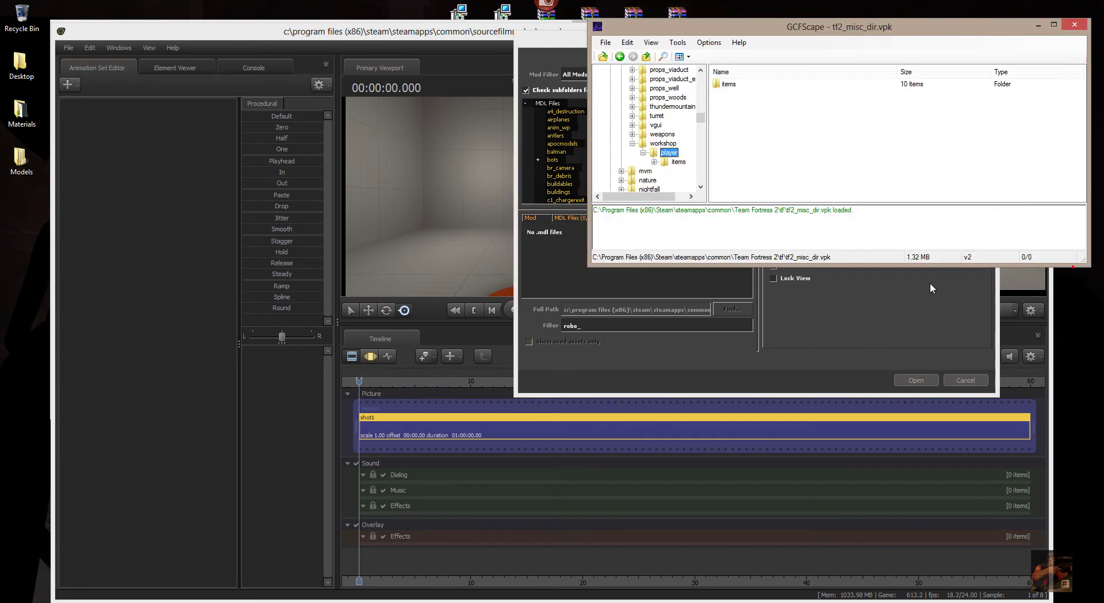
left_click(632, 143)
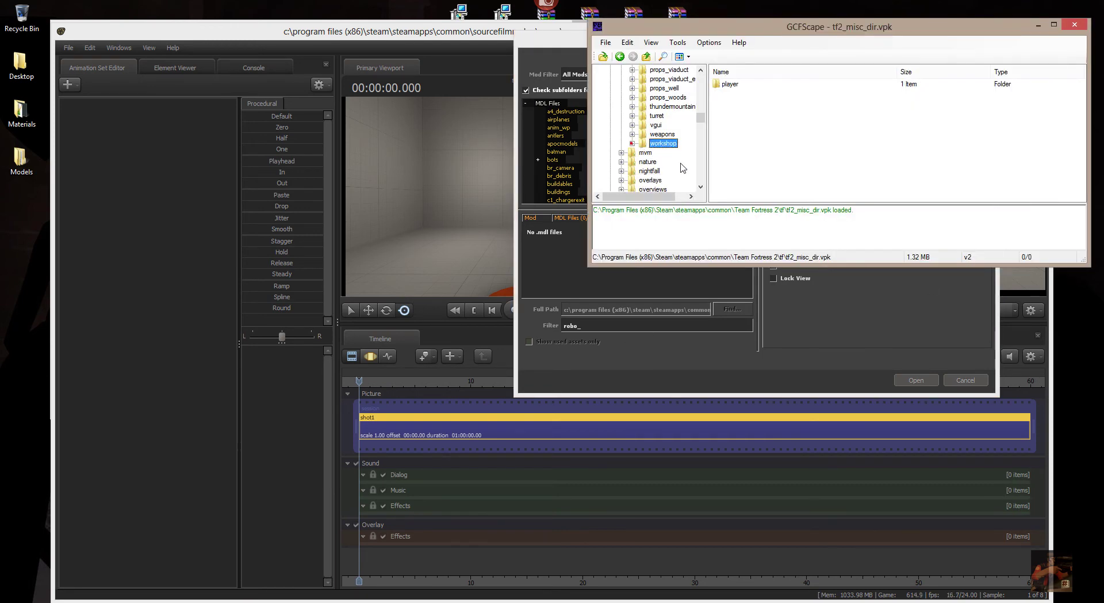
left_click_drag(701, 119, 701, 75)
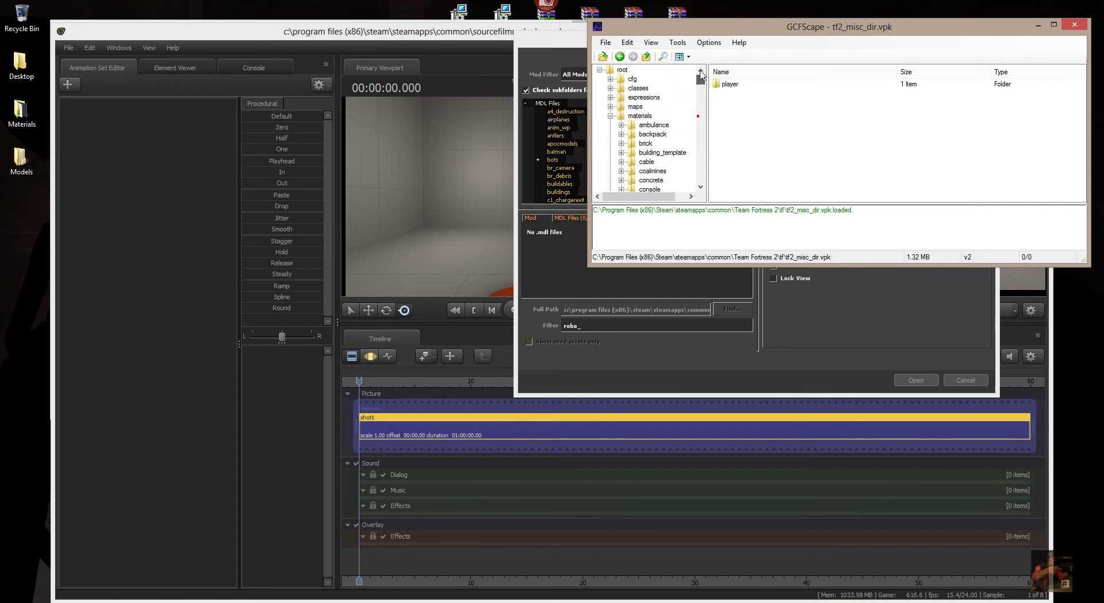
left_click(610, 116)
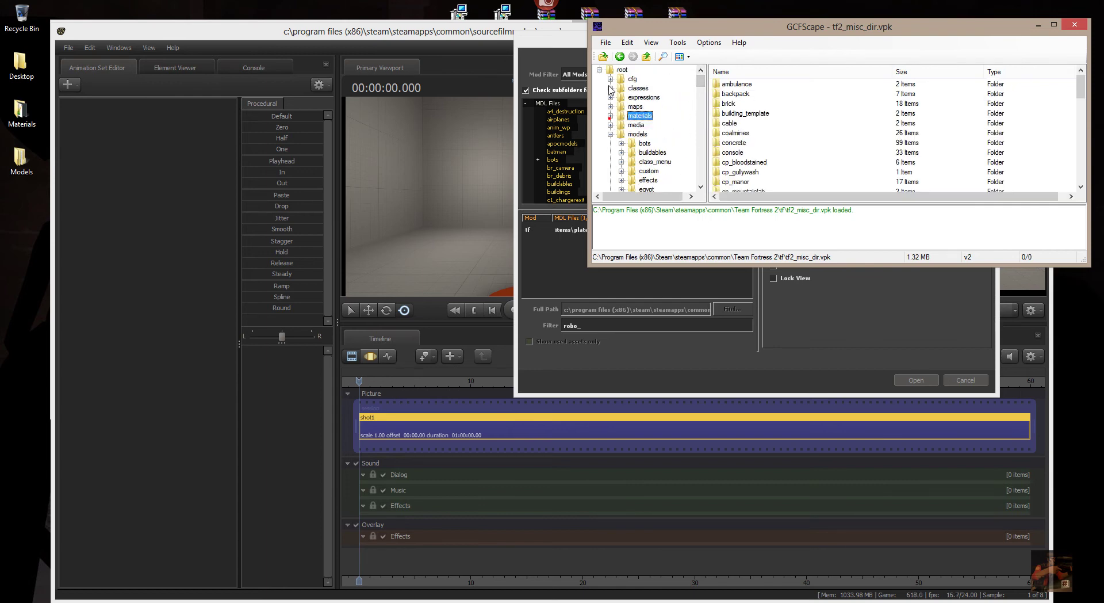
left_click(611, 134)
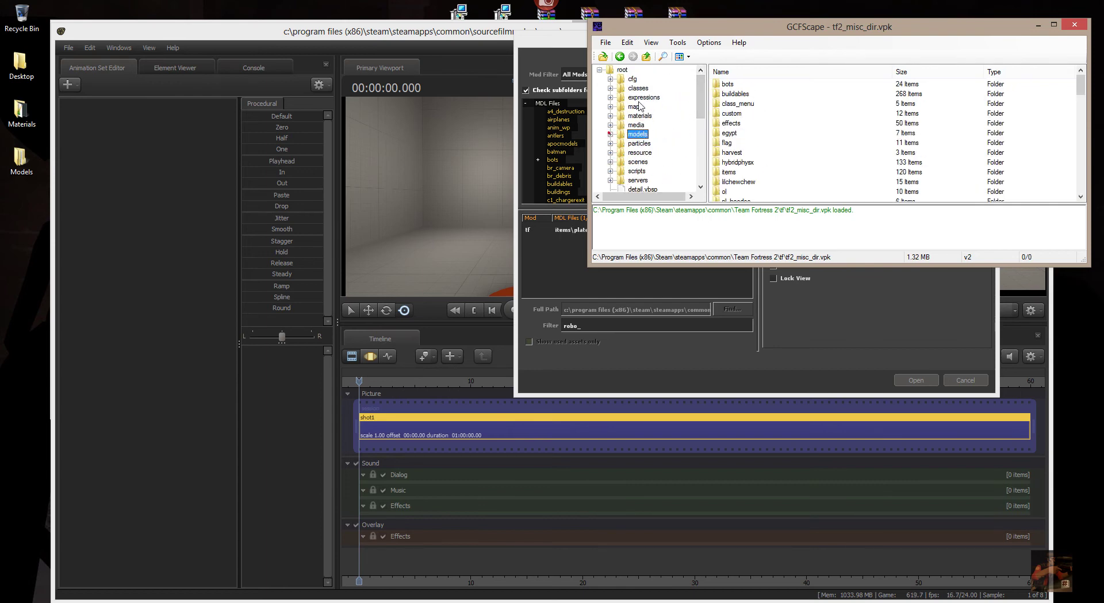
left_click(603, 57)
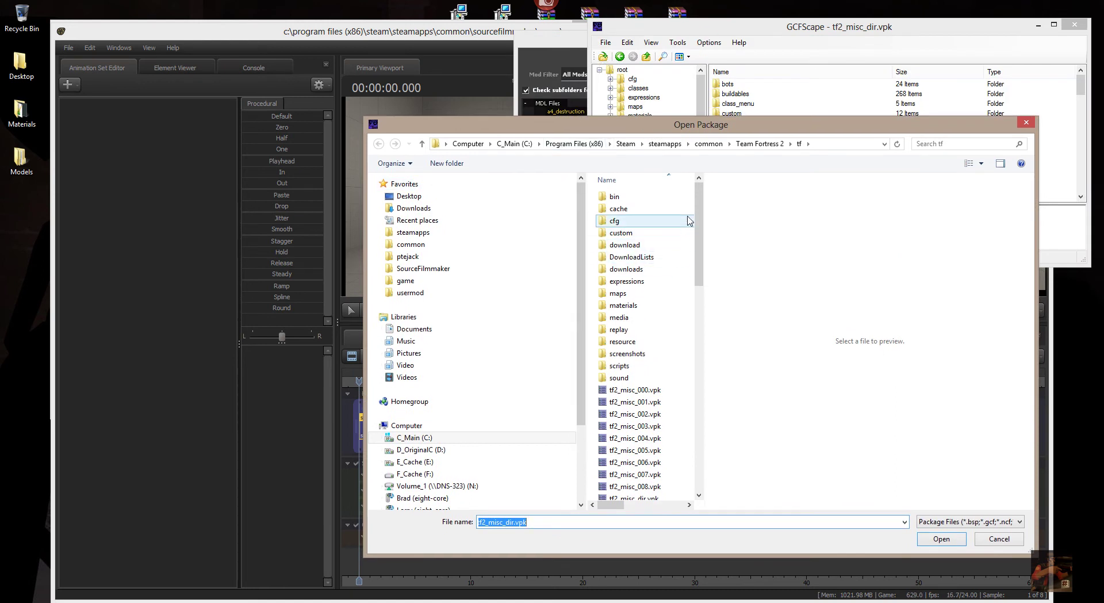
scroll(702, 244, "down", 3)
left_click_drag(702, 244, 705, 416)
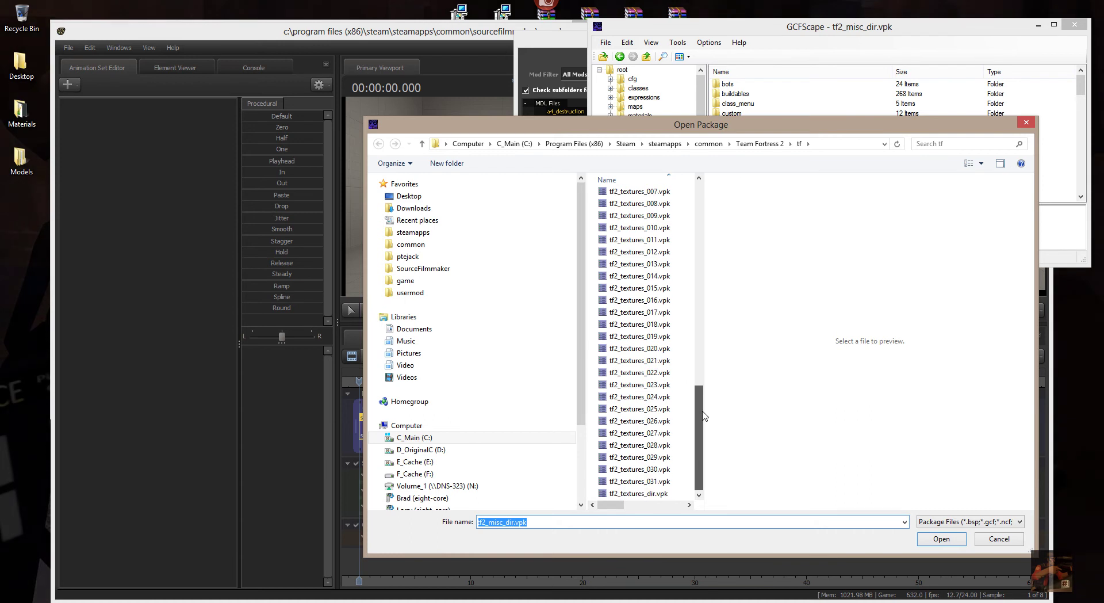
double_click(654, 494)
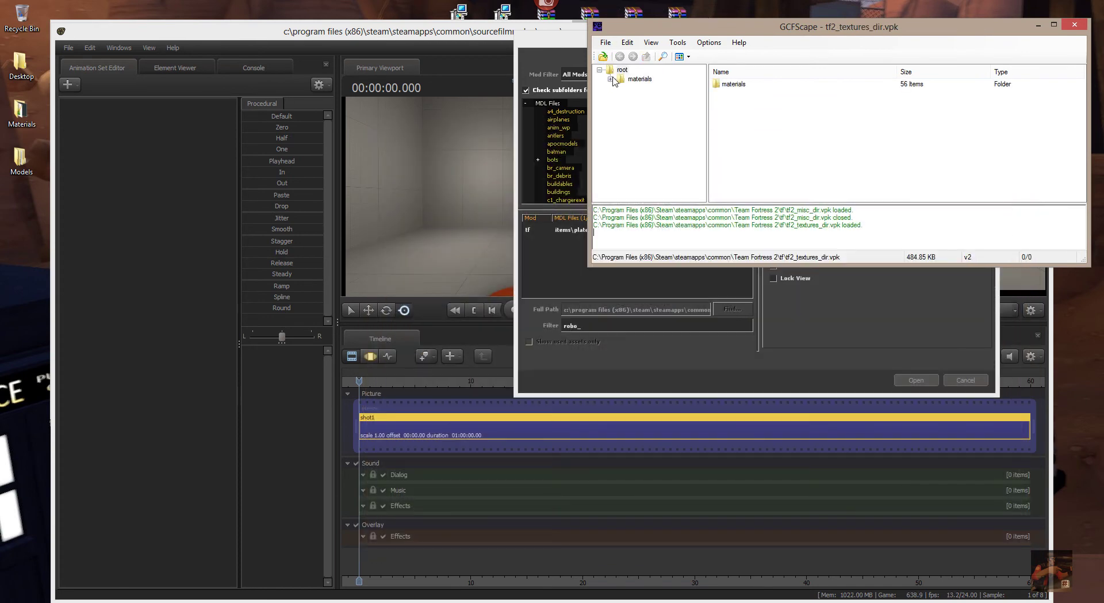
Expand the textures package tree through materials, models, workshop and player to the items folder.
double_click(615, 81)
left_click_drag(701, 84, 701, 159)
left_click(621, 107)
left_click(632, 153)
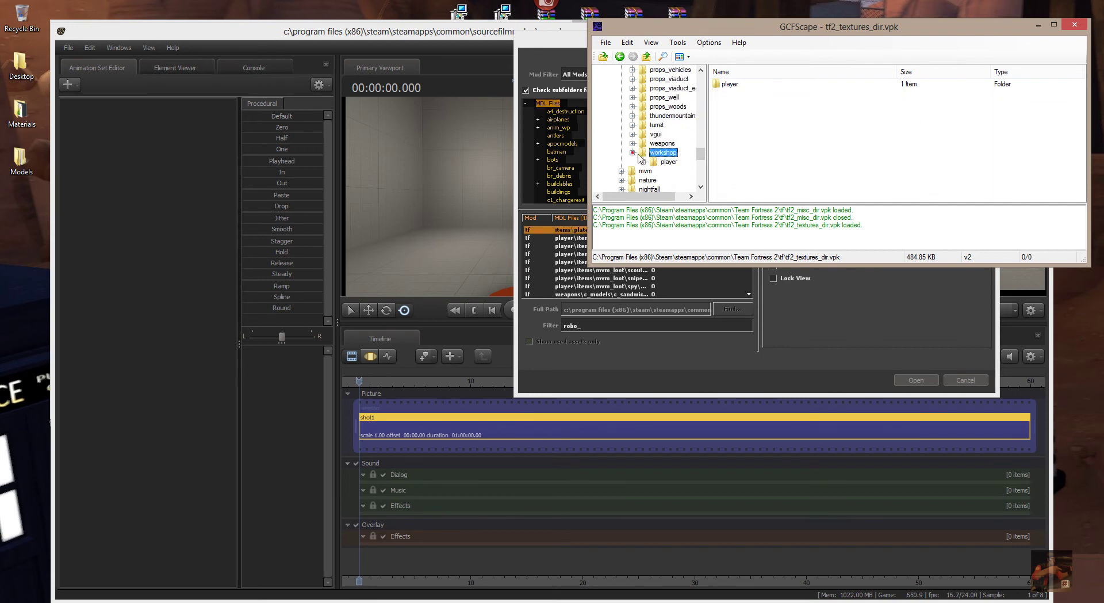
left_click(643, 161)
left_click(654, 170)
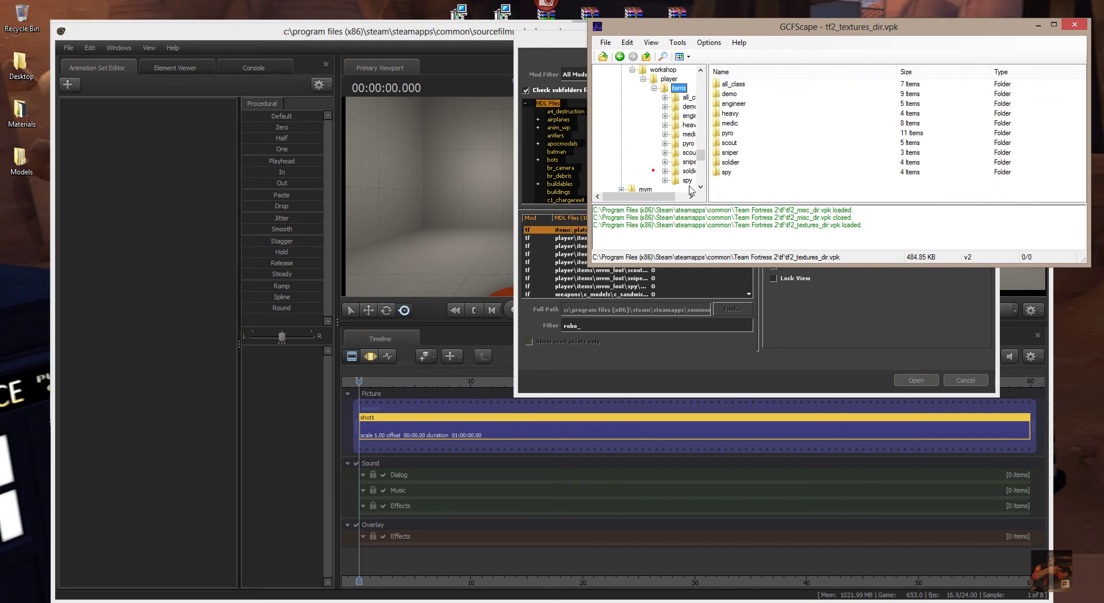
Inspect the VTF texture files in the demo item folder robo_demo_beard_bombardier, and return to the items folder.
left_click(689, 107)
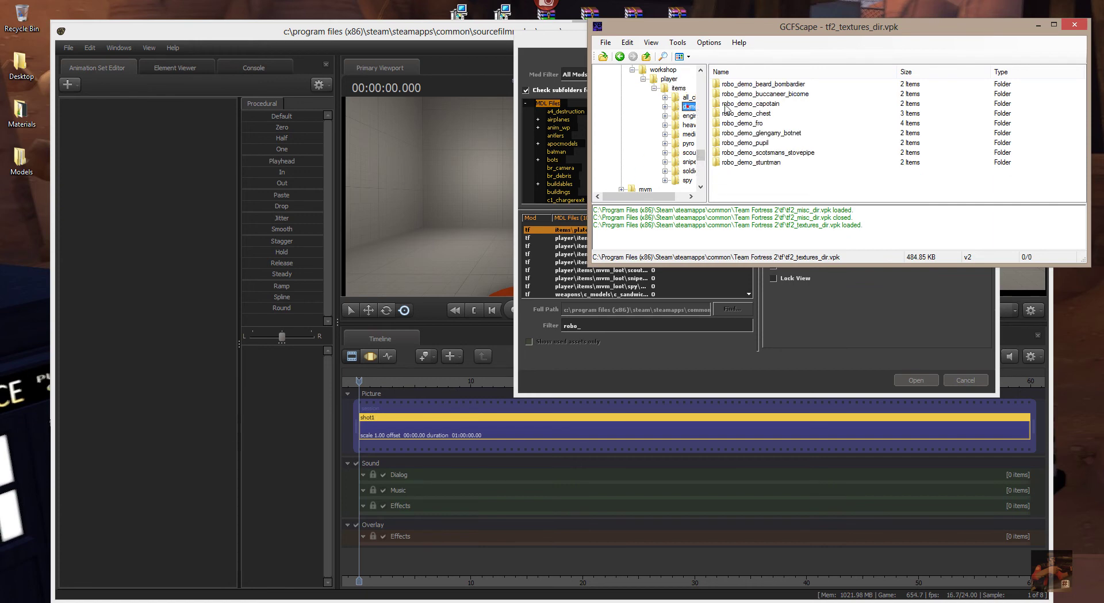
double_click(752, 86)
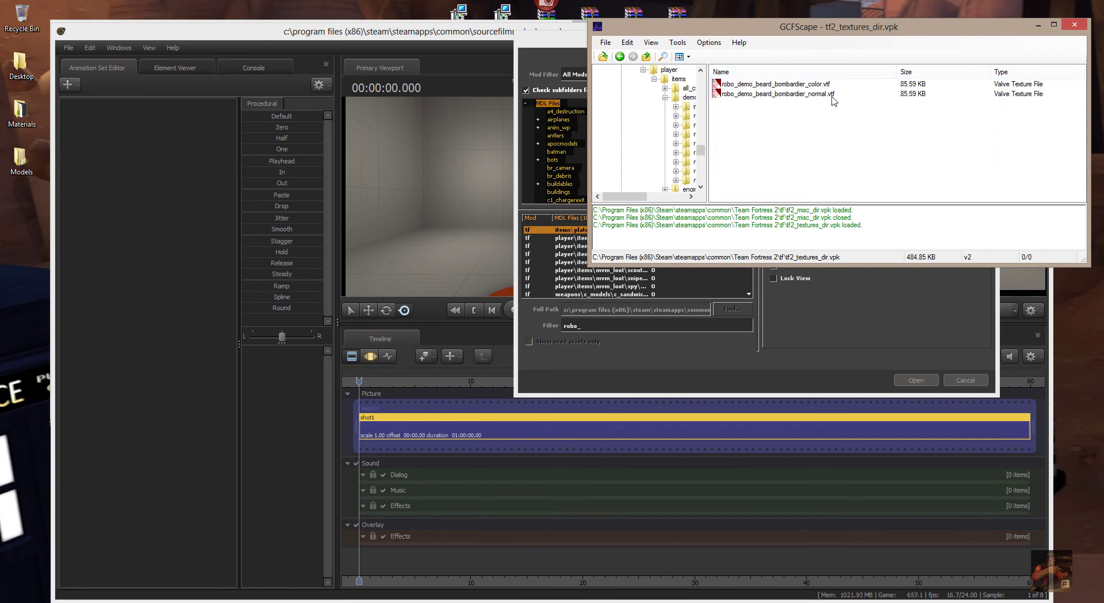
left_click(665, 98)
left_click(654, 79)
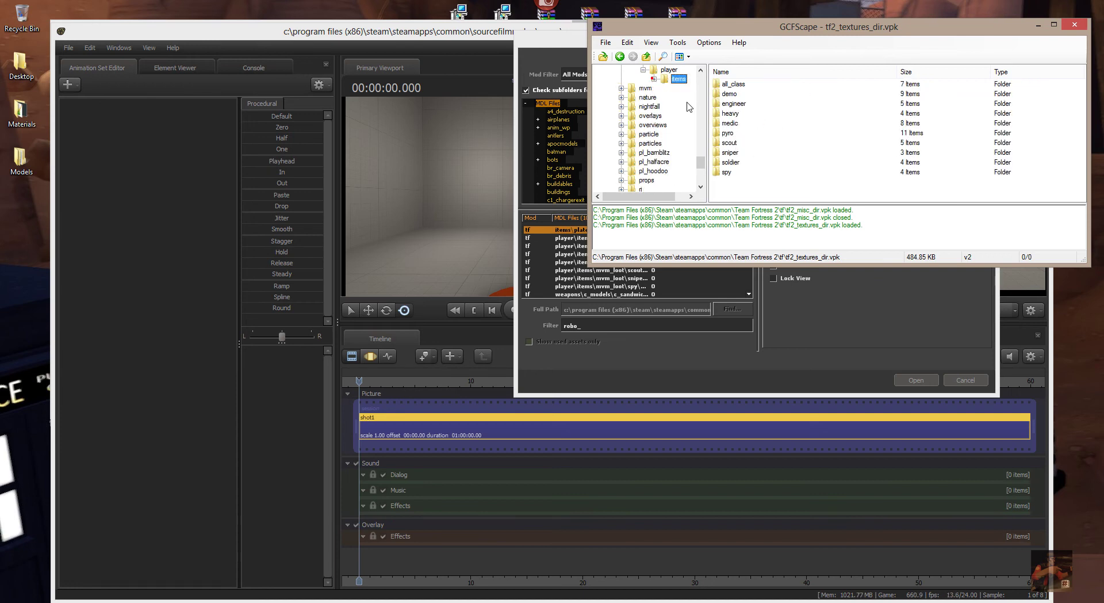
Collapse the player and workshop folders in the package tree, leaving the workshop folder selected.
left_click(643, 70)
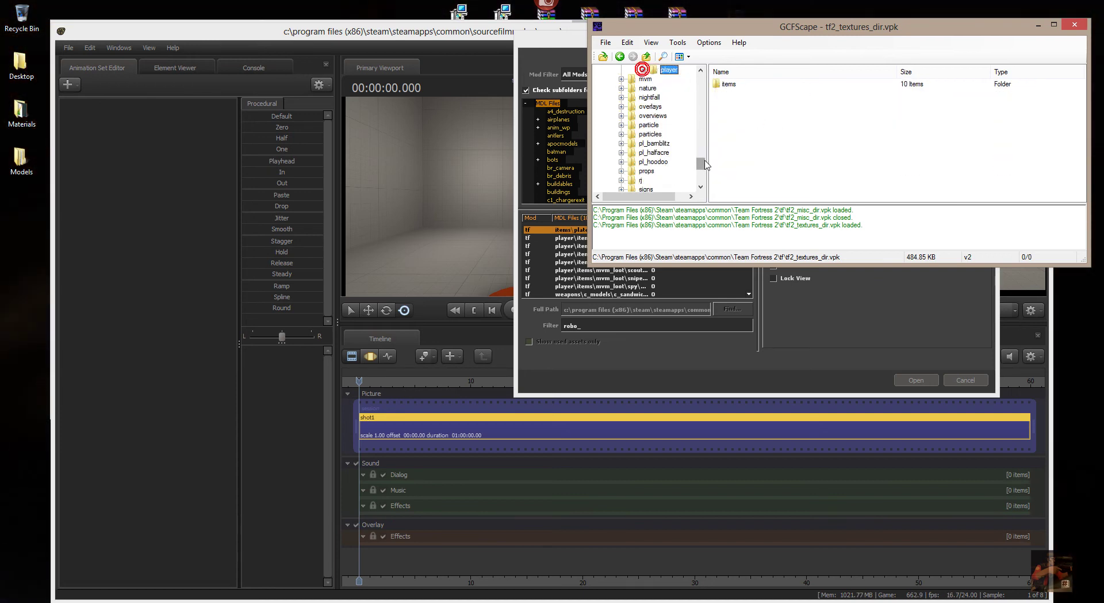
scroll(704, 161, "up", 1)
left_click_drag(705, 161, 704, 156)
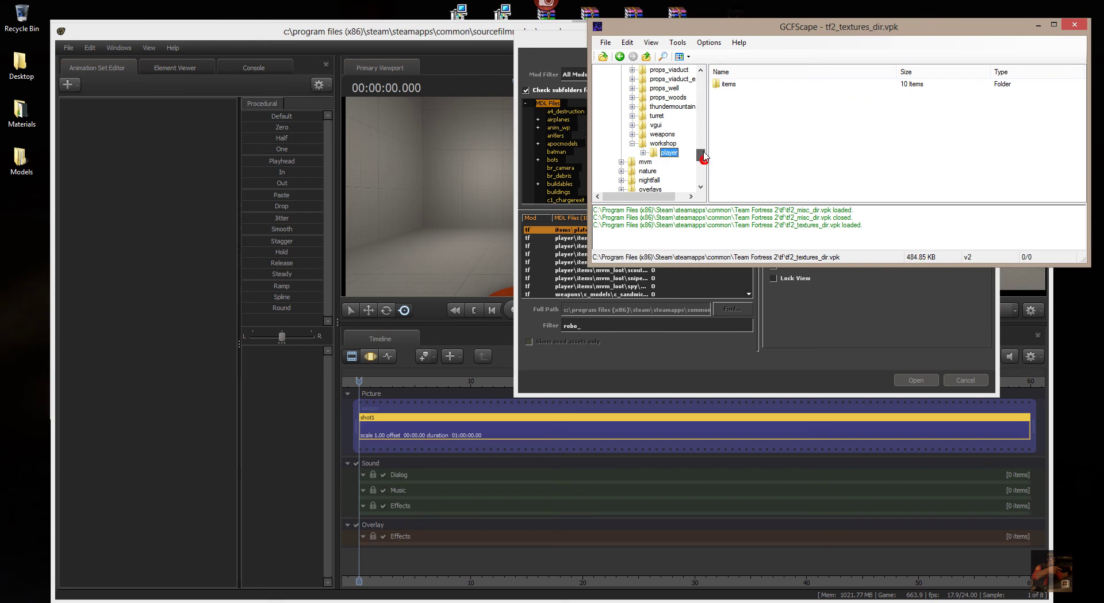
left_click(632, 143)
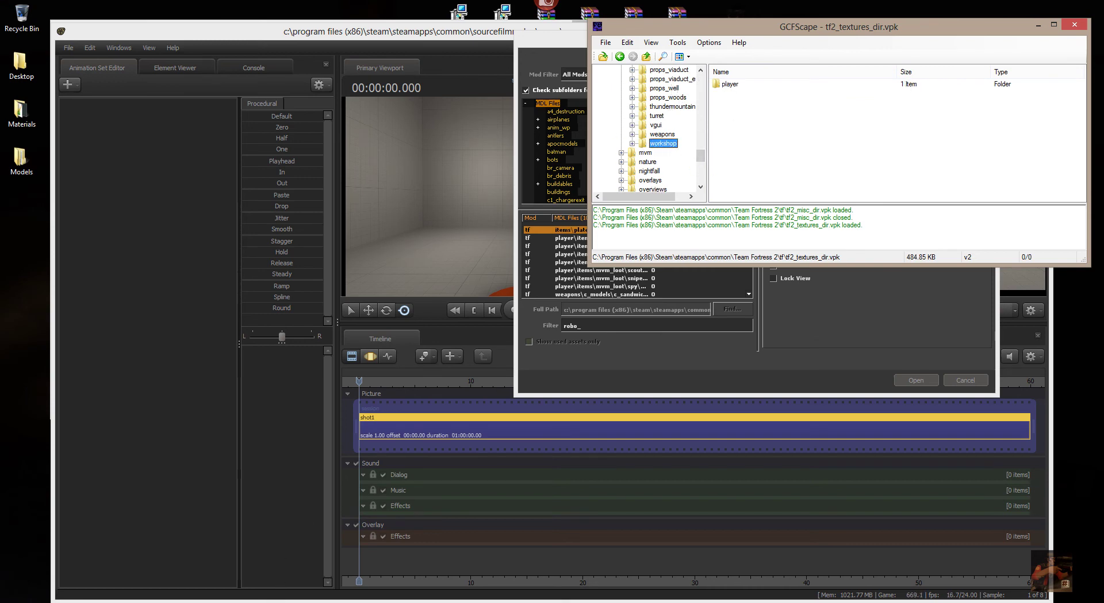
Extract the player folder from the textures package into SourceFilmmaker's tf\materials\models\workshop folder, merging folders and replacing duplicate files, and close that Explorer window.
key("alt+Tab")
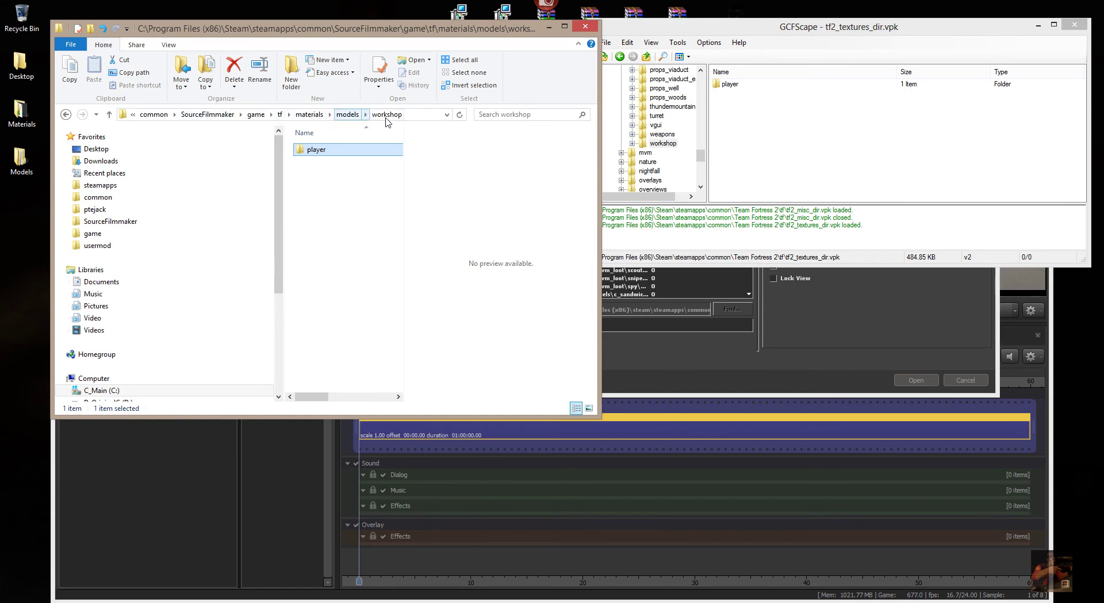
left_click(729, 84)
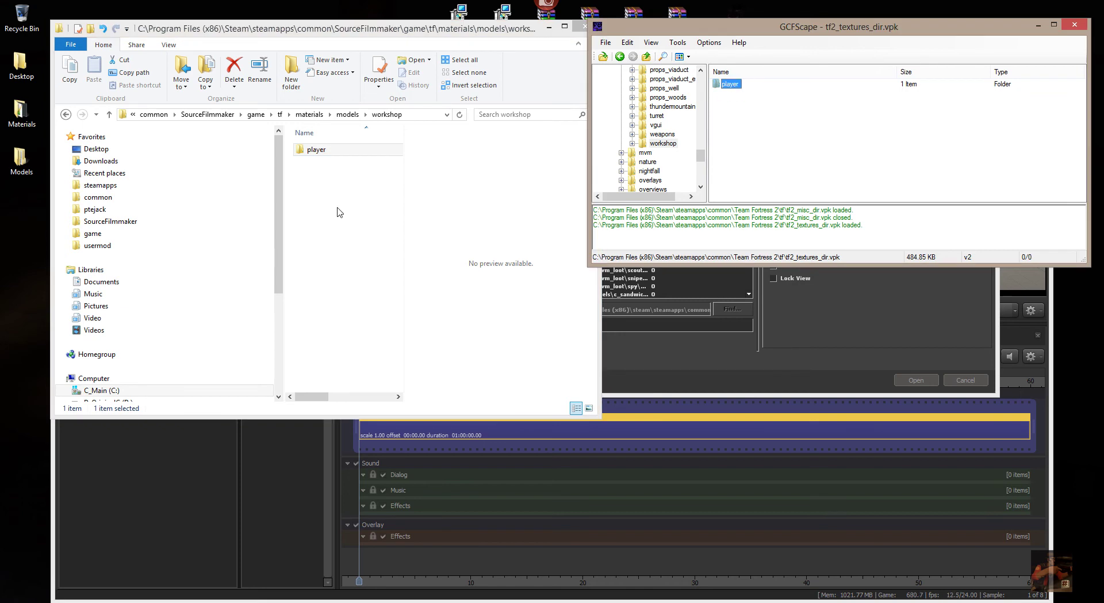
left_click_drag(339, 214, 339, 213)
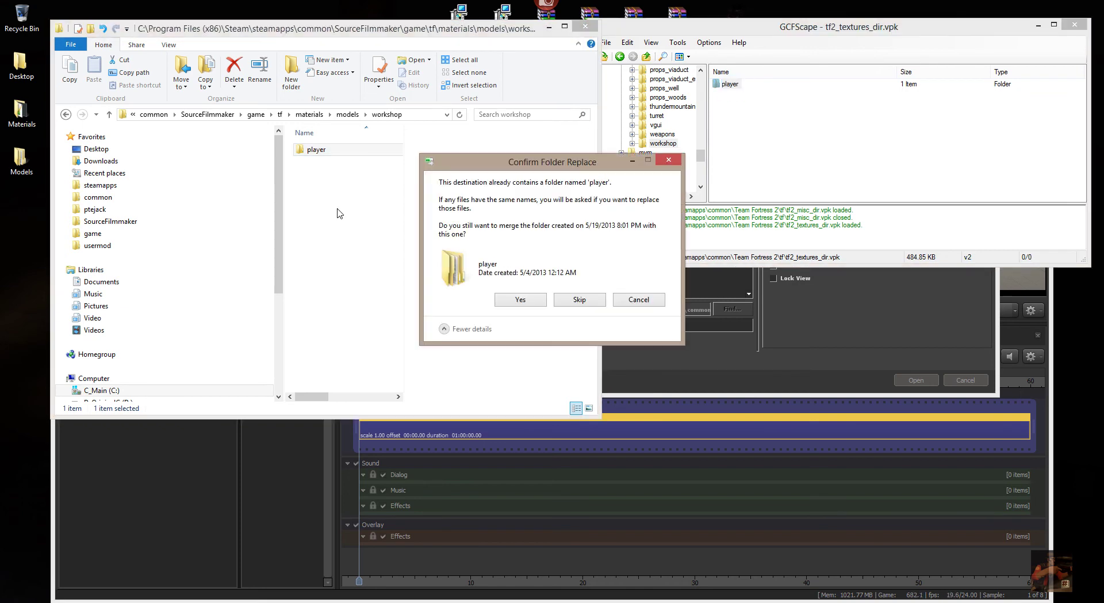
left_click(509, 301)
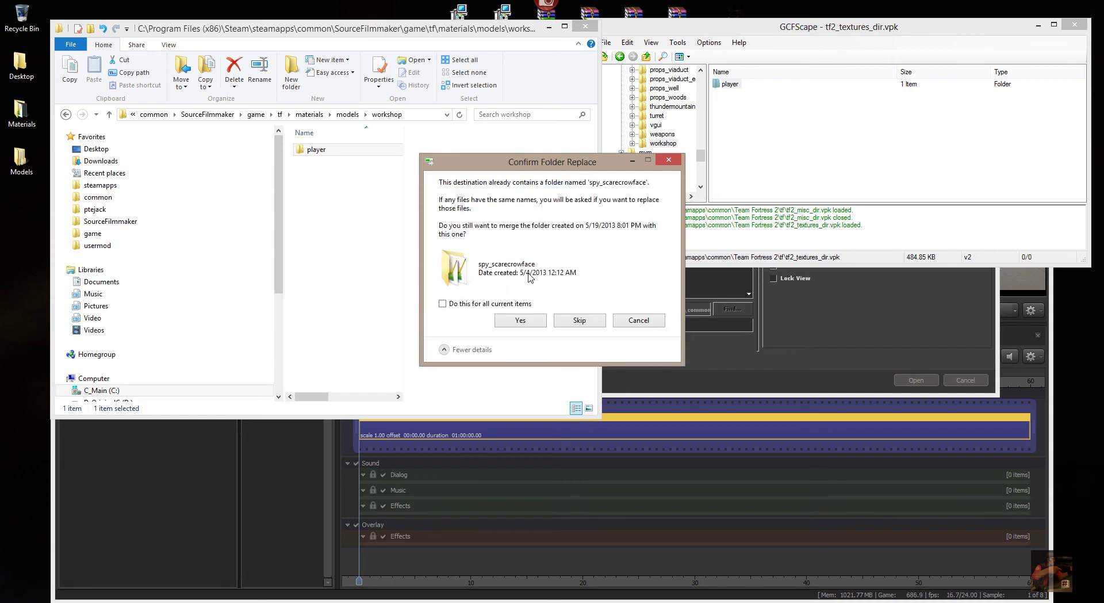
left_click(530, 323)
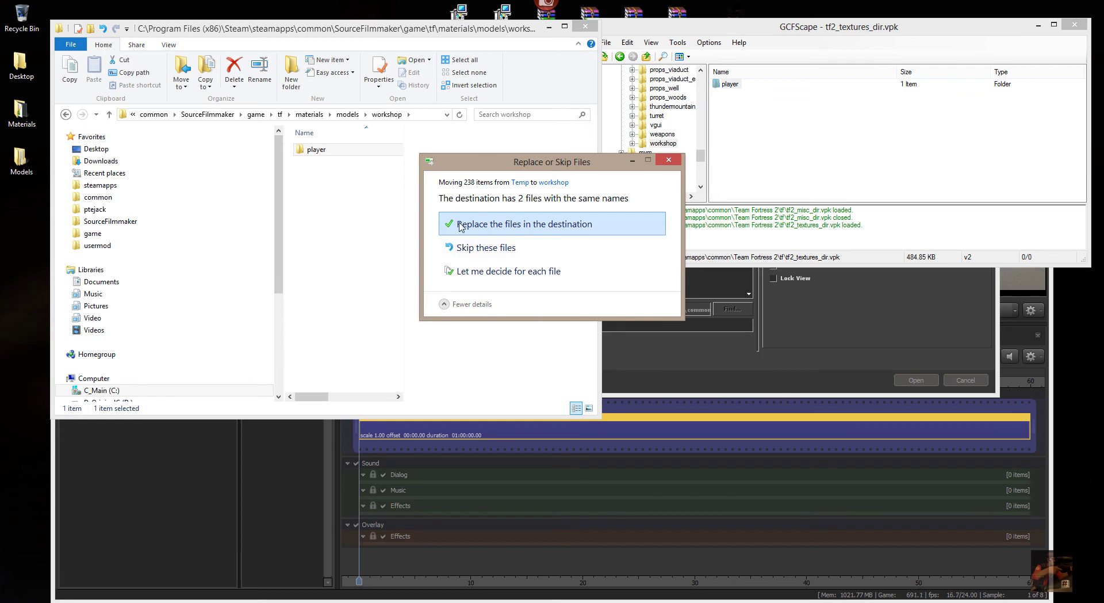
left_click(460, 225)
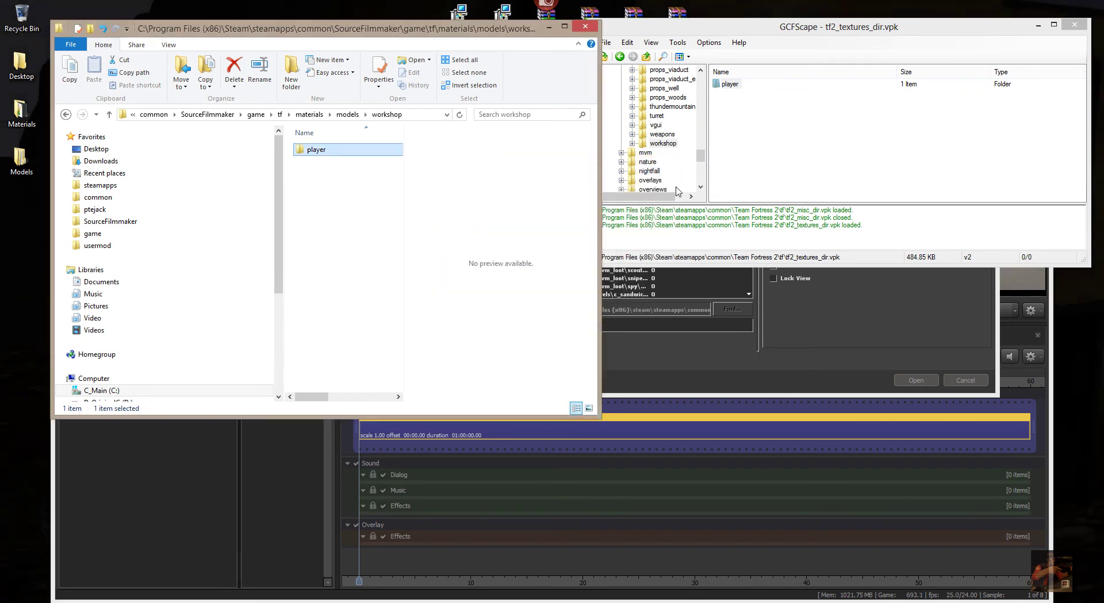
left_click(586, 30)
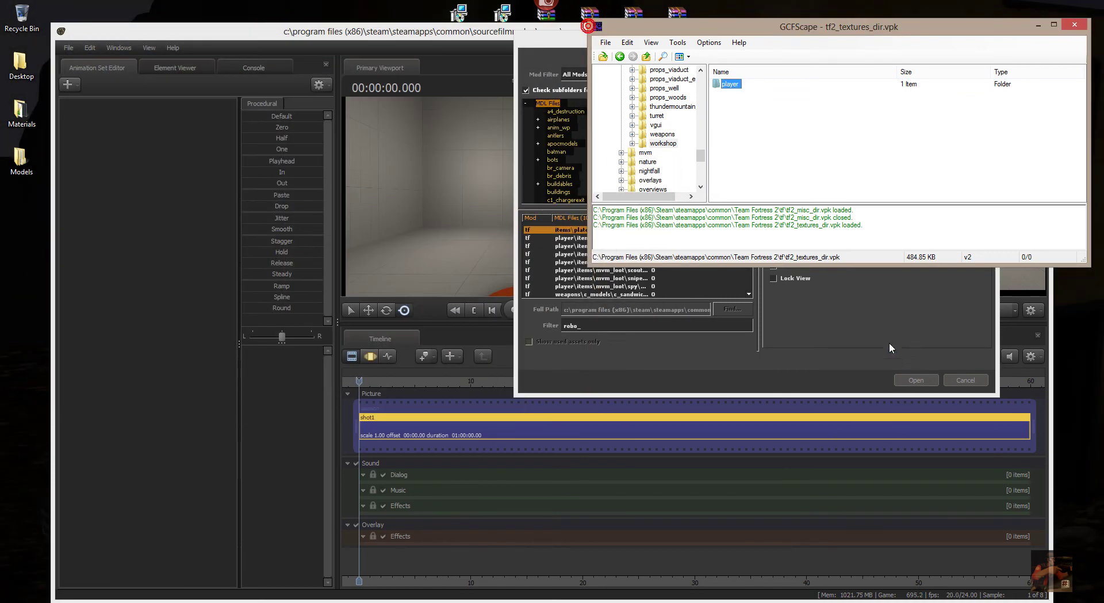
Return to Source Filmmaker's model browser and preview several all-class workshop item models from the robo_ results to check their textures.
left_click(886, 338)
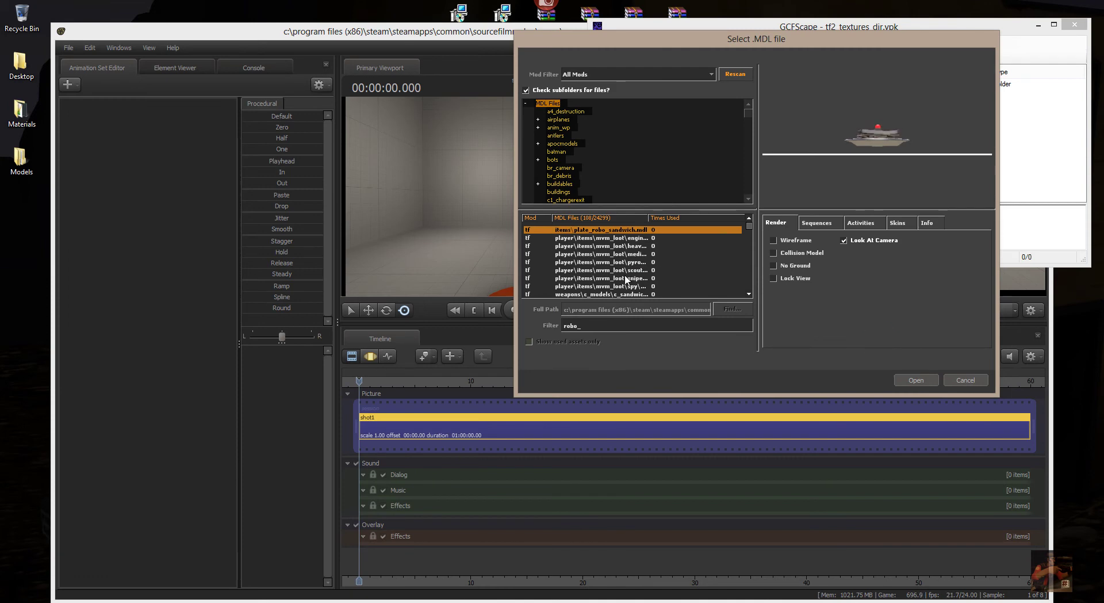
left_click_drag(750, 227, 751, 237)
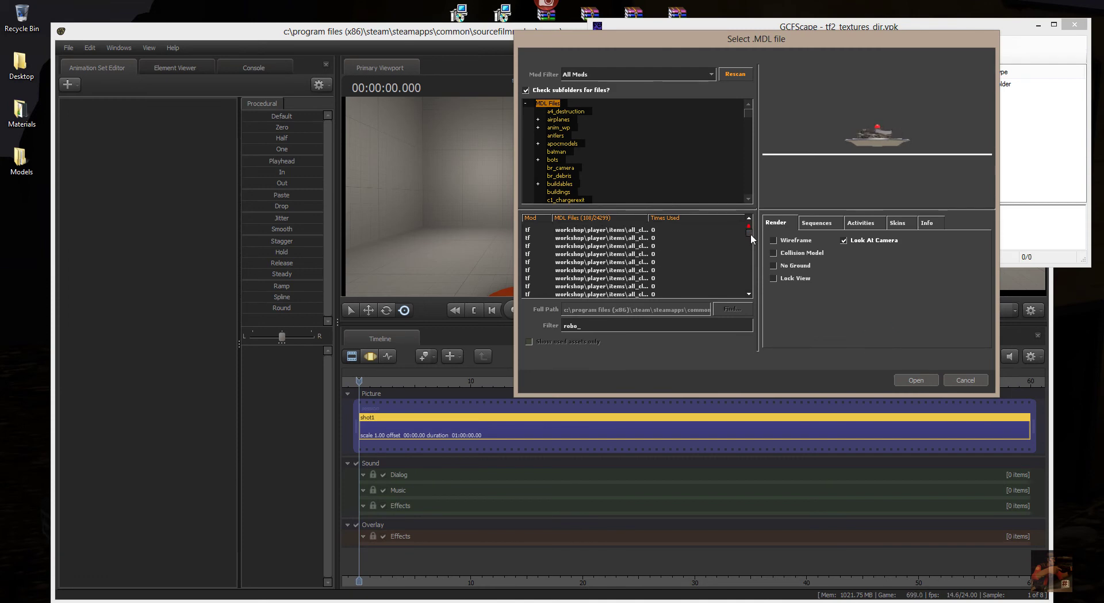
left_click(616, 263)
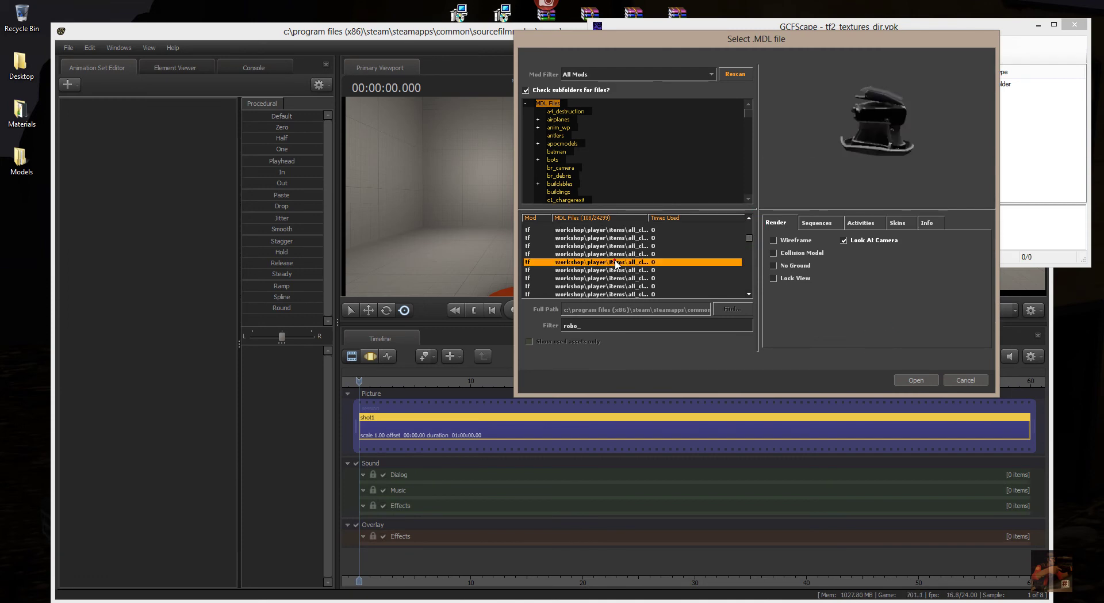
left_click(615, 278)
scroll(612, 276, "down", 5)
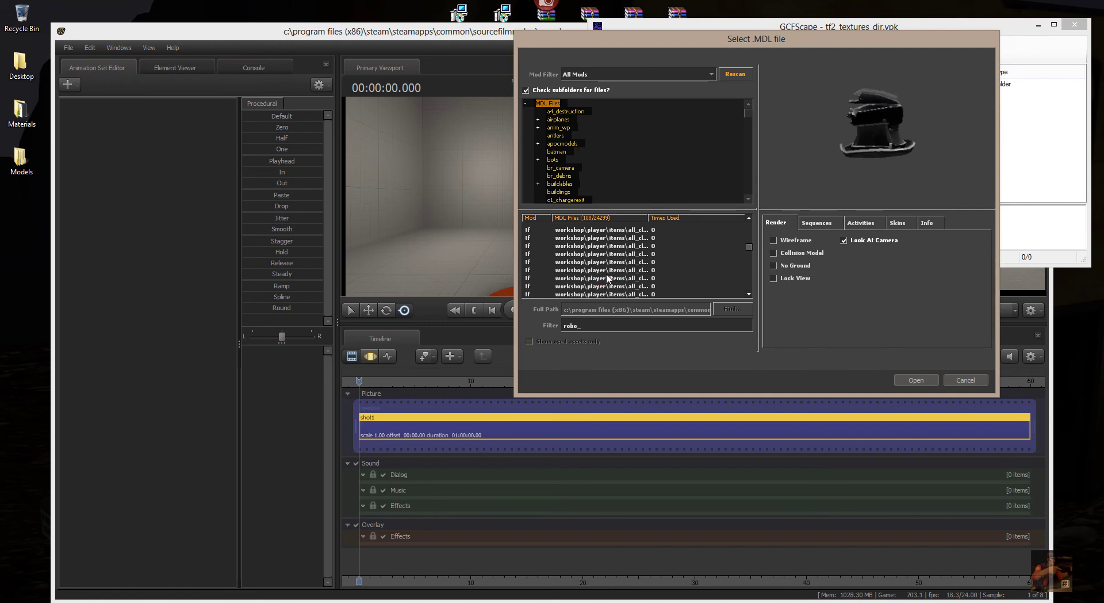
left_click(607, 270)
scroll(624, 266, "down", 2)
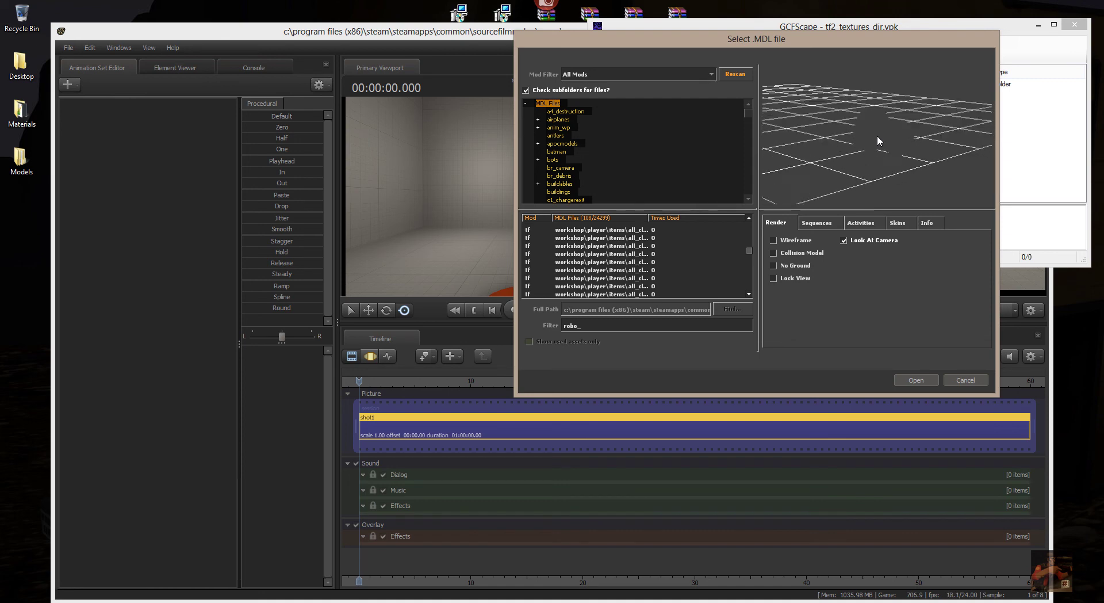
left_click(648, 255)
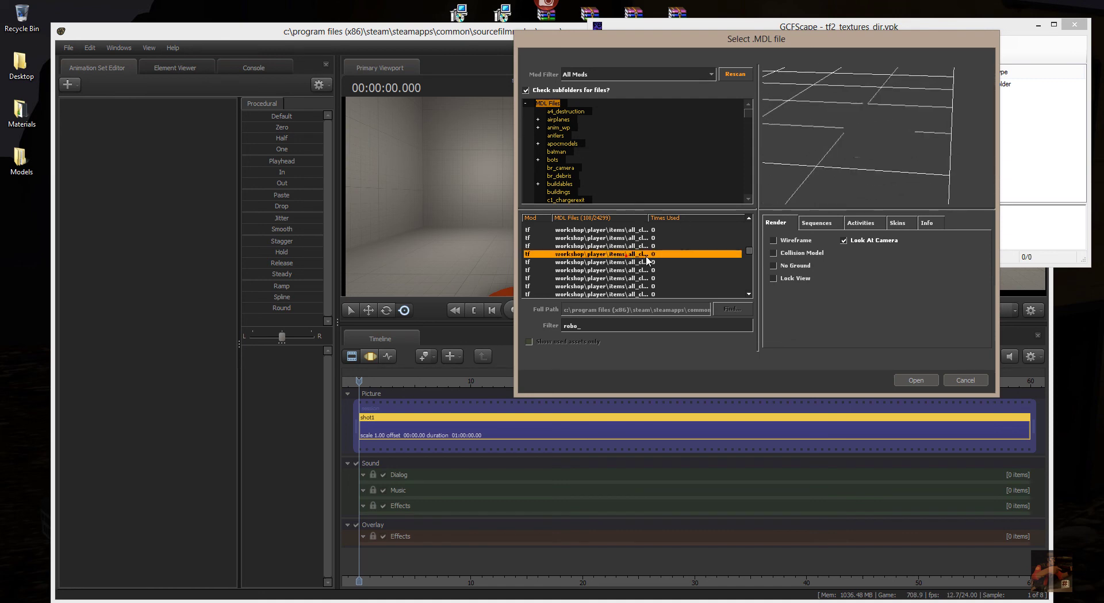
left_click(612, 271)
left_click_drag(817, 148, 765, 191)
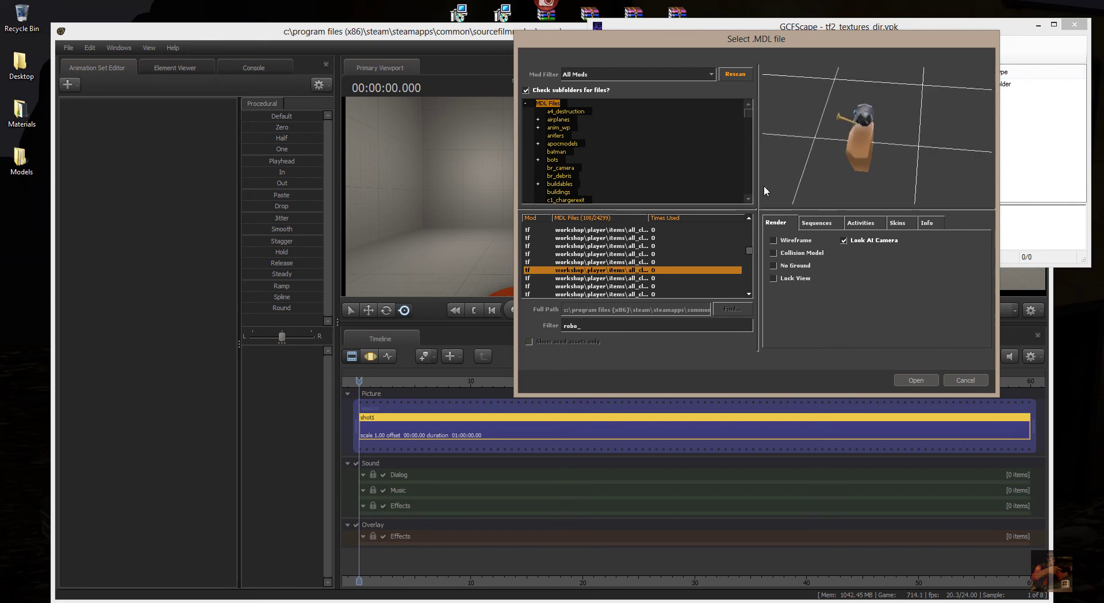
Add the robo_all_towering_pillar_engineer model to the session and inspect it up close in the primary viewport.
left_click(618, 286)
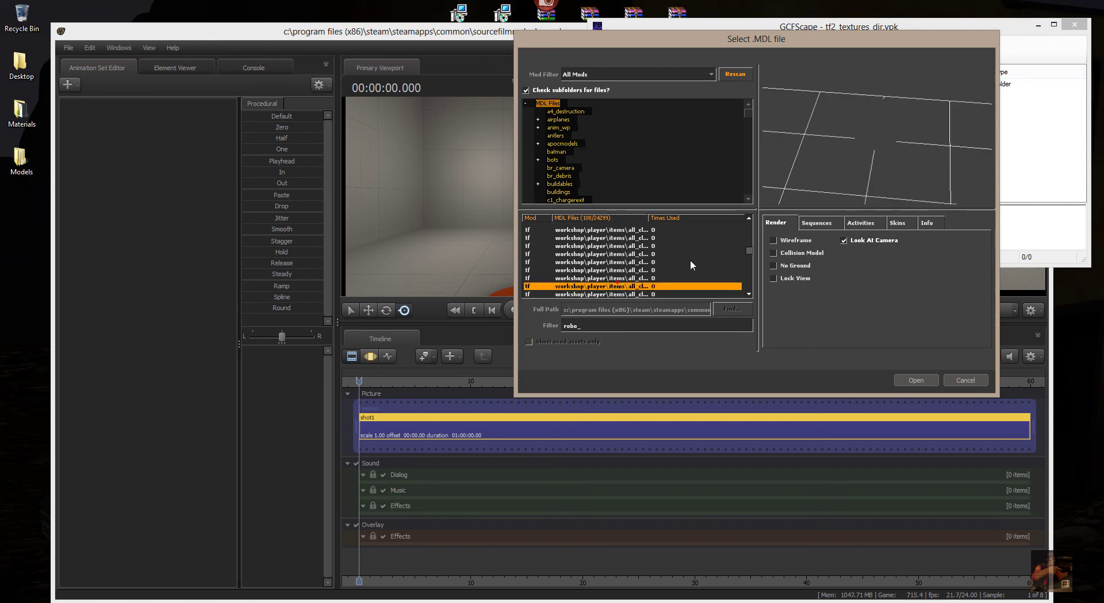
left_click(916, 380)
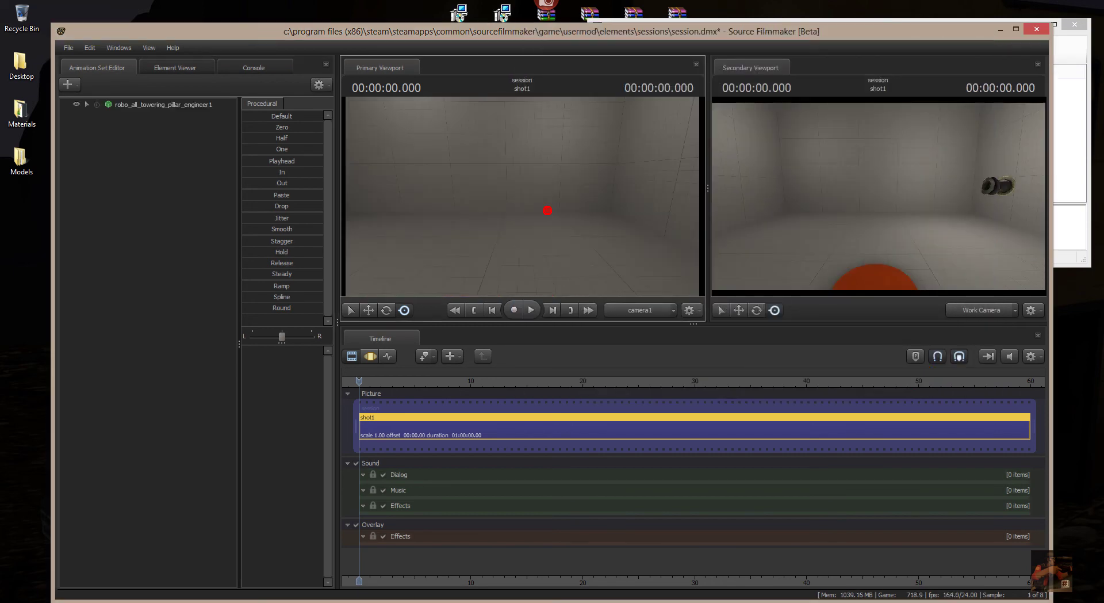
left_click_drag(548, 211, 533, 164)
mouse_move(436, 213)
right_mouse_down()
mouse_move(414, 211)
mouse_move(436, 214)
right_mouse_up()
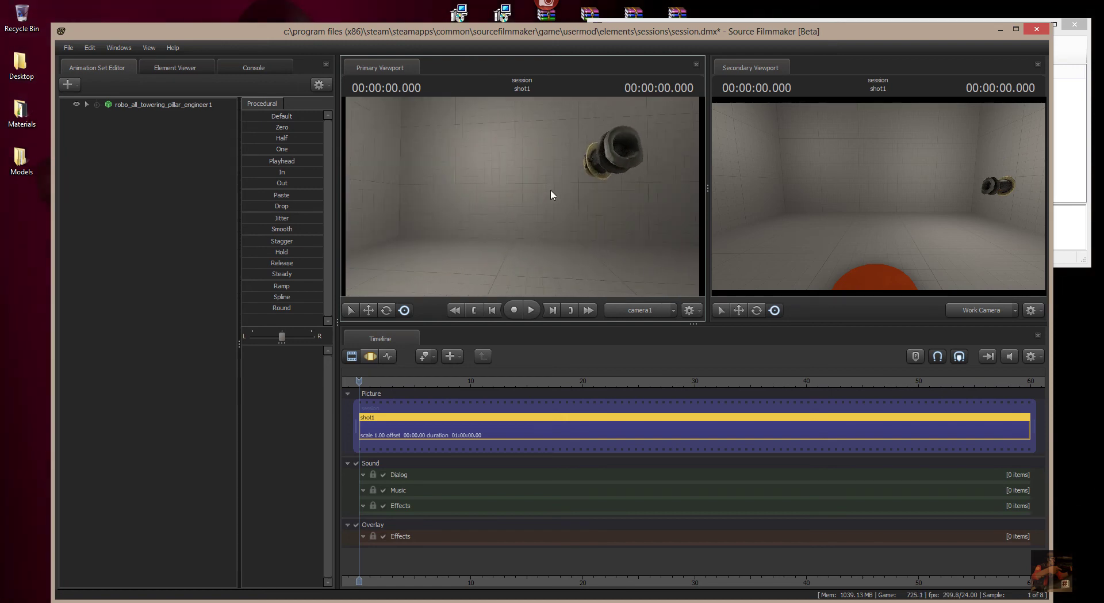
right_click_drag(565, 188, 544, 235)
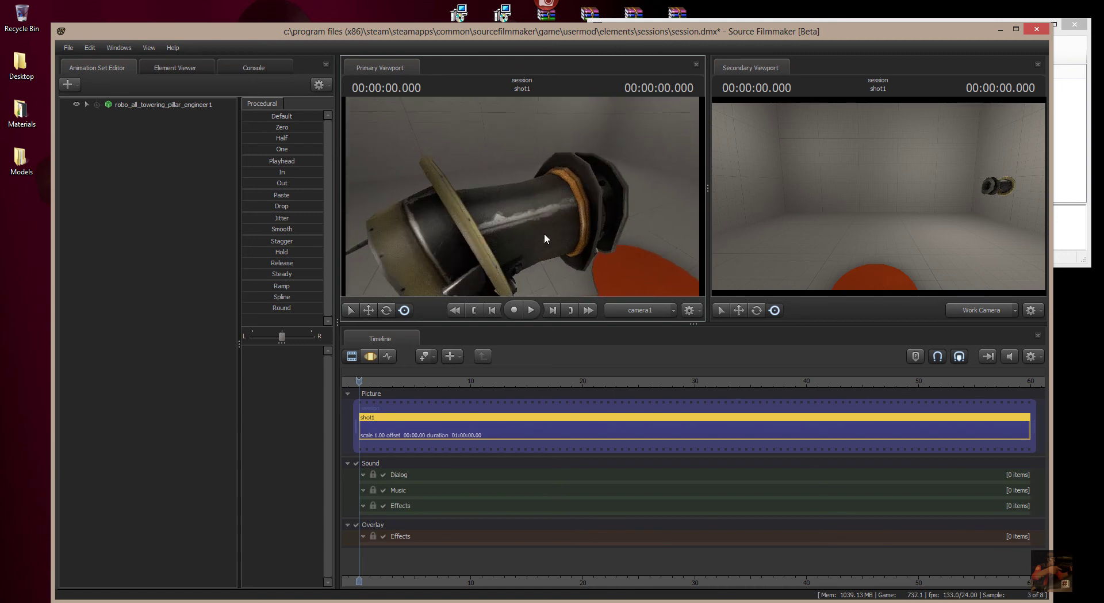
right_click_drag(648, 242, 664, 240)
mouse_move(523, 195)
right_mouse_down()
mouse_move(509, 194)
mouse_move(524, 195)
right_mouse_up()
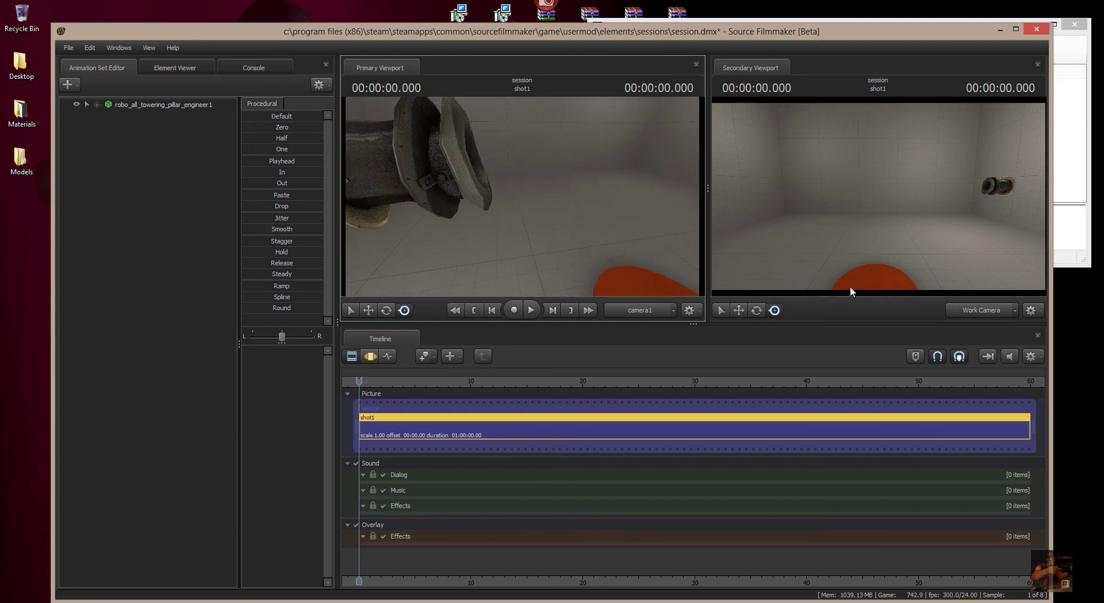
Create an animation set for a new model, filtering by bot_scout and choosing bots\scout\bot_scout.mdl.
right_click(105, 150)
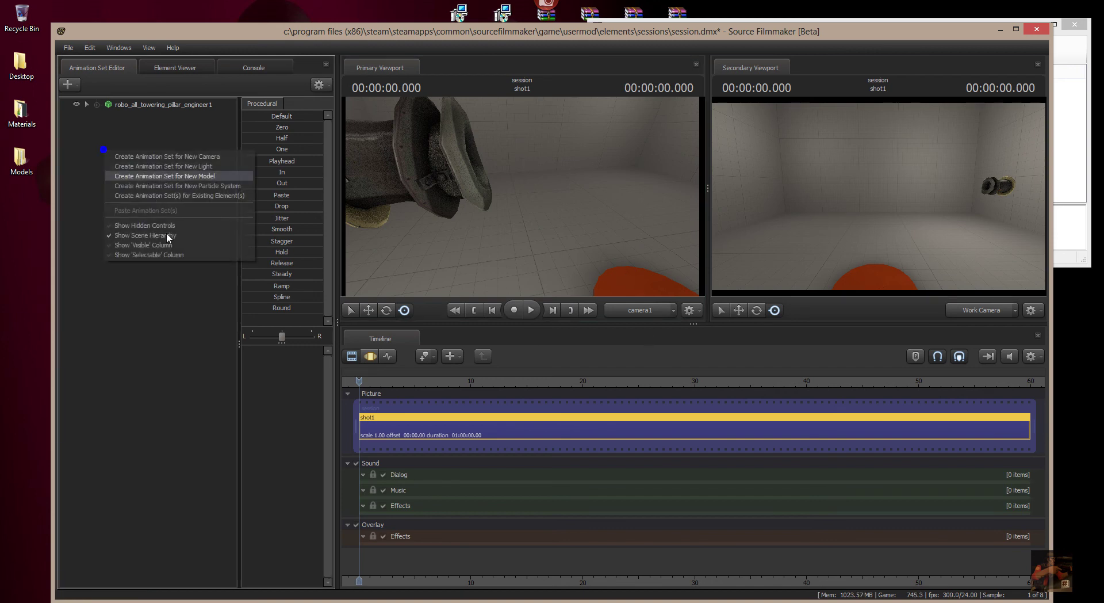
left_click(173, 176)
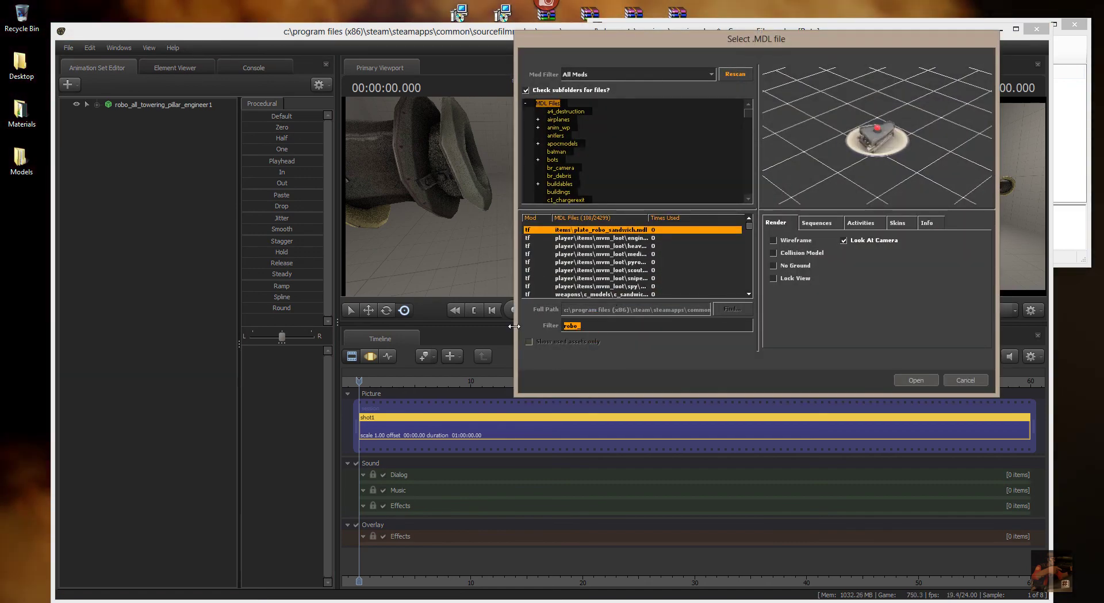
type("bot")
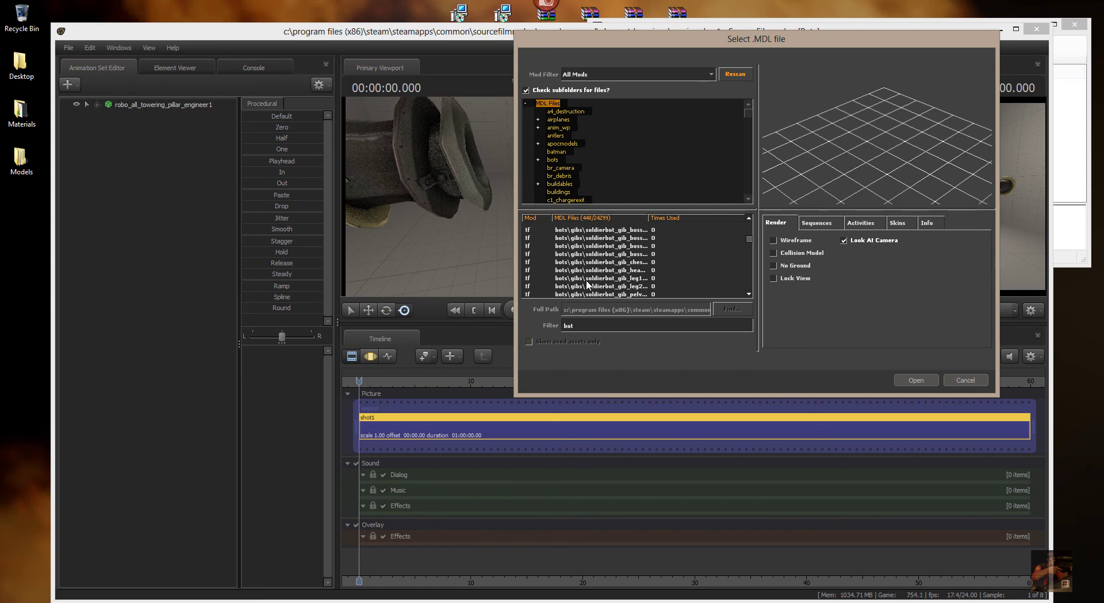
type("_")
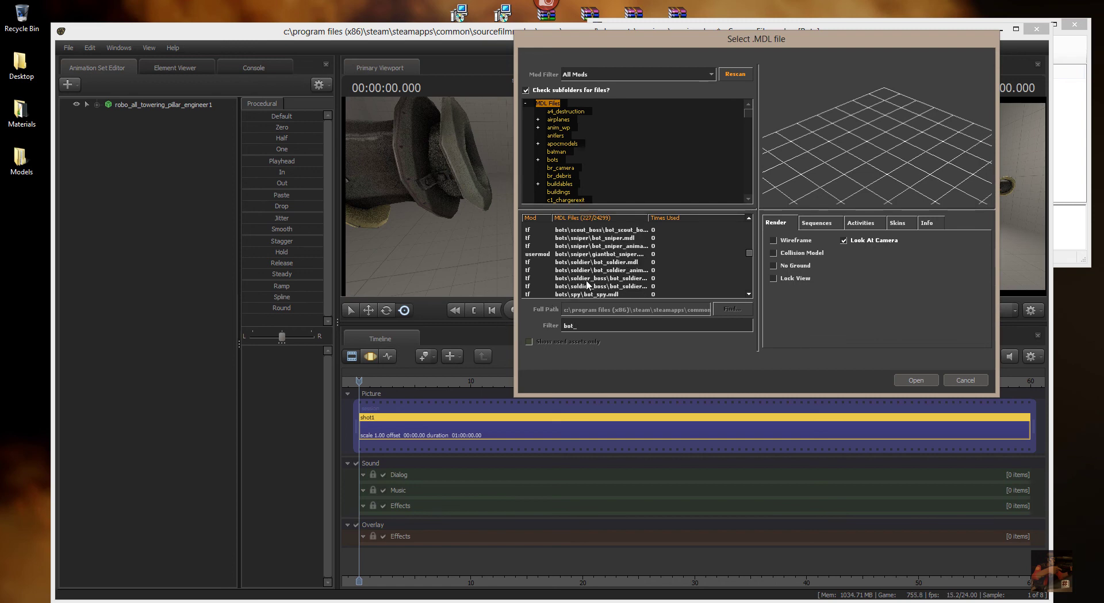
type("scout")
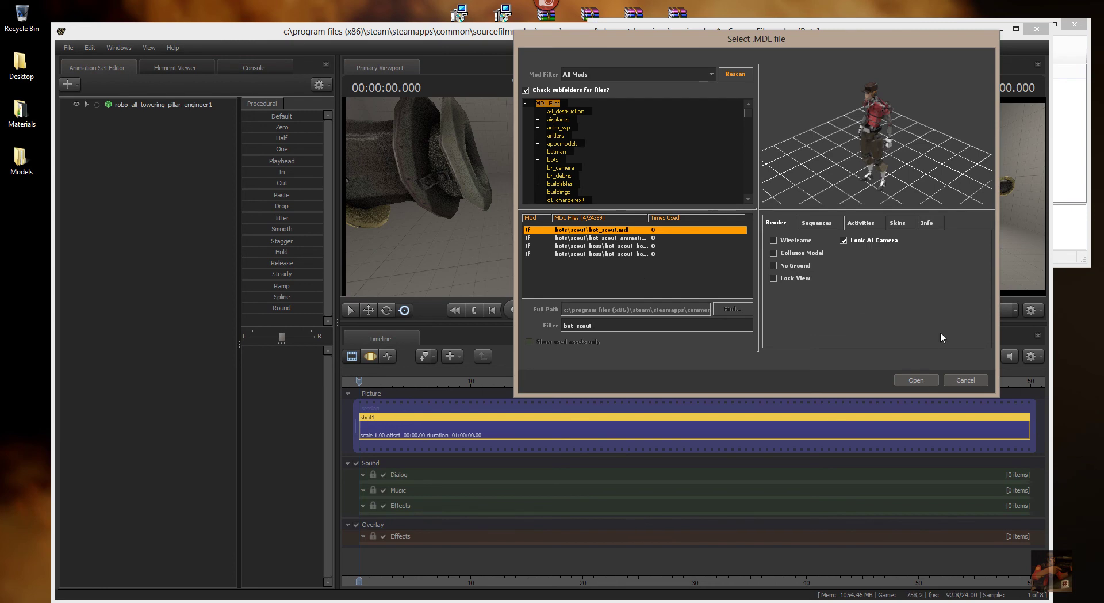
left_click(924, 377)
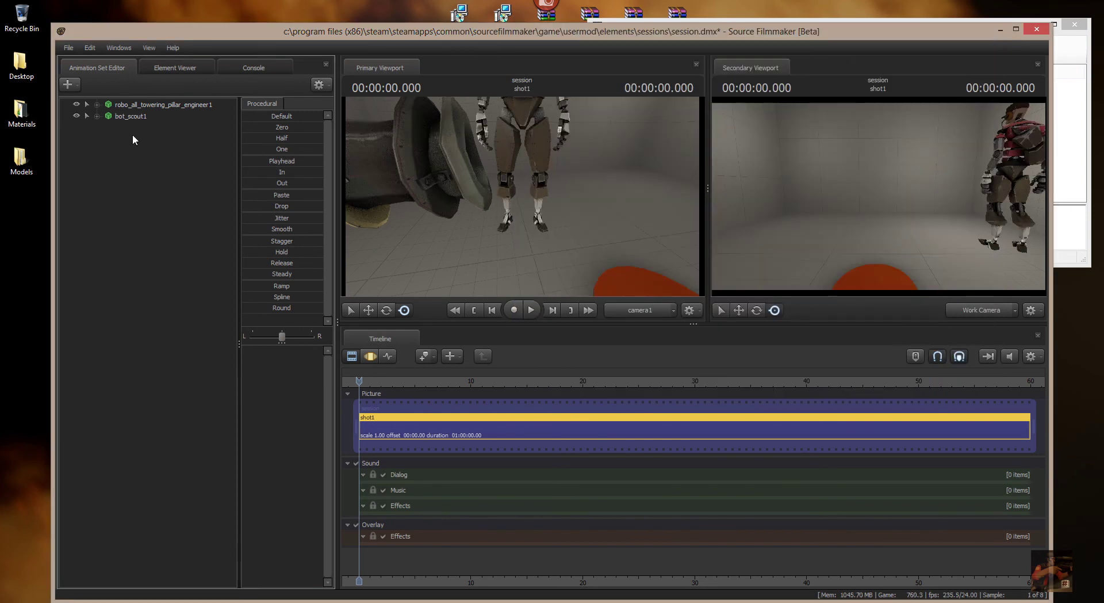
Expand the bot_scout1 animation set's control groups and enable Show Hidden Controls.
left_click(96, 115)
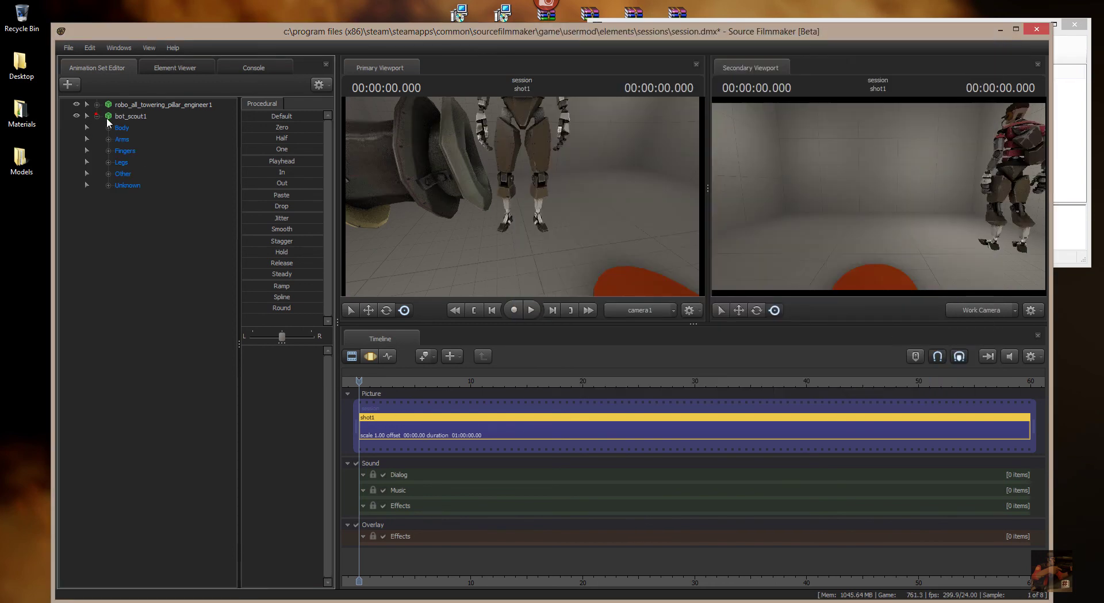
right_click(122, 208)
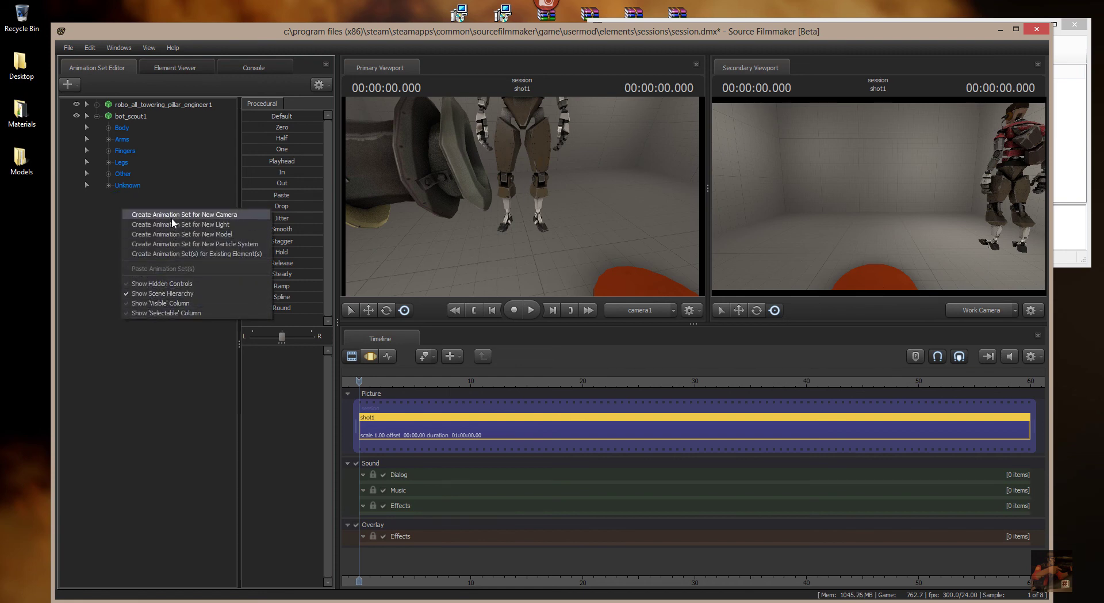
left_click(171, 284)
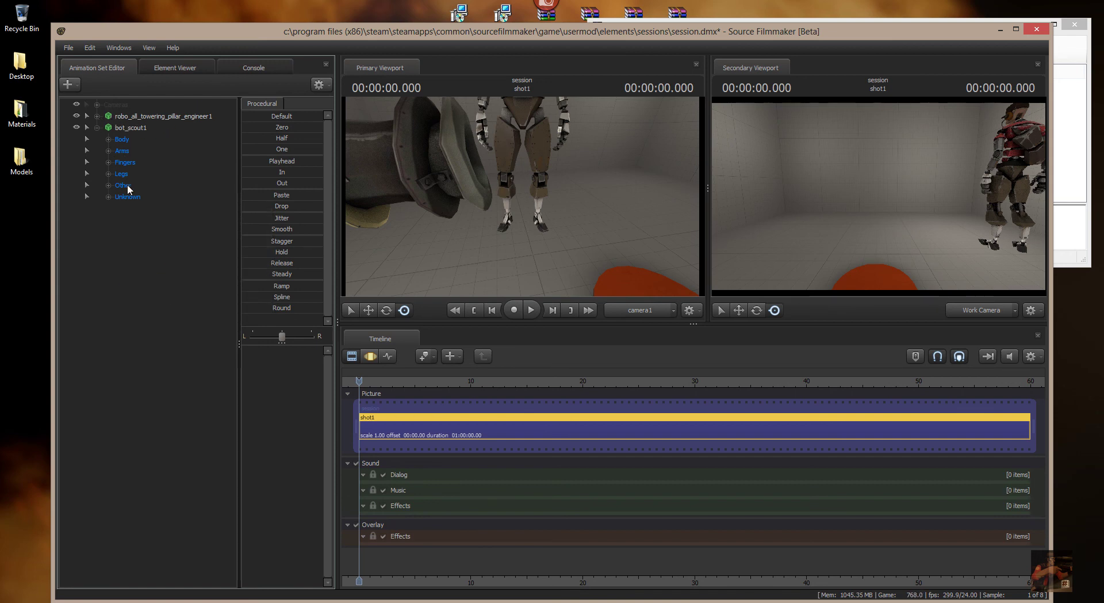
Set the head body group of bot_scout1 to <none>.
right_click(122, 132)
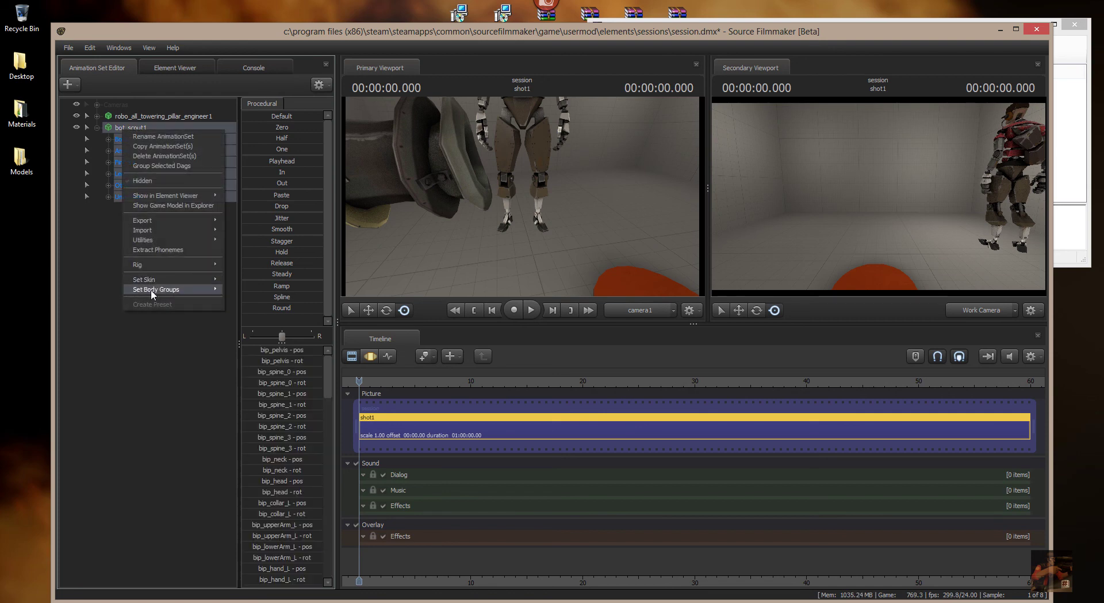
mouse_move(158, 292)
mouse_move(243, 301)
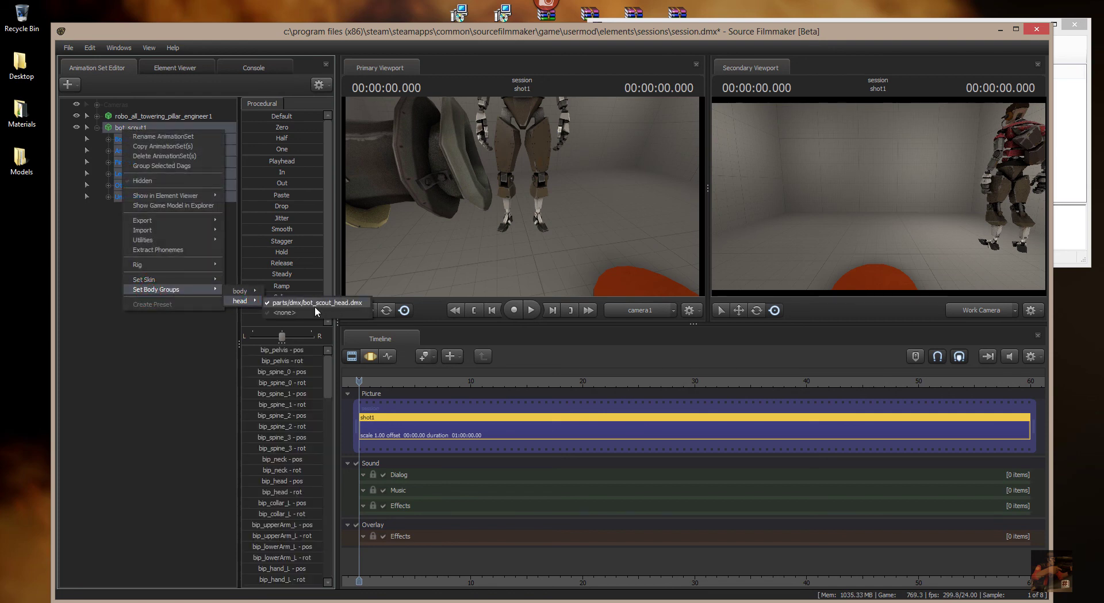
left_click(295, 309)
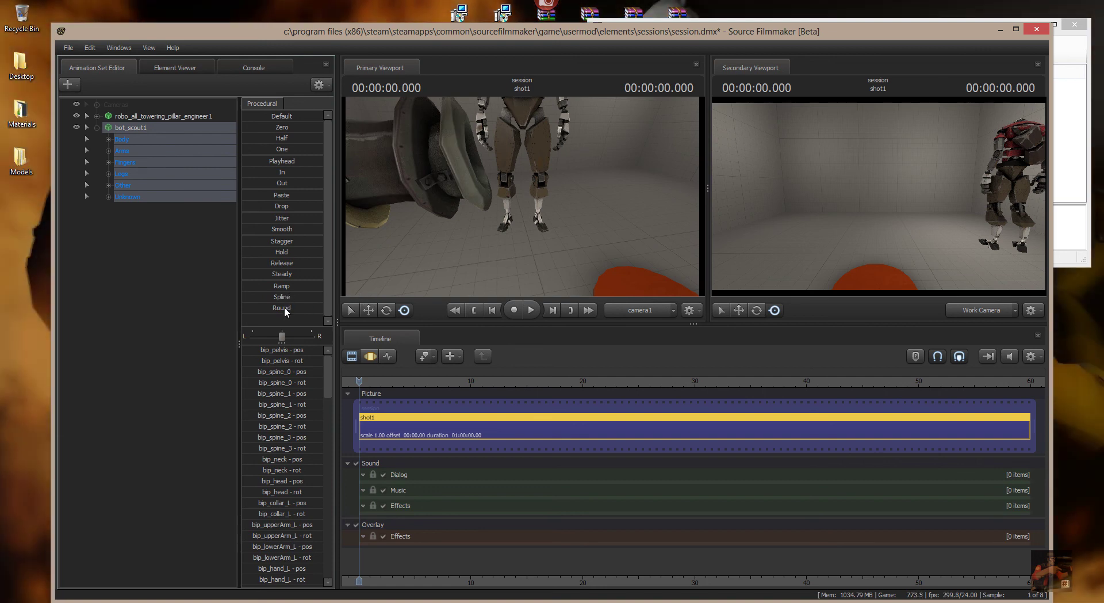
Set the head body group of bot_scout1 back to parts/dmx/bot_scout_head.dmx.
right_click(140, 124)
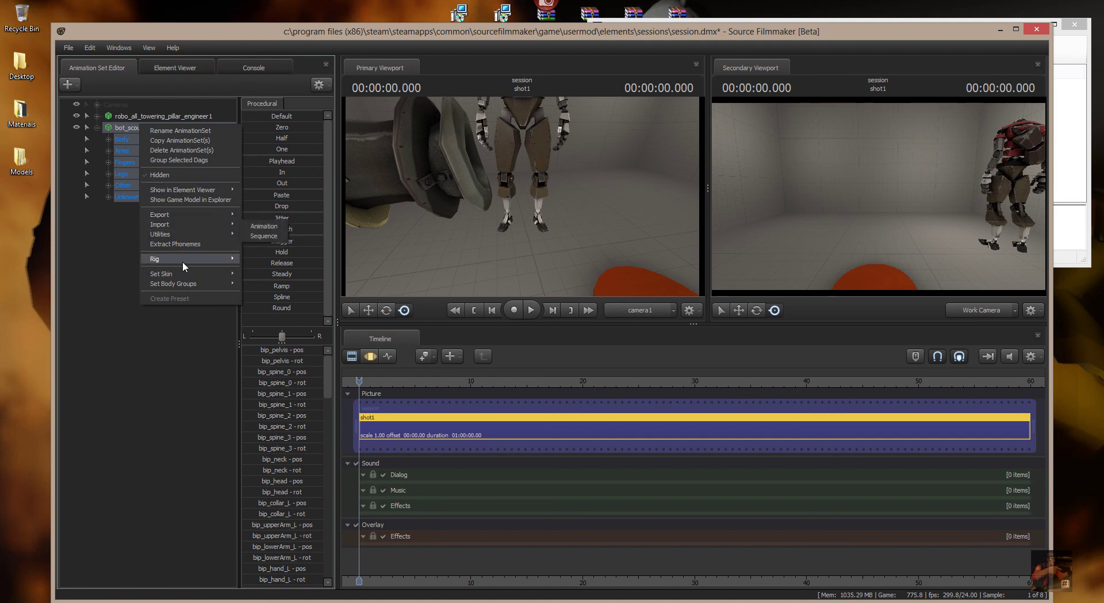
mouse_move(186, 283)
mouse_move(270, 283)
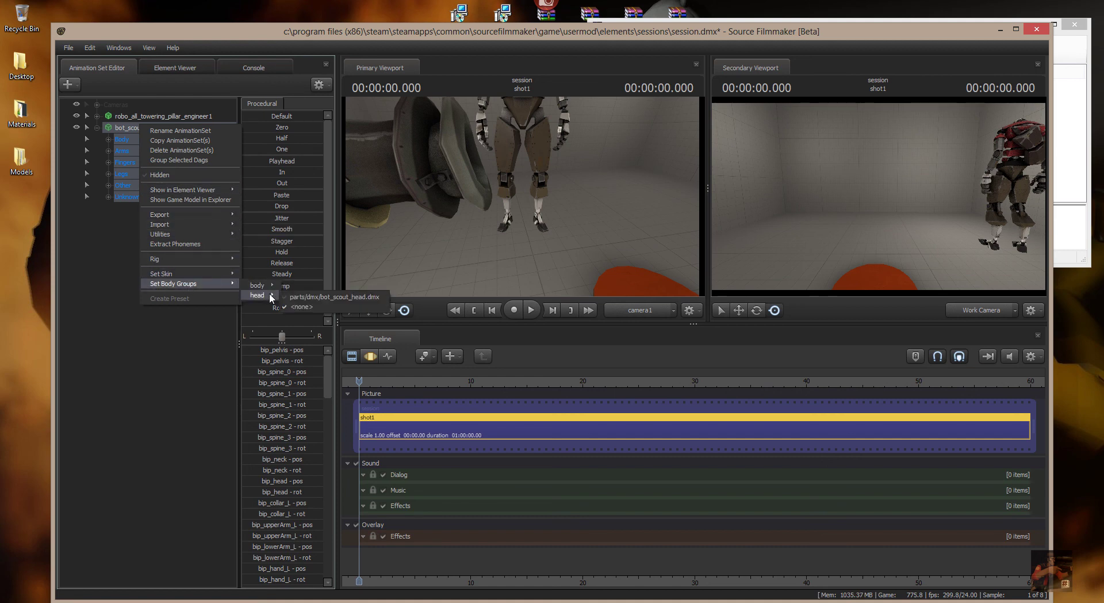
left_click(315, 297)
left_click(818, 186)
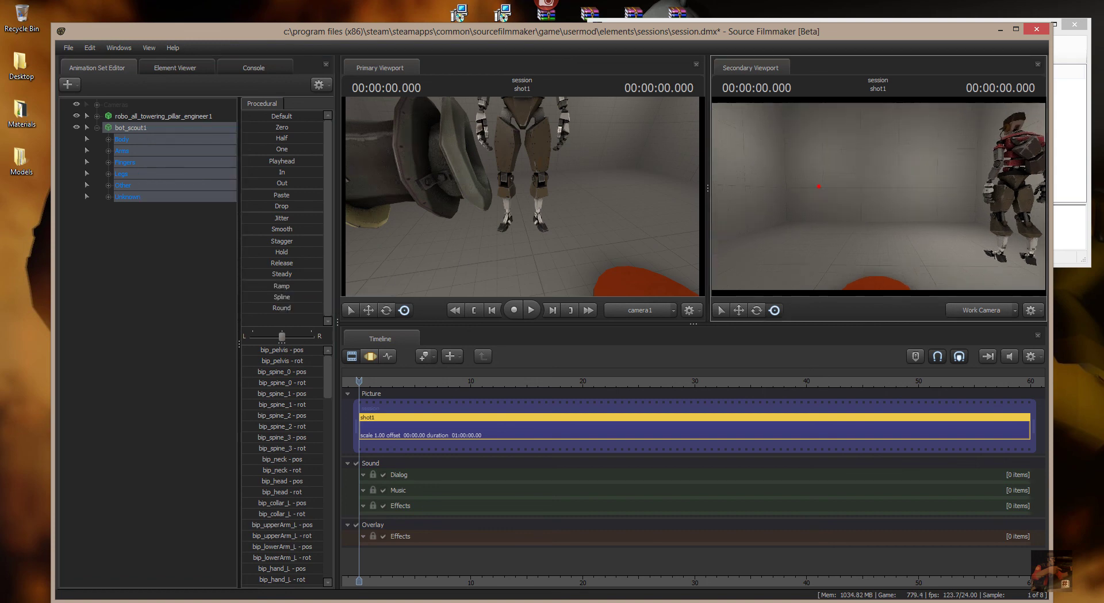
left_click_drag(819, 186, 862, 187)
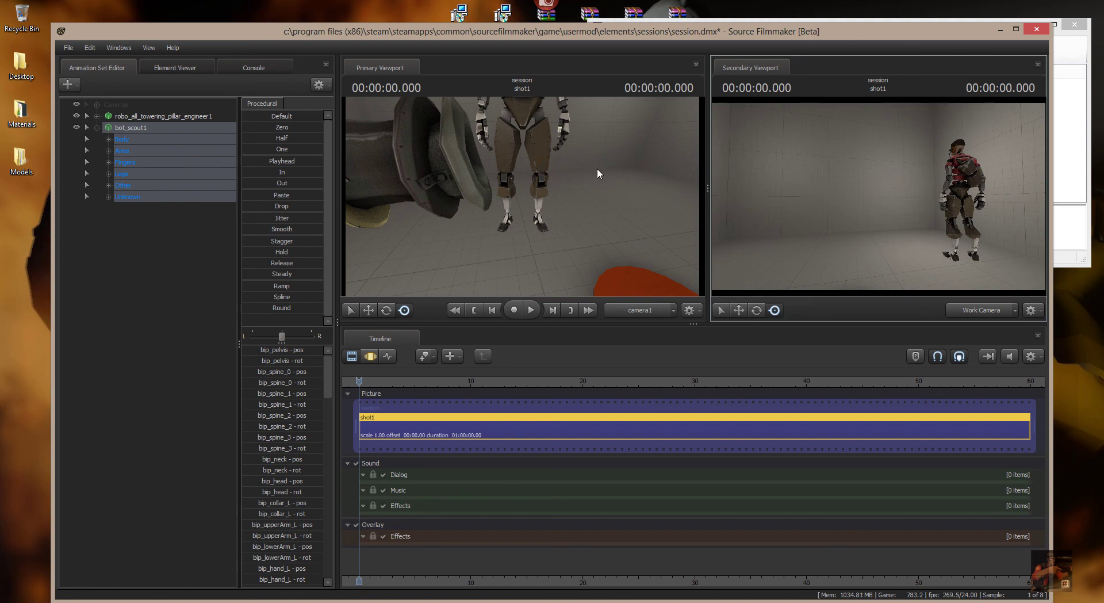
Lock the rootTransform and bip_head of robo_all_towering_pillar_engineer1 to the matching Body controls of bot_scout1.
left_click_drag(574, 153, 574, 125)
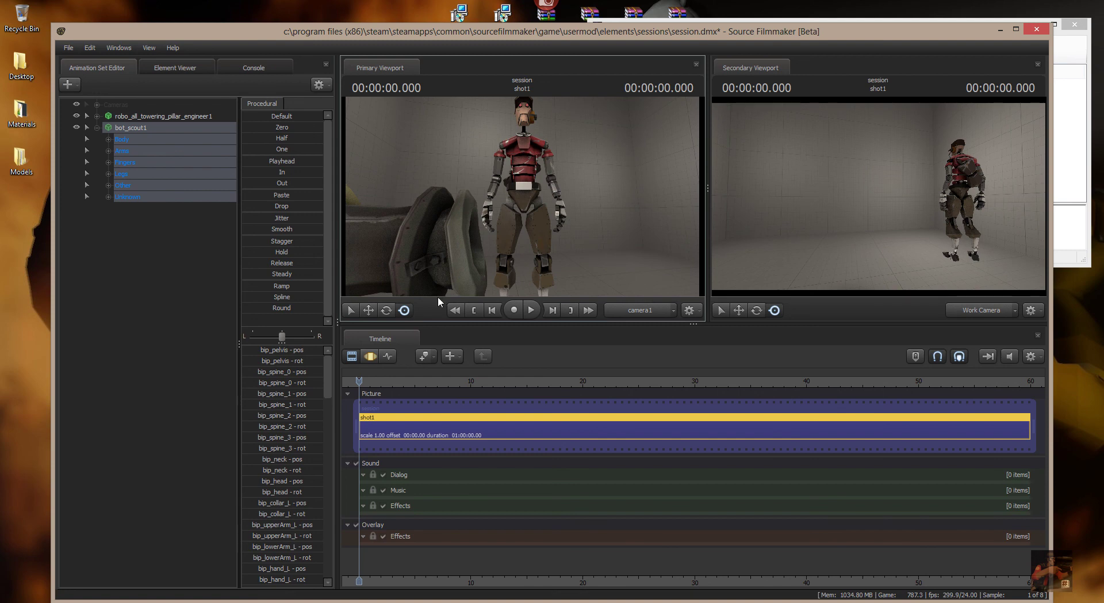
right_click(446, 249)
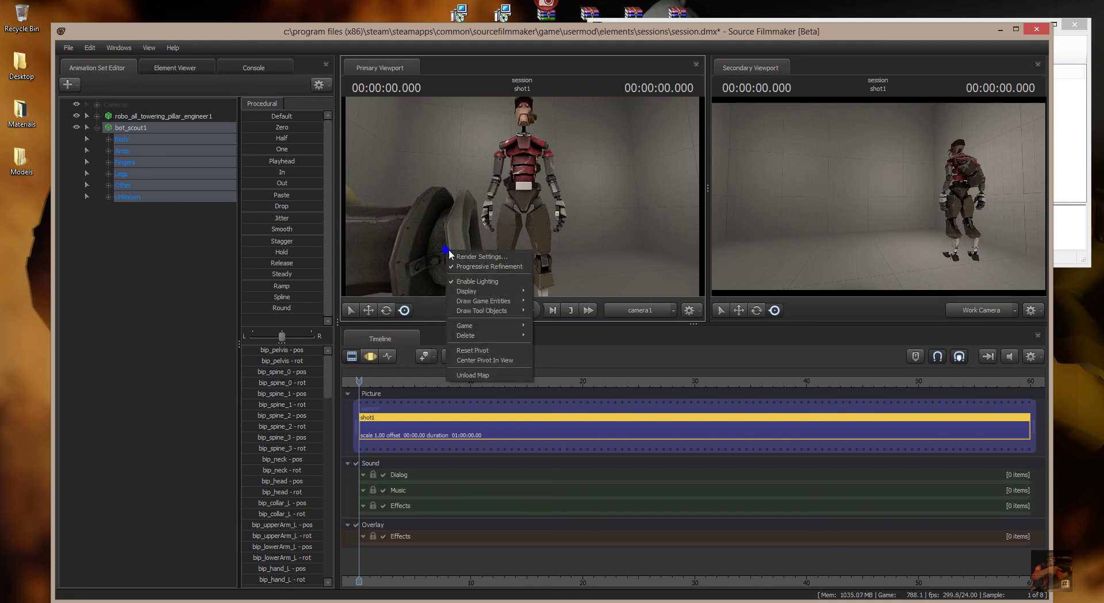
left_click(150, 115)
left_click(96, 115)
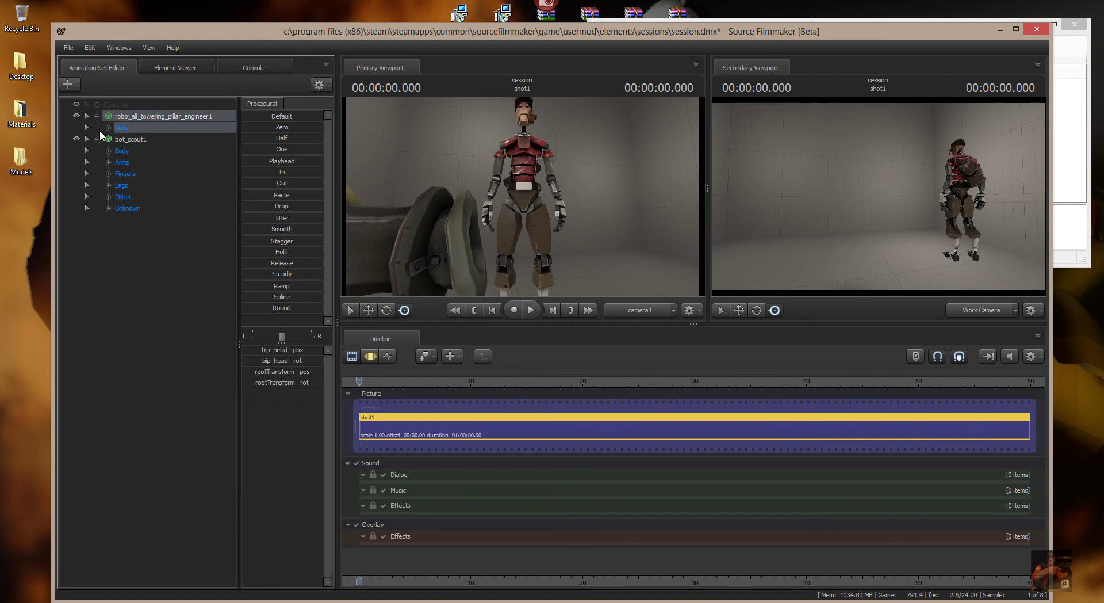
left_click(108, 127)
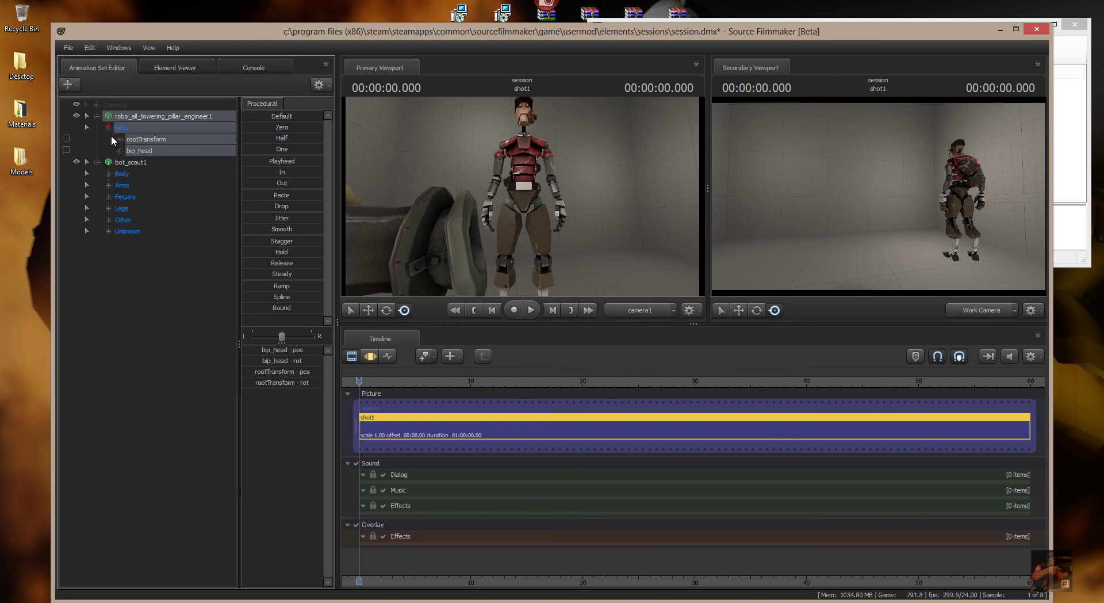
left_click(108, 174)
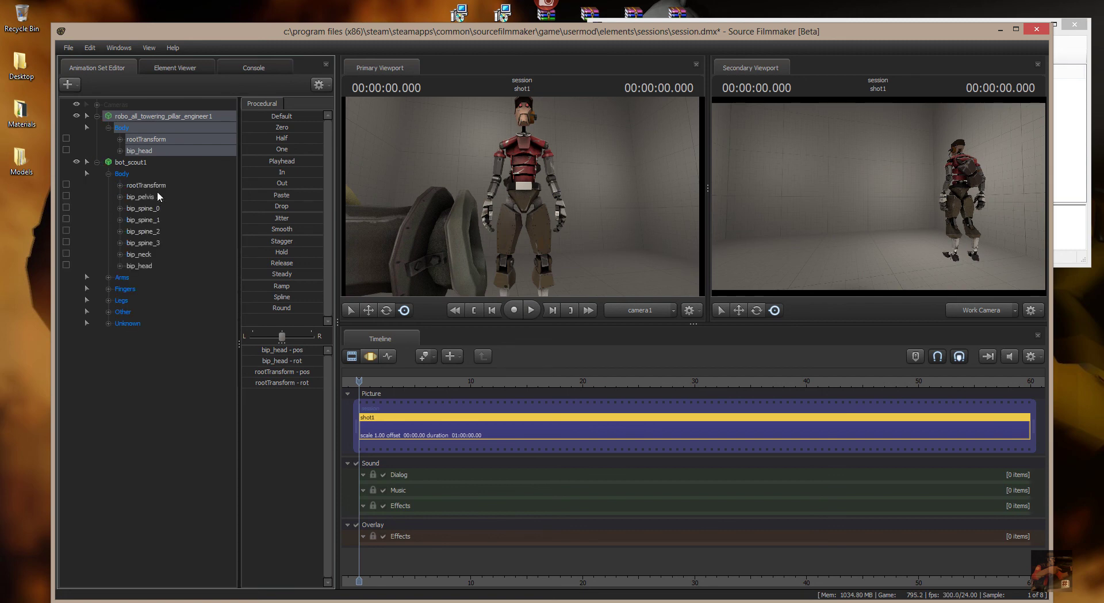
left_click_drag(160, 140, 156, 164)
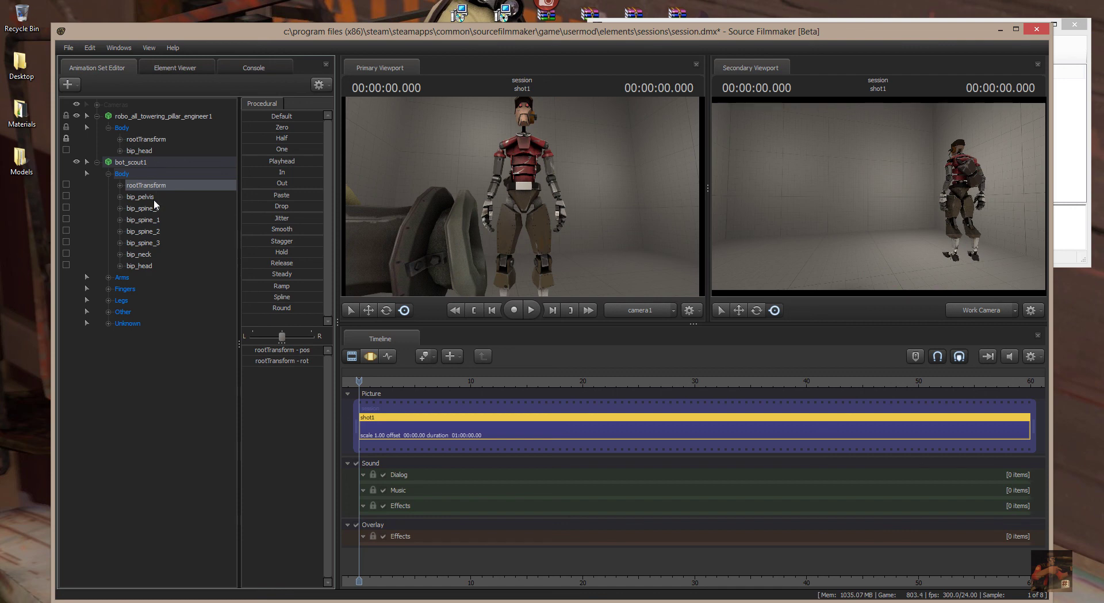
left_click_drag(149, 266, 145, 152)
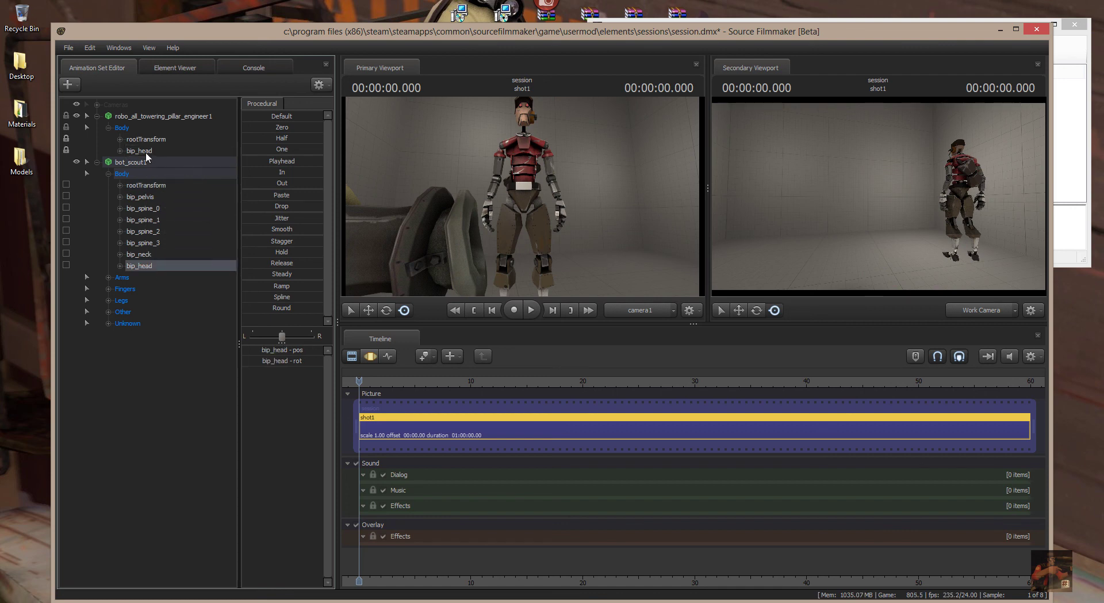
Apply the Zero preset to the whole robo_all_towering_pillar_engineer1 animation set in the Motion Editor to snap the hat onto the robot's head.
left_click(150, 117)
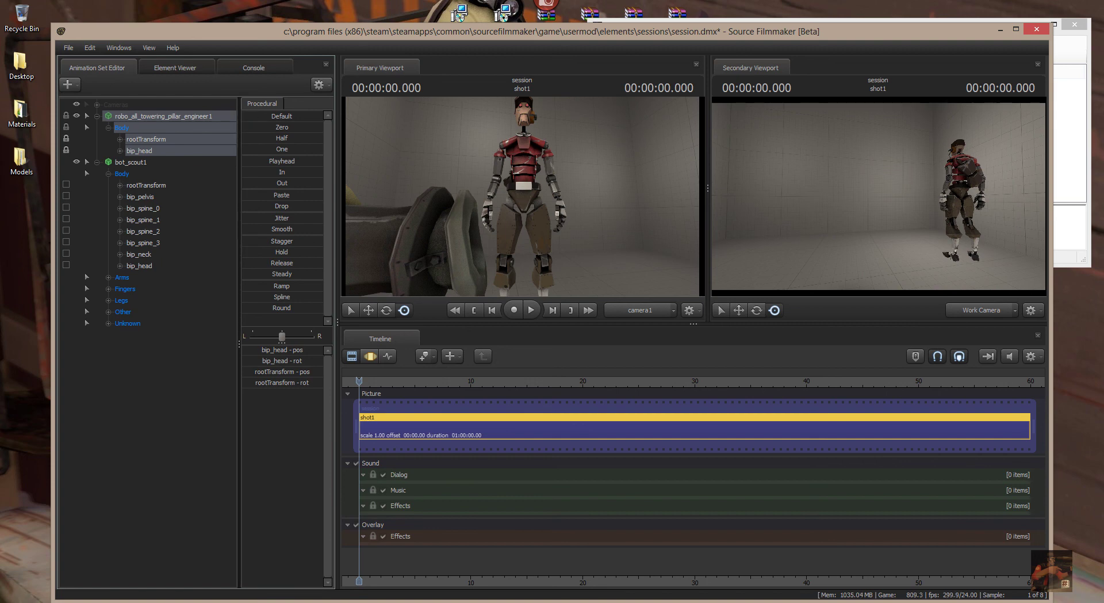
left_click(370, 358)
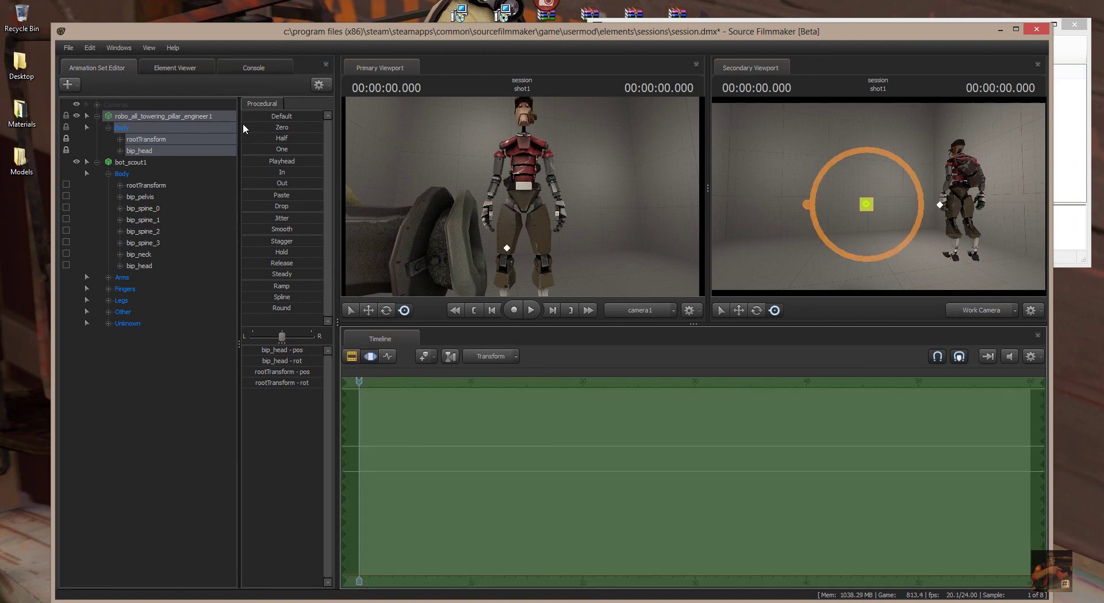
left_click(282, 127)
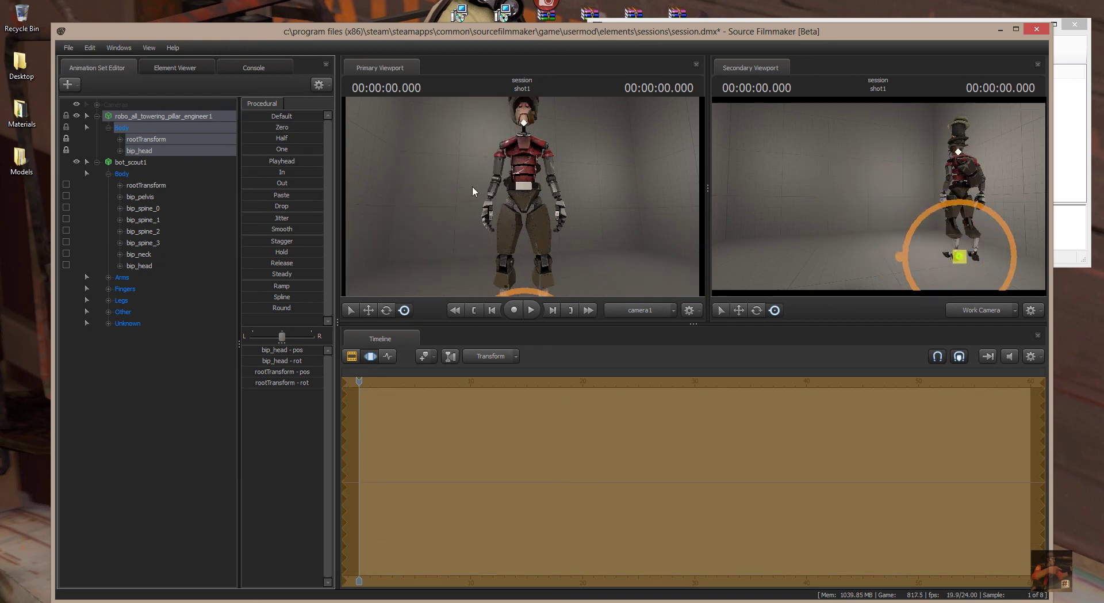
right_click_drag(472, 185, 589, 267)
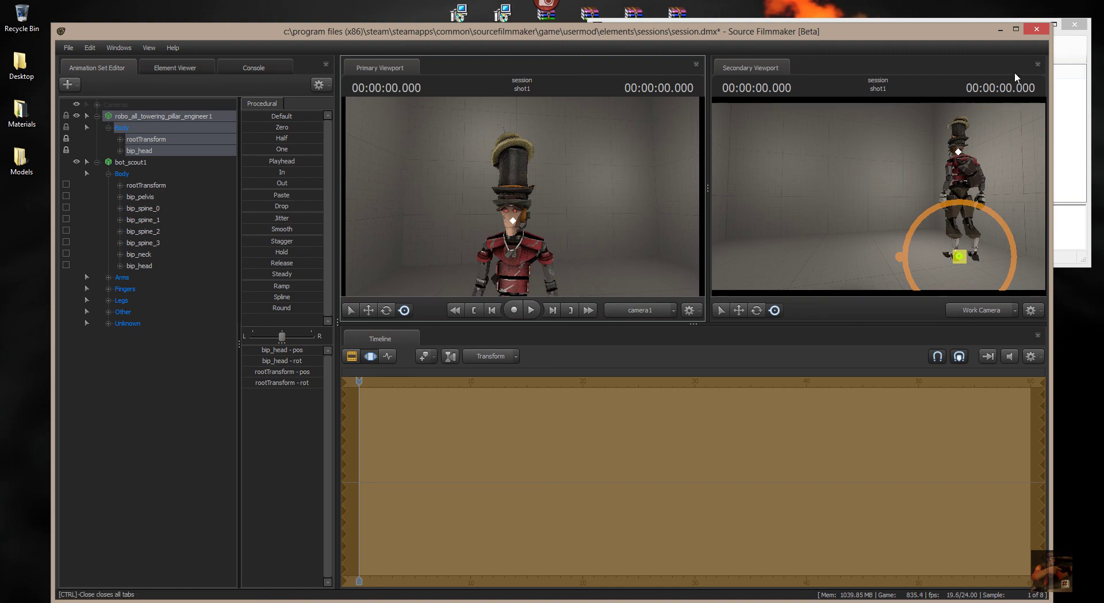
left_click_drag(841, 32, 915, 35)
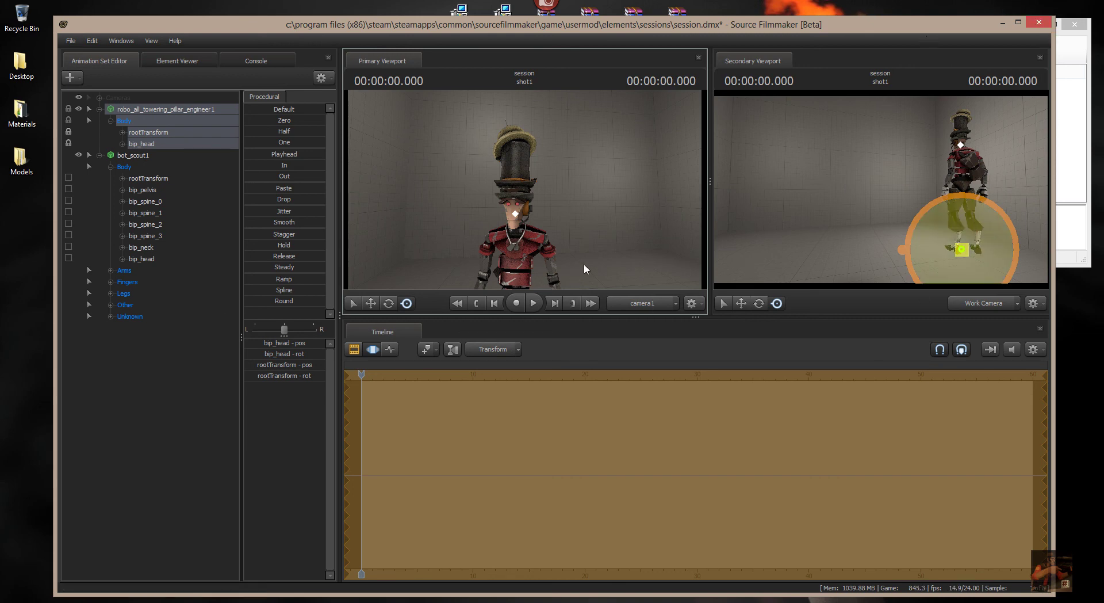
key("ctrl")
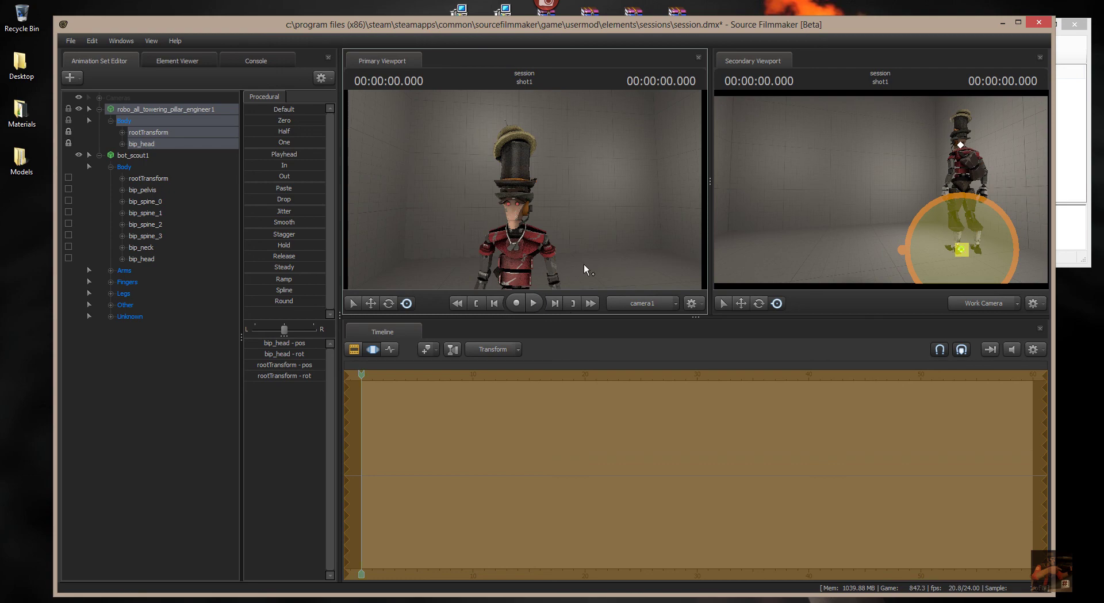